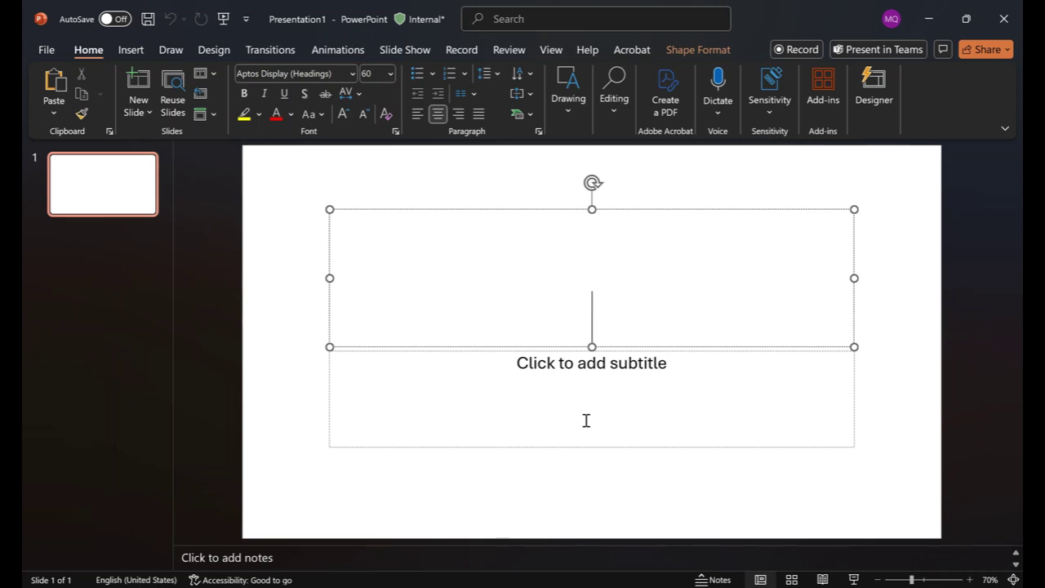
Type 'Optical Transport Network - OTN' as the title of slide 1
text(O)
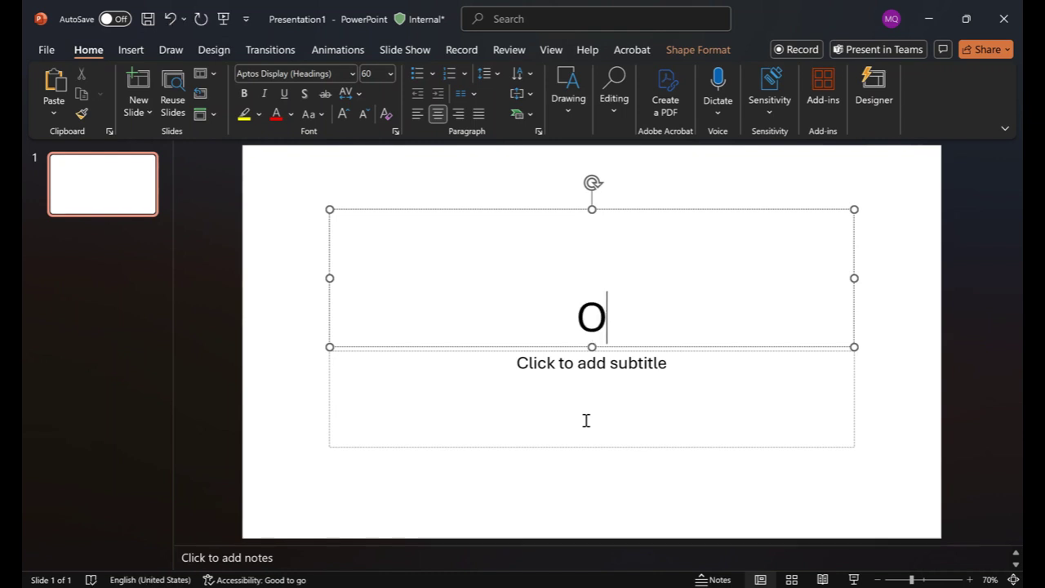
text(ptical Tra)
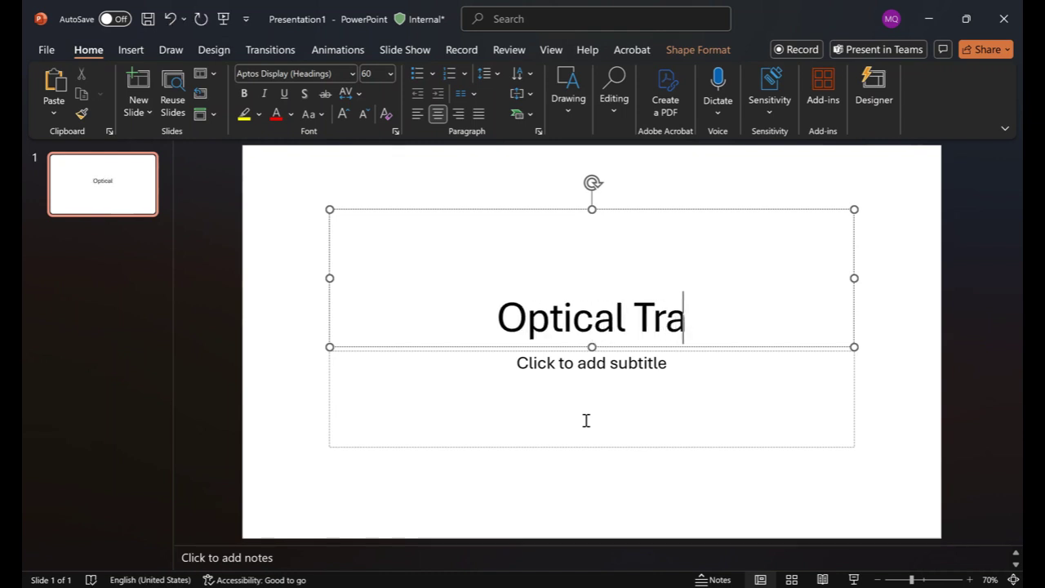
text(nsport Network)
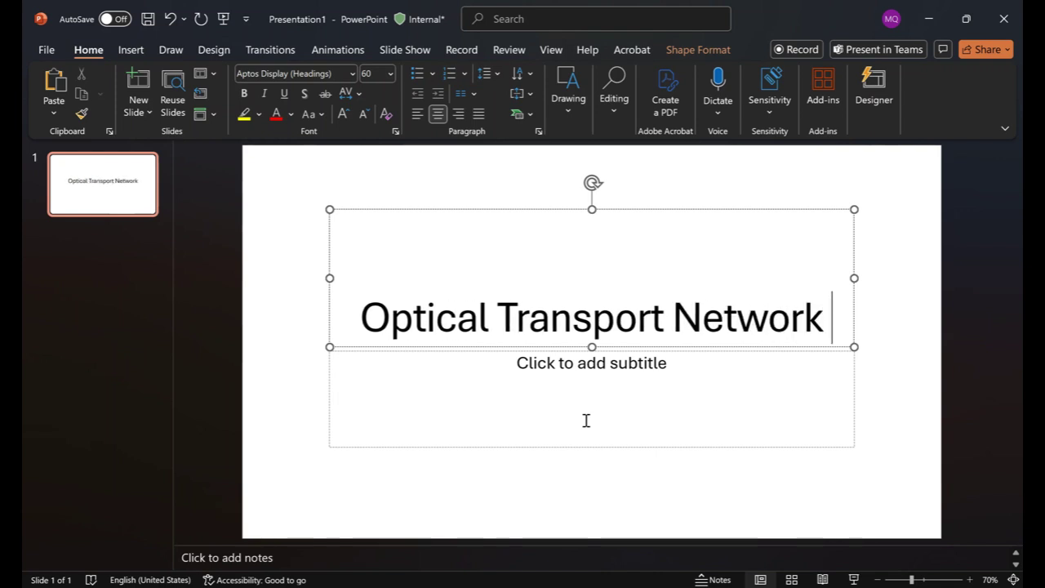
text( - OT)
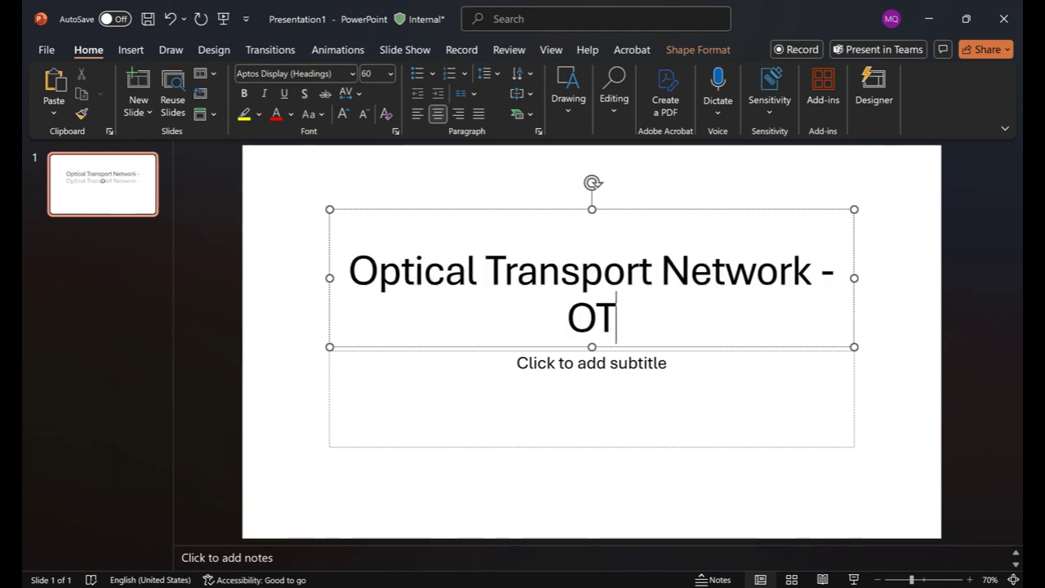
text(N)
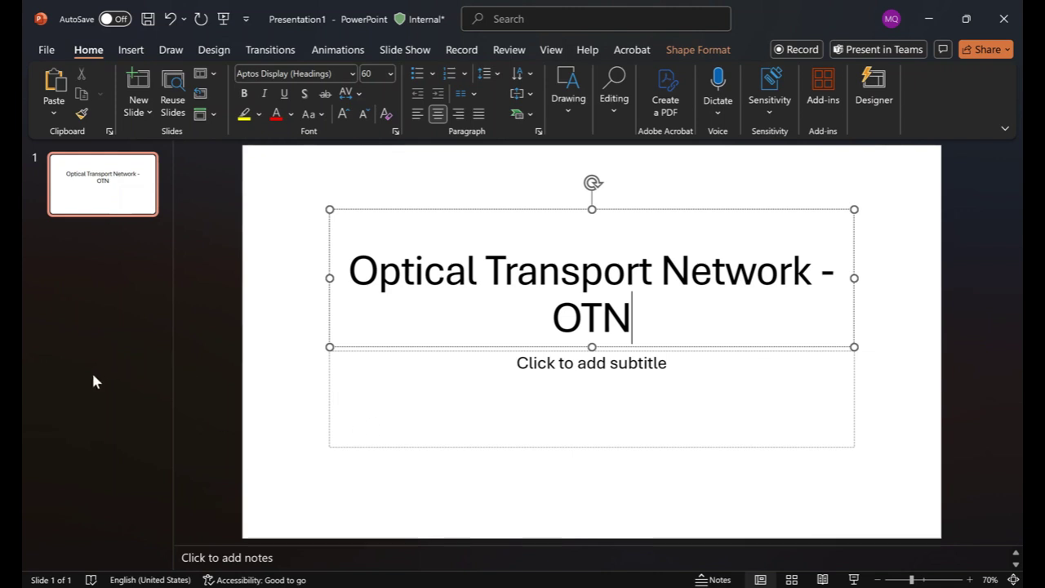
Add a new Title and Content slide titled 'What is OTN?'
click(101, 258)
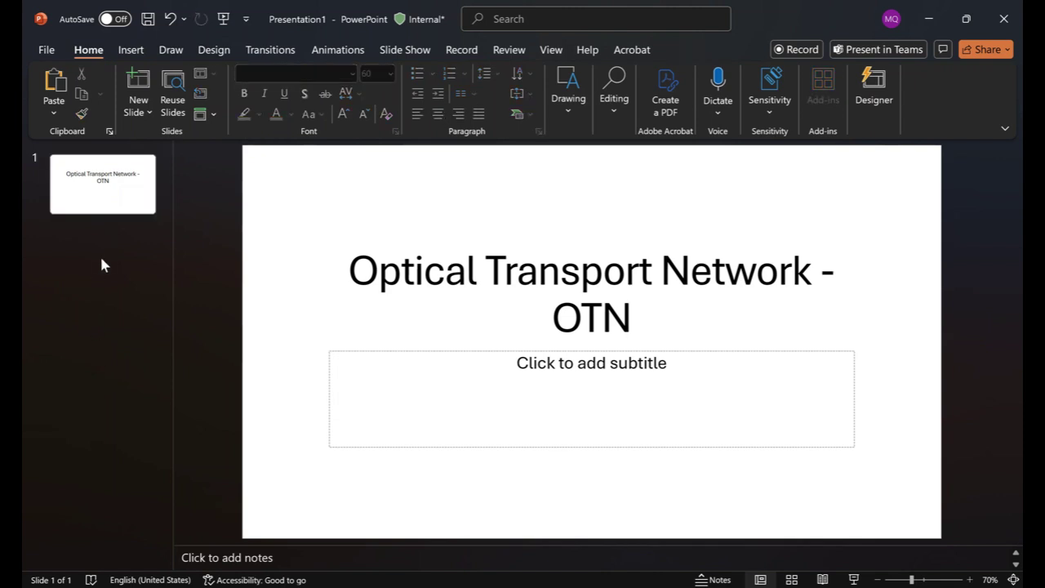
key(Return)
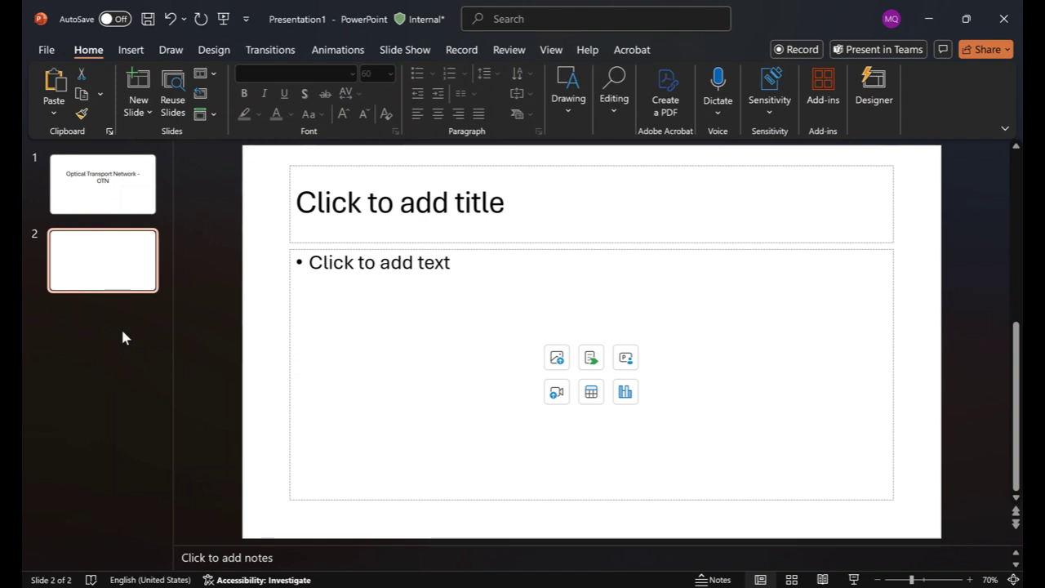
click(370, 227)
text(wH)
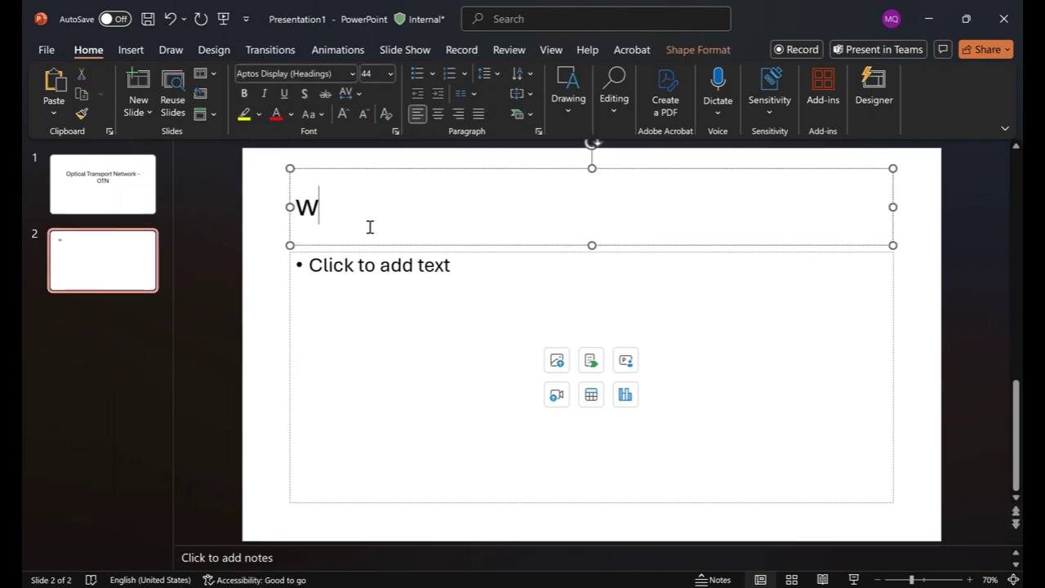
key(BackSpace)
key(BackSpace)
text(What is O)
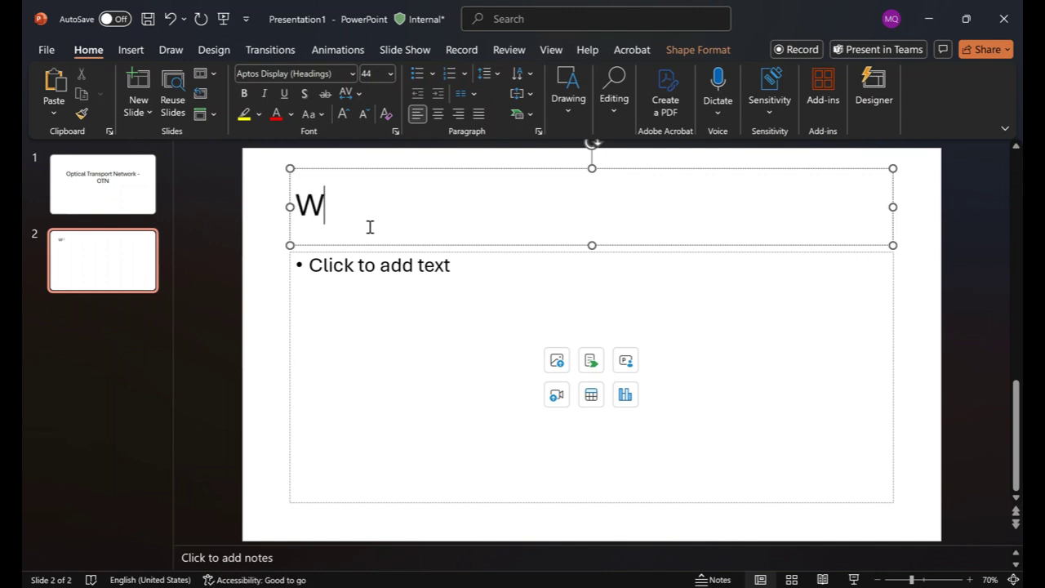
text(TN?)
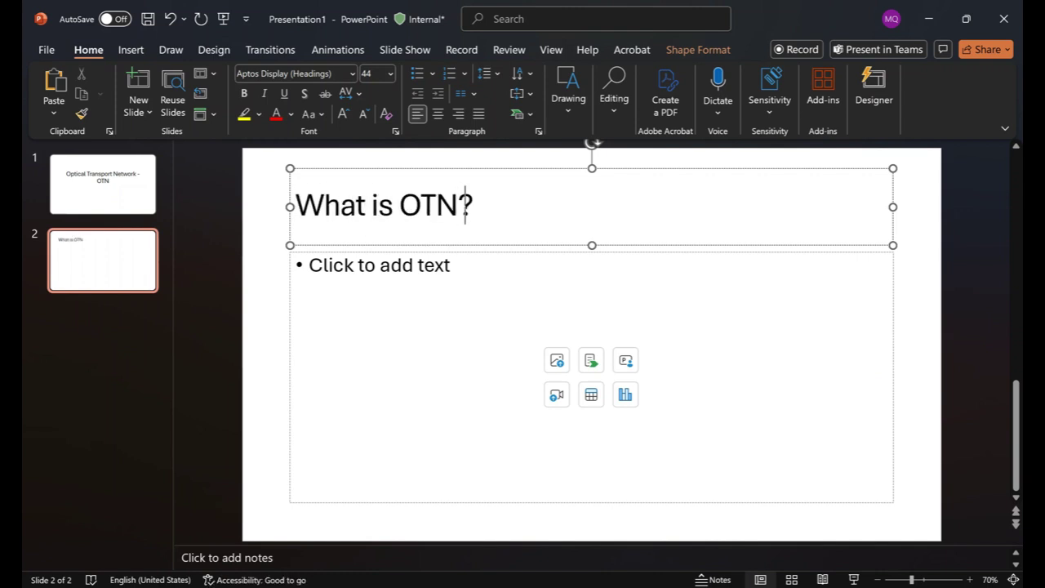
Write the first bullet 'OTN, Optical Transport Network ITU-T under the G.709.' and start another
click(391, 282)
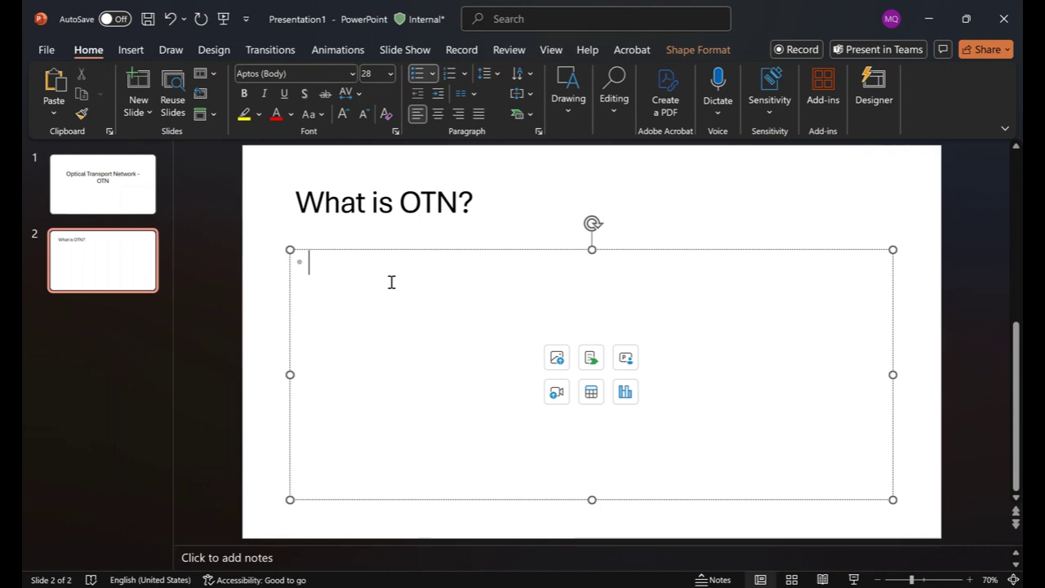
text(otn)
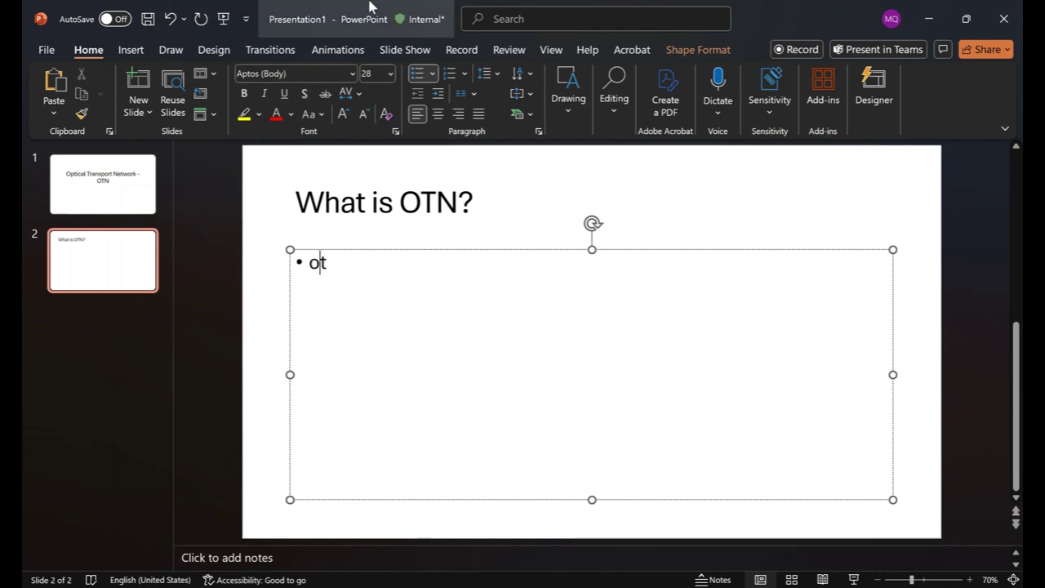
key(BackSpace)
key(BackSpace)
text(O)
key(BackSpace)
key(BackSpace)
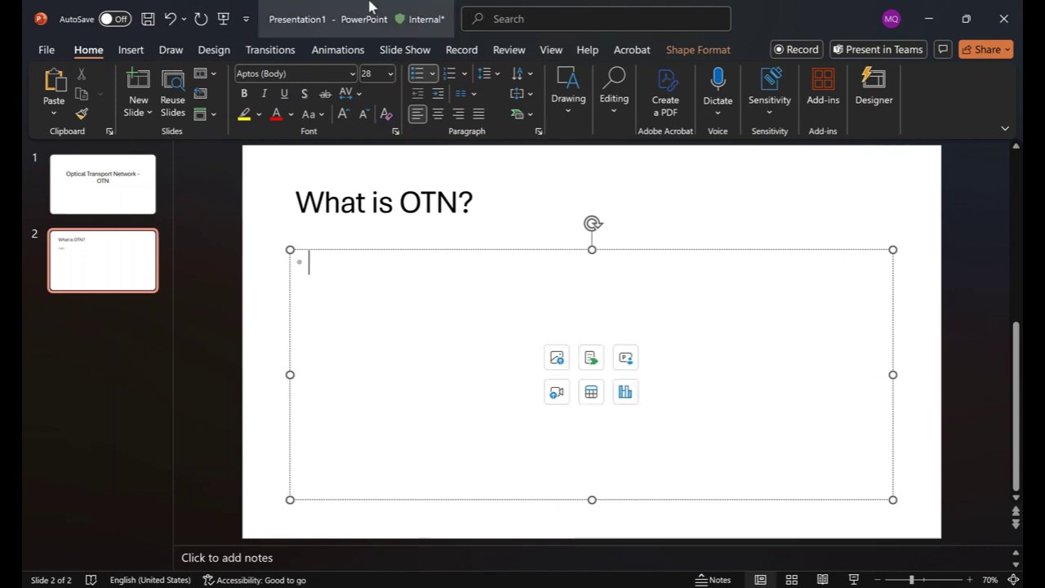
text(OTN, )
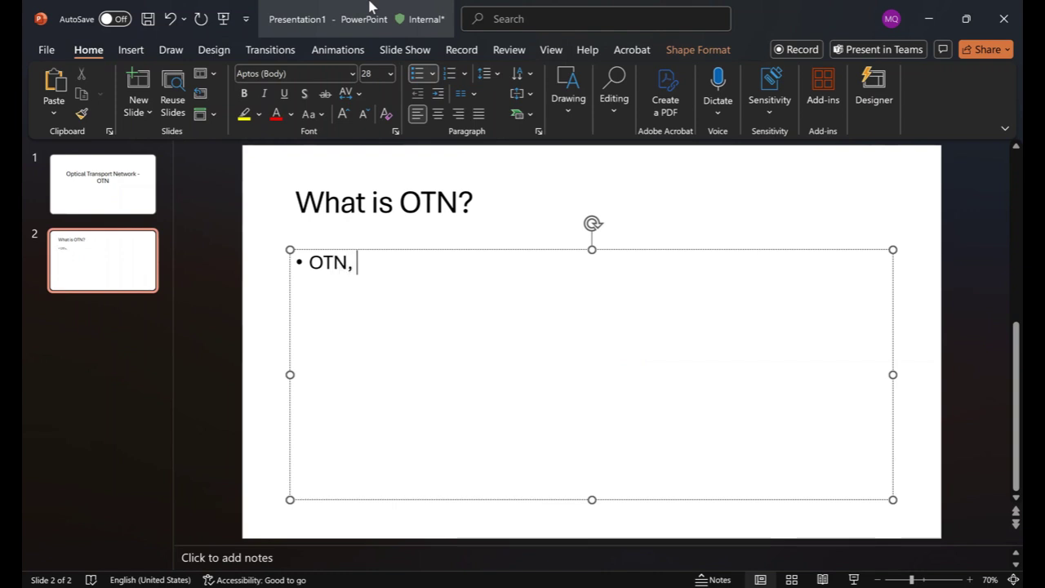
text(Optical)
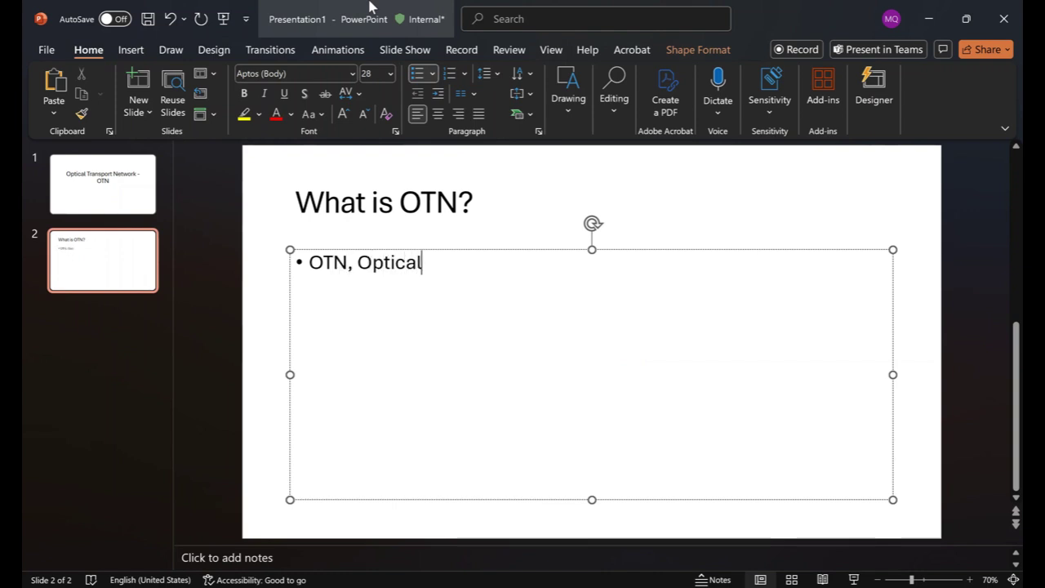
text( Transport)
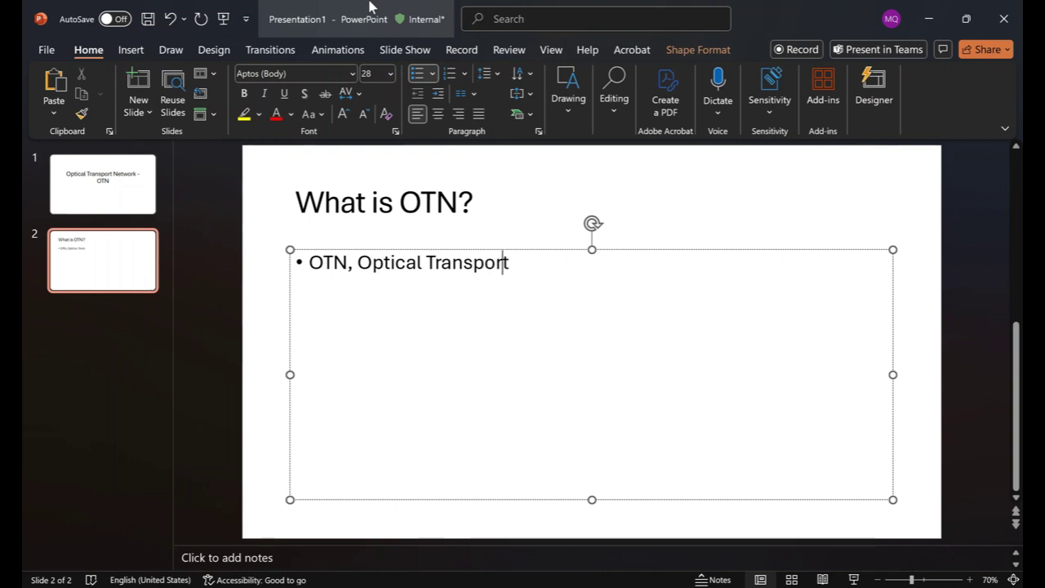
text( NeTW)
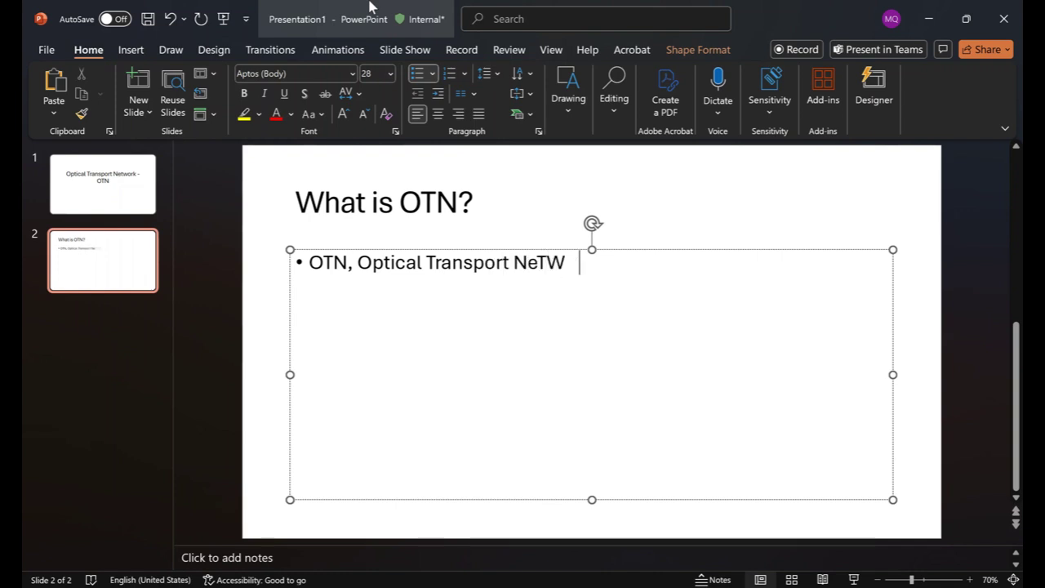
key(BackSpace)
key(BackSpace)
key(BackSpace)
text(work)
key(BackSpace)
key(BackSpace)
key(BackSpace)
key(BackSpace)
text(twork)
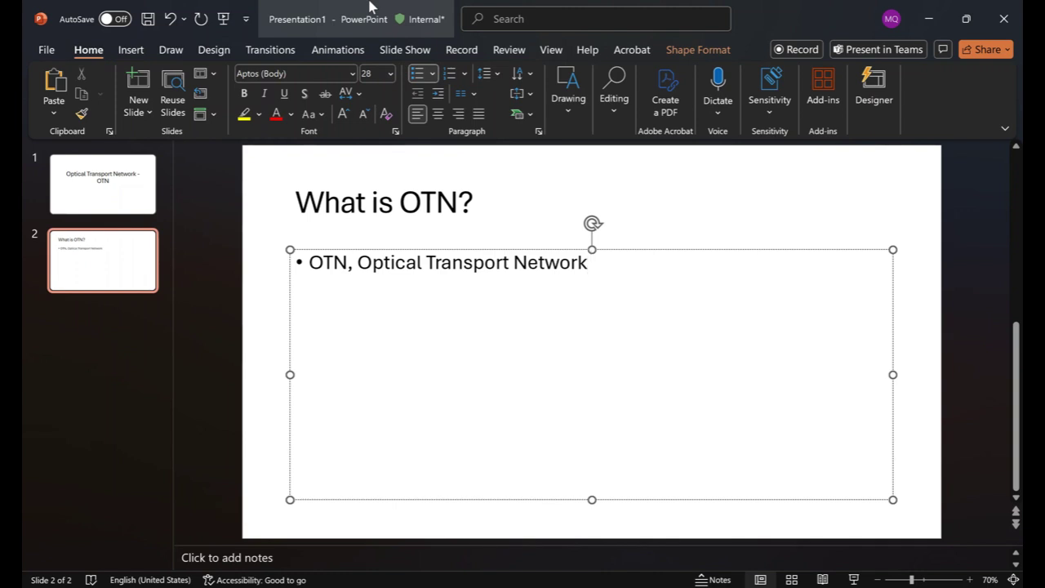
text(ITU-T un)
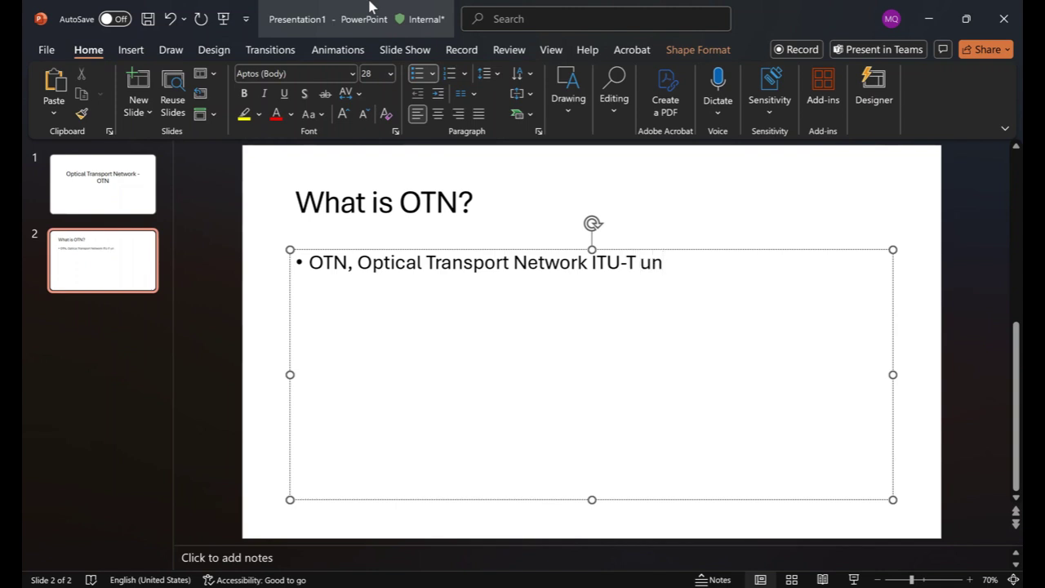
text(der the )
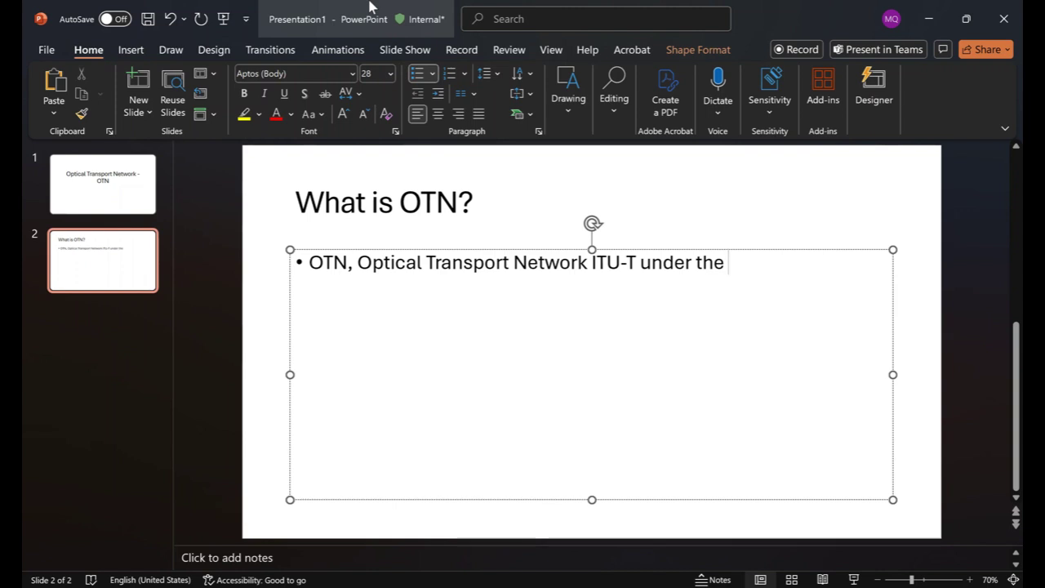
text(G.709)
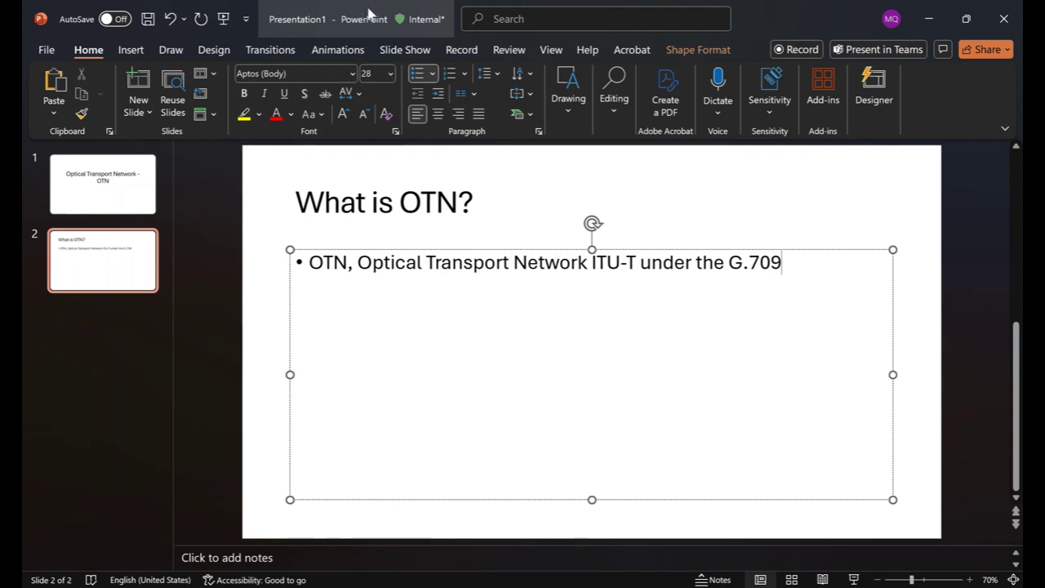
text(.)
key(Return)
Write the bullet on wrapping Ethernet, SDH or Fiber Channel signals into a standard frame over fiber
text(dESI)
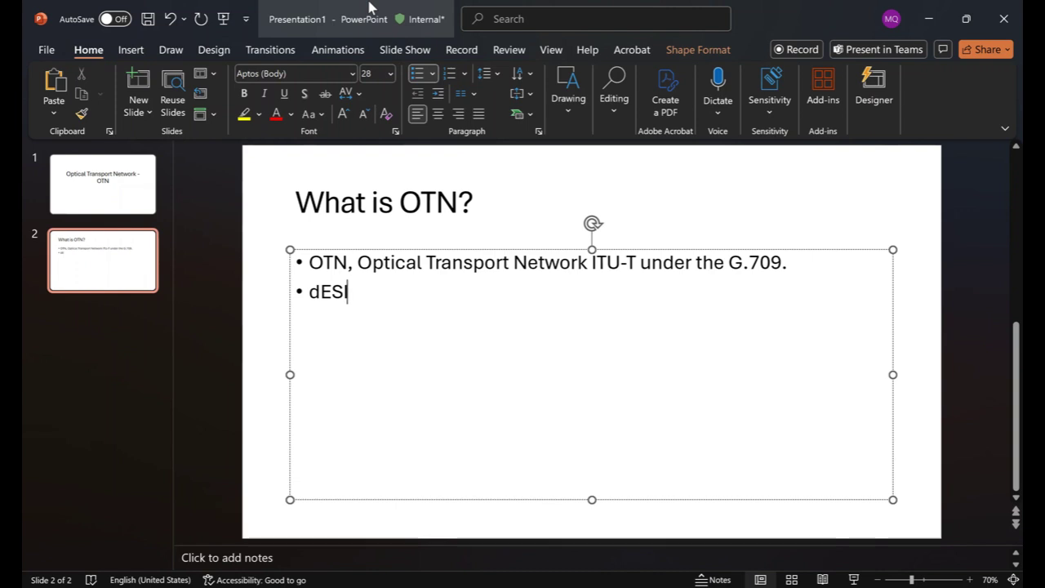
key(BackSpace)
key(BackSpace)
key(BackSpace)
key(BackSpace)
text(Des)
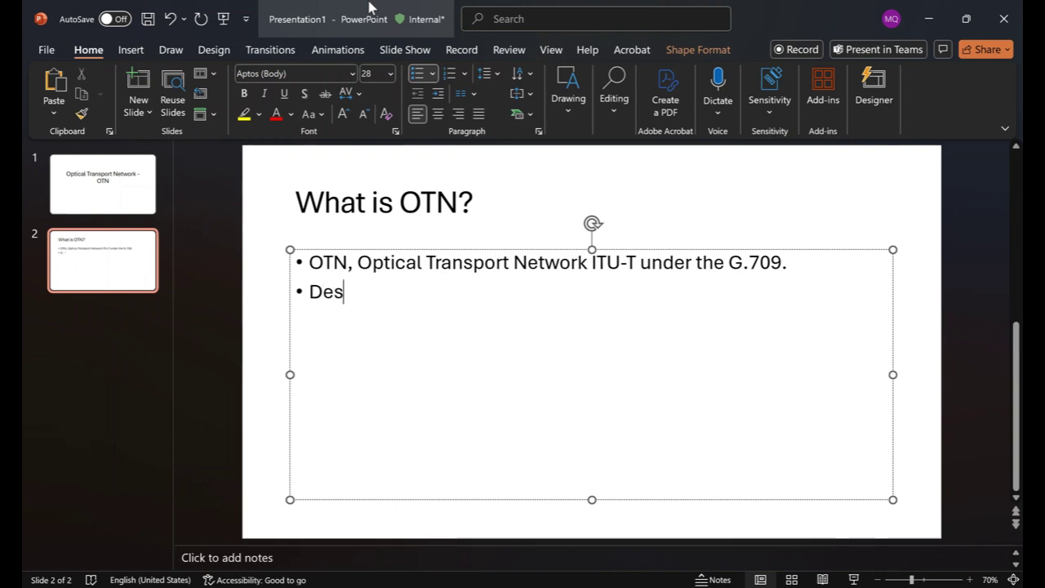
text(igned )
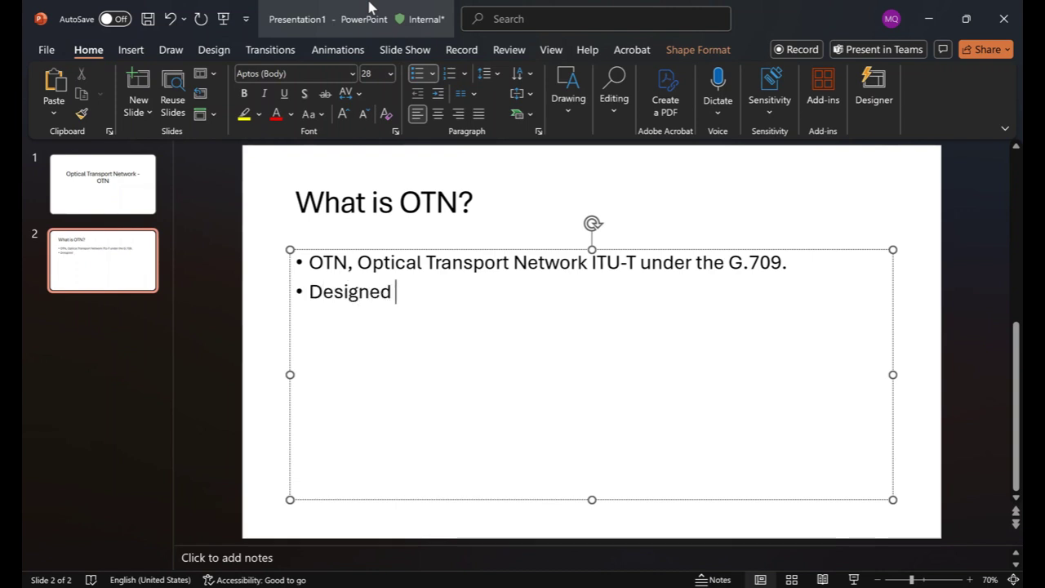
text(to w)
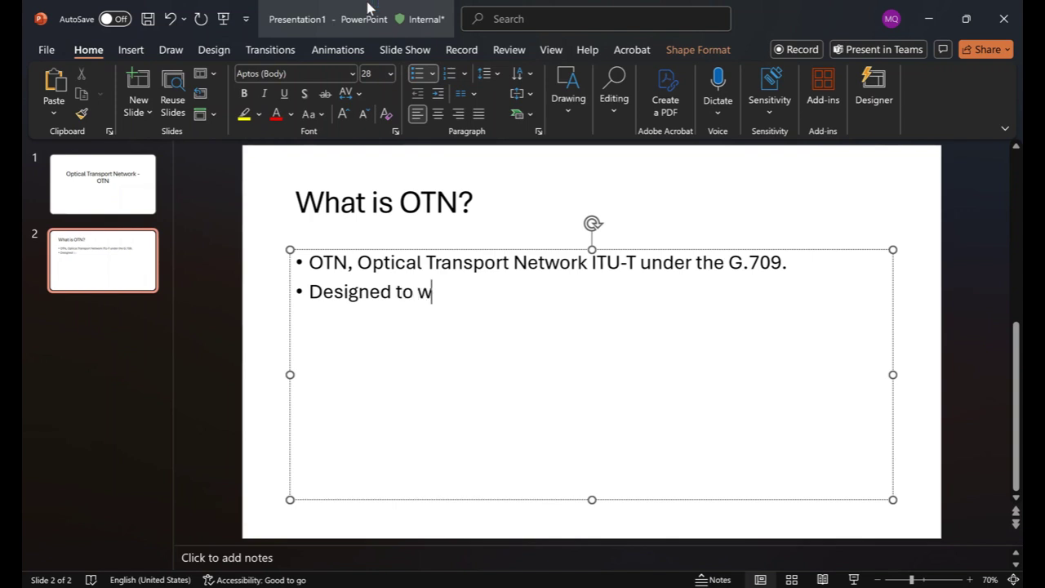
text(arp)
key(BackSpace)
key(BackSpace)
key(BackSpace)
text(wrap )
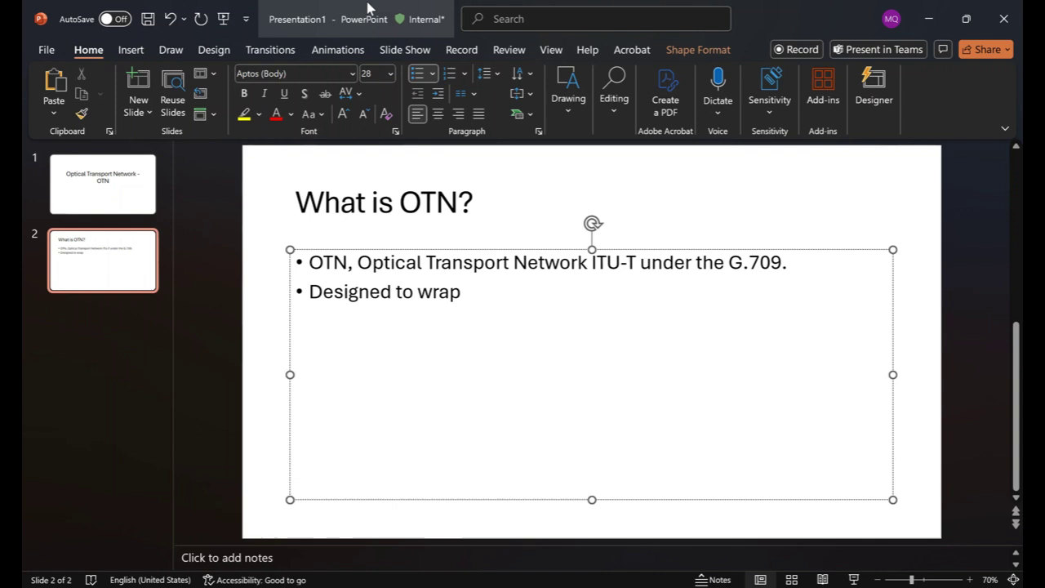
text(cle)
key(BackSpace)
text(ient)
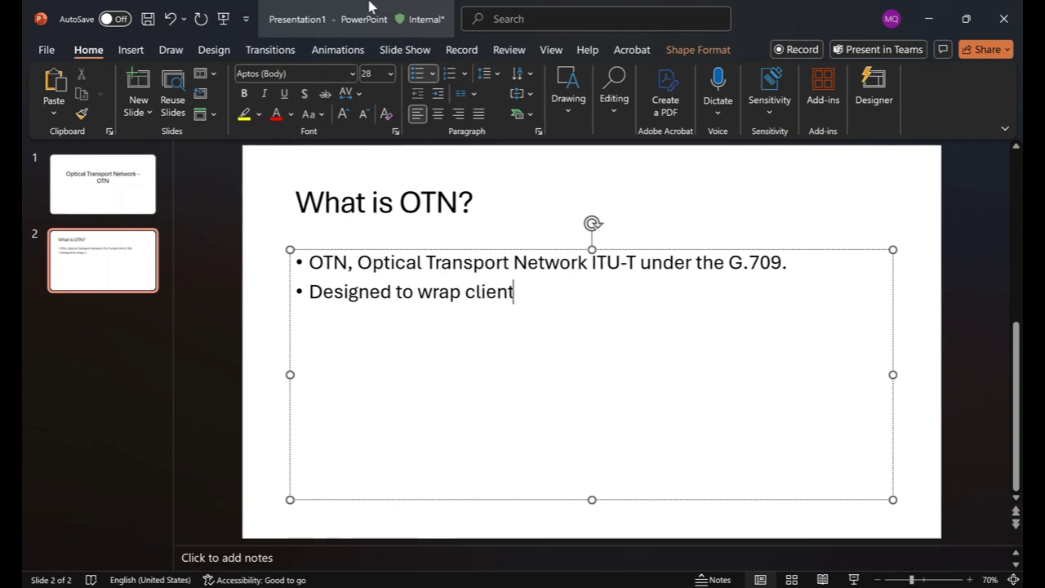
text( signals)
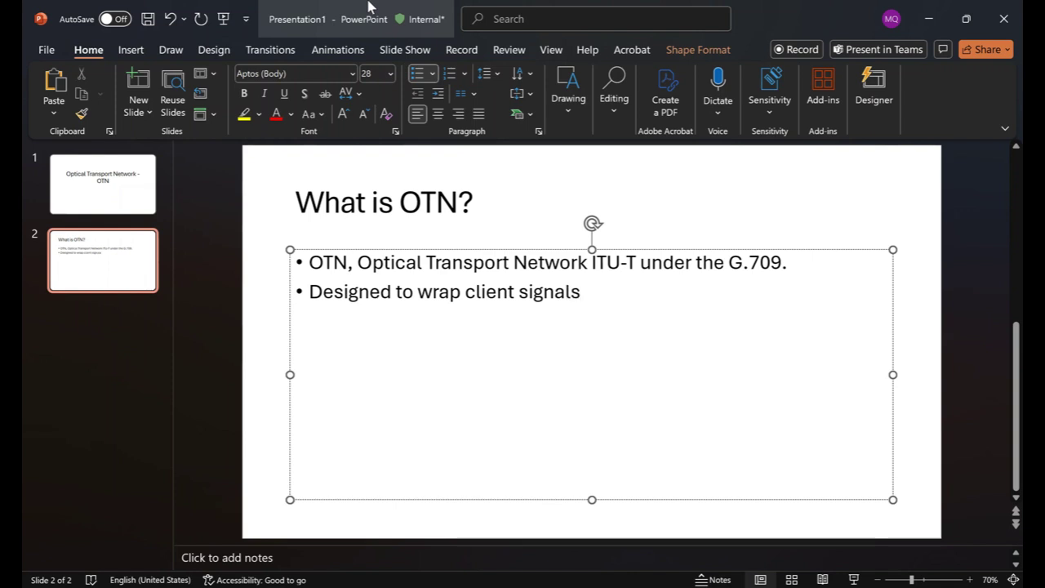
text( like Ethernet)
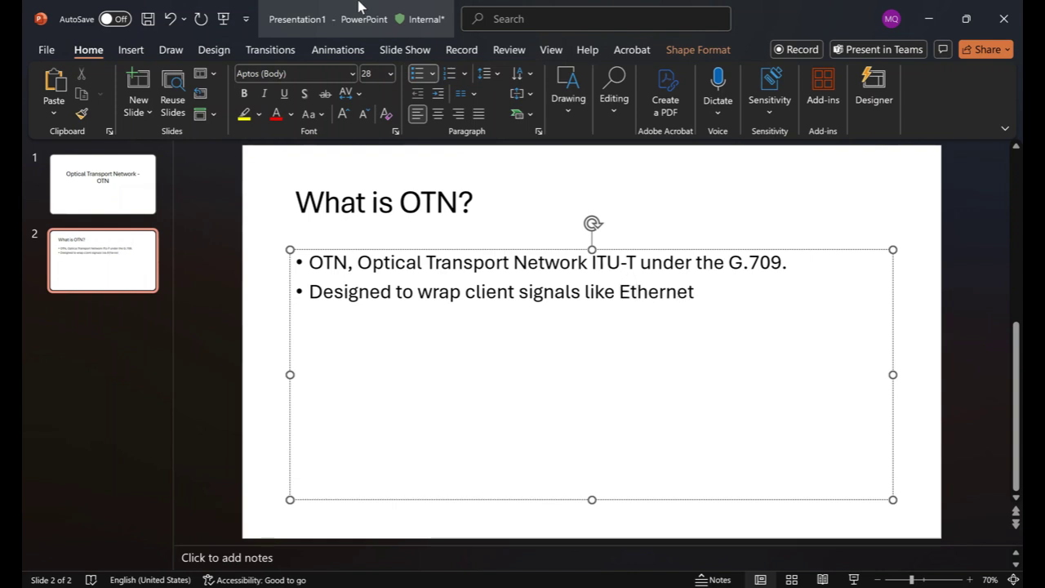
text( , SDH or F)
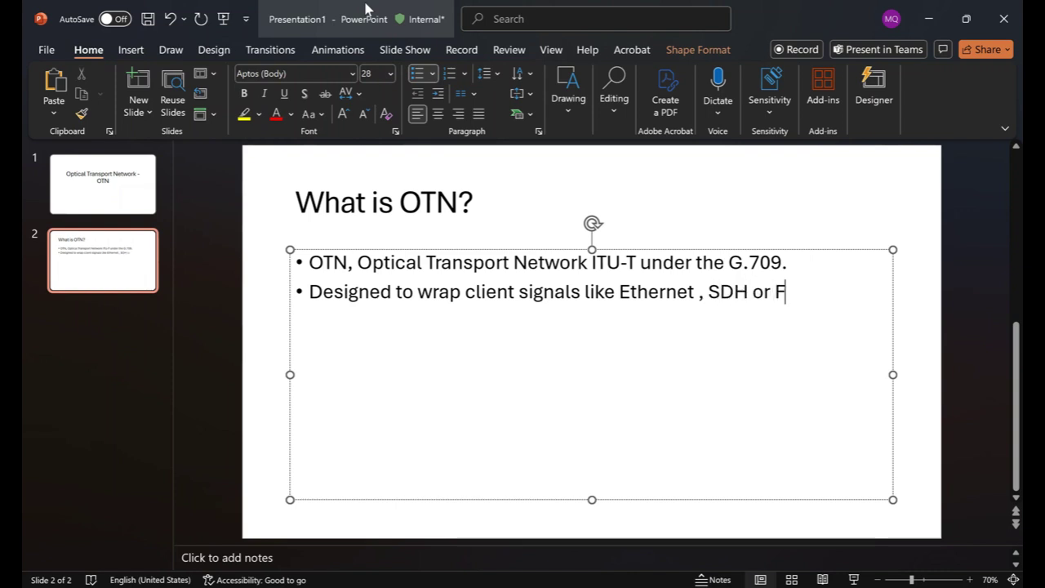
text(iber Cha)
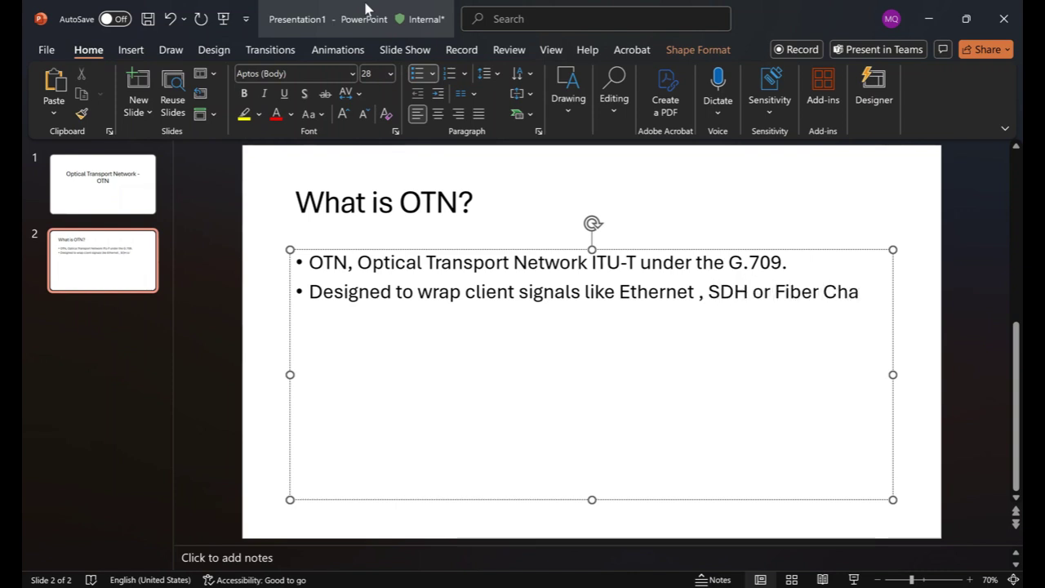
text(nnel)
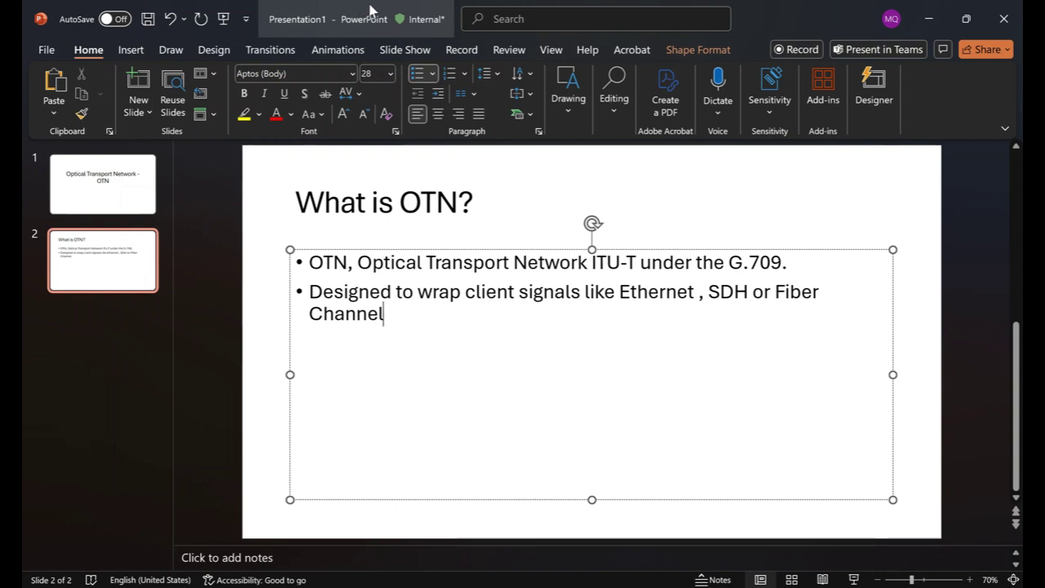
text(, into a standa)
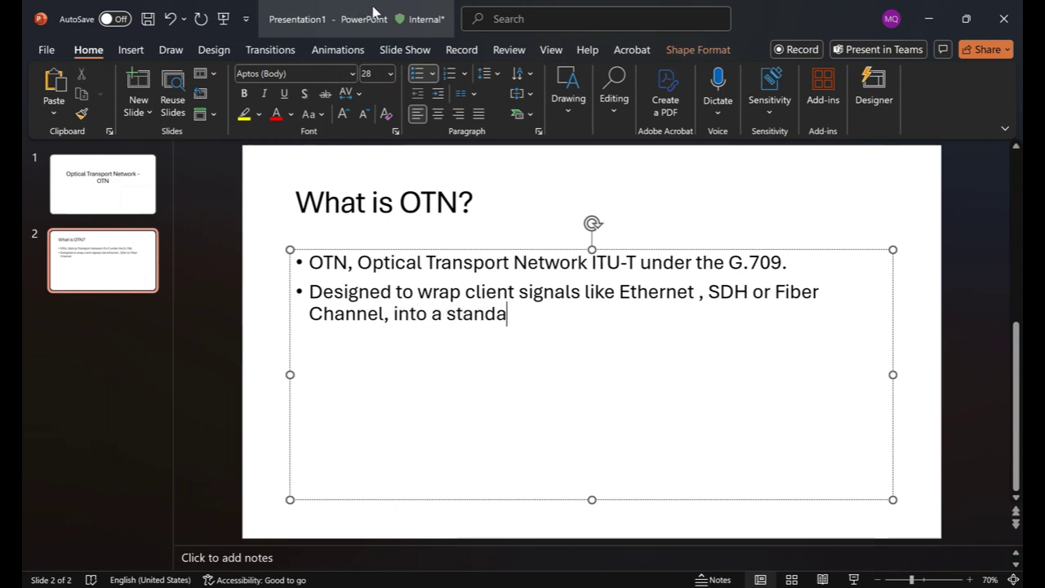
text(rd frame)
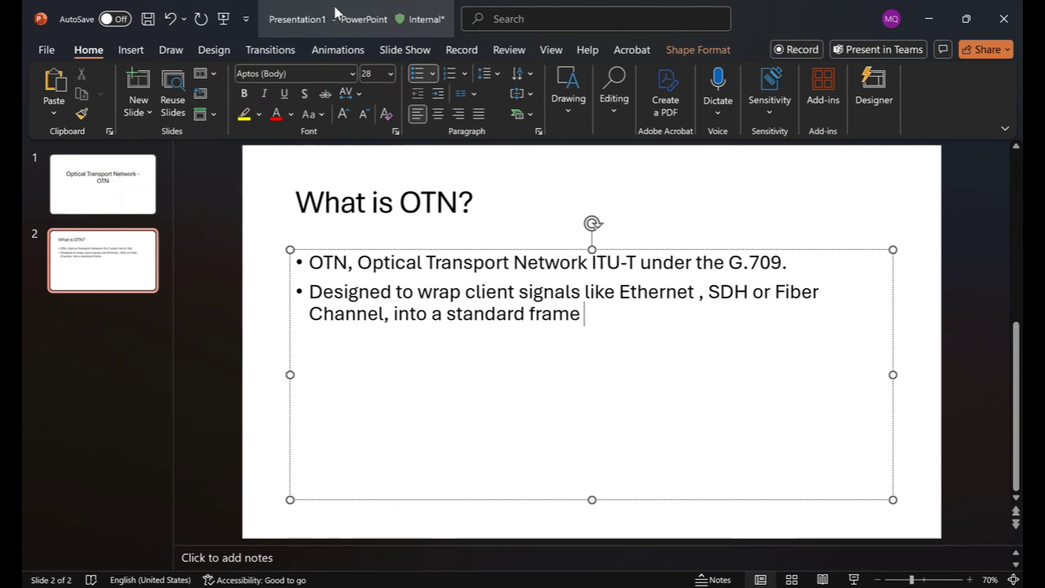
text(, delive)
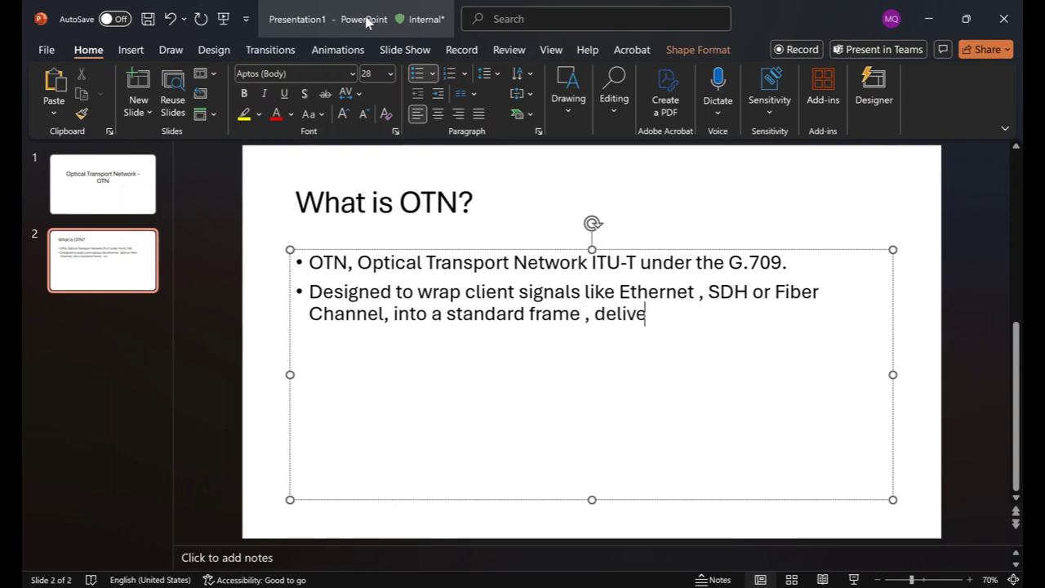
text(r over )
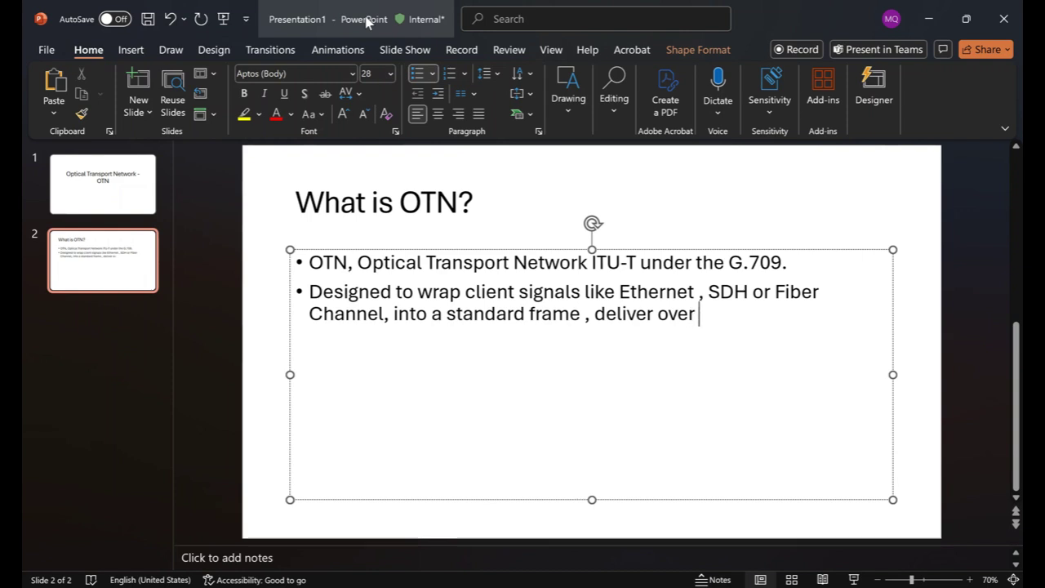
text(optical fiber )
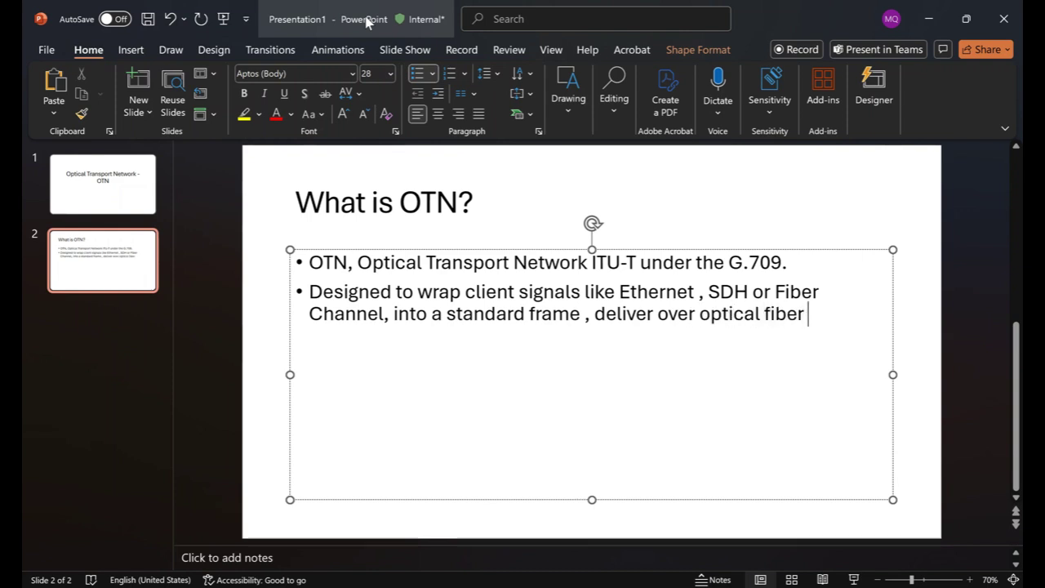
text(with stro)
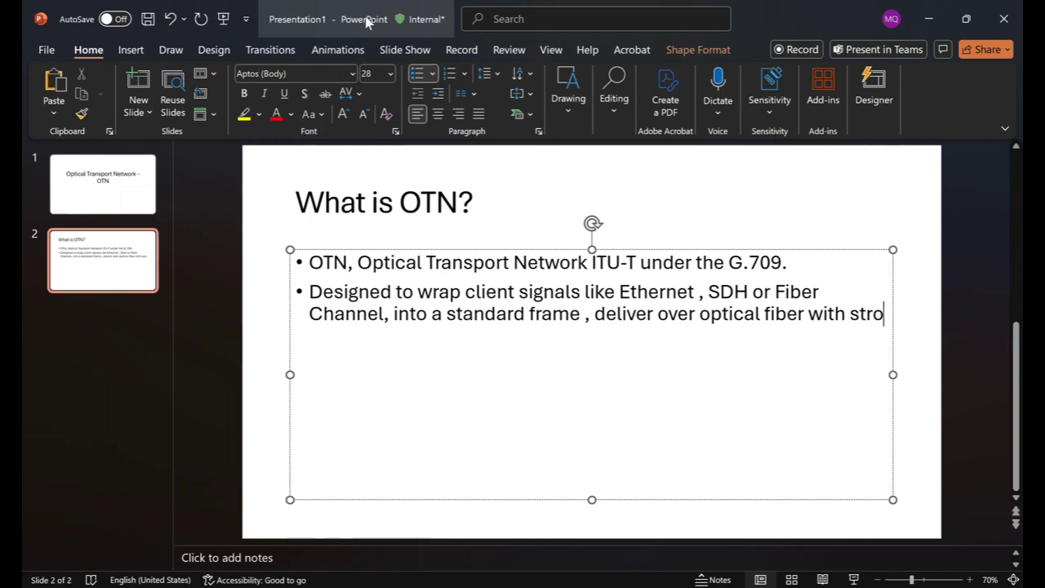
text(ng error )
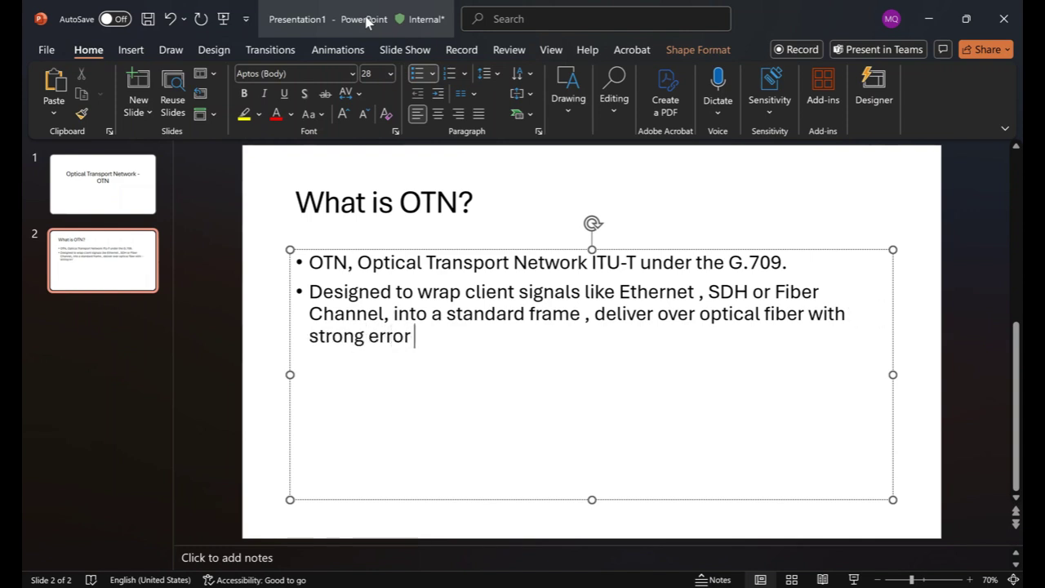
text(correc)
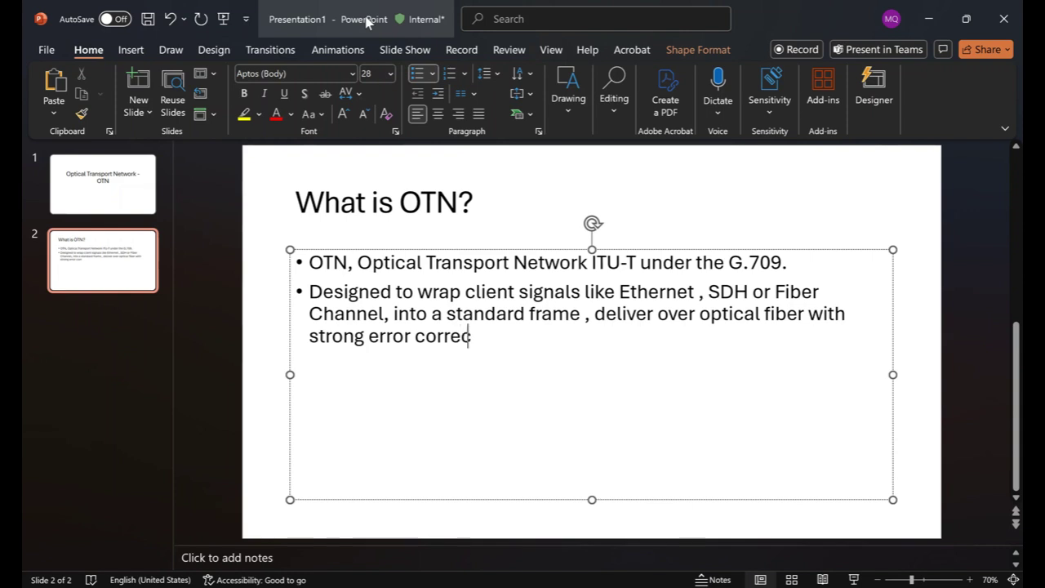
text(tion and )
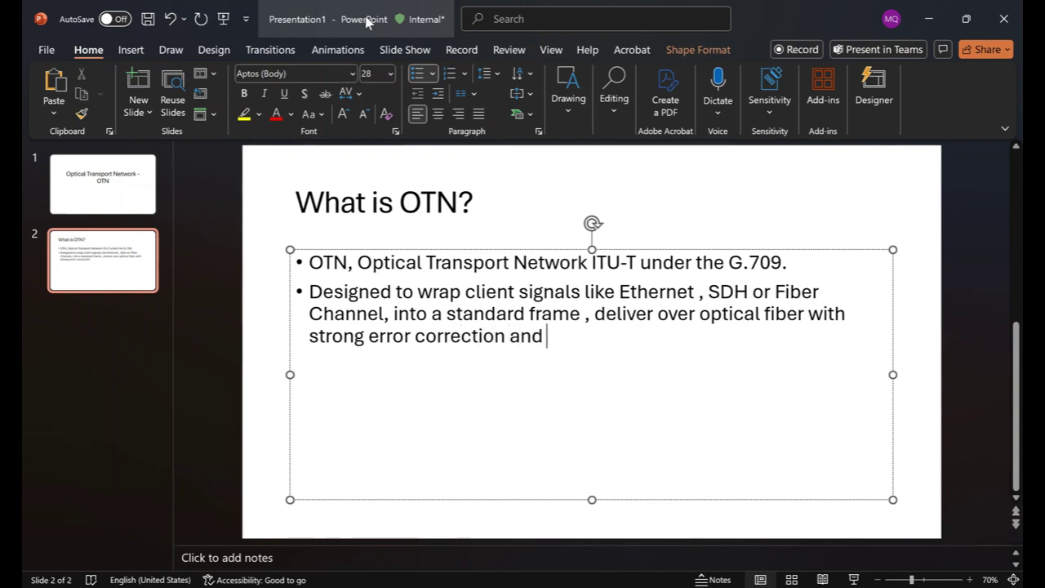
text(powerful )
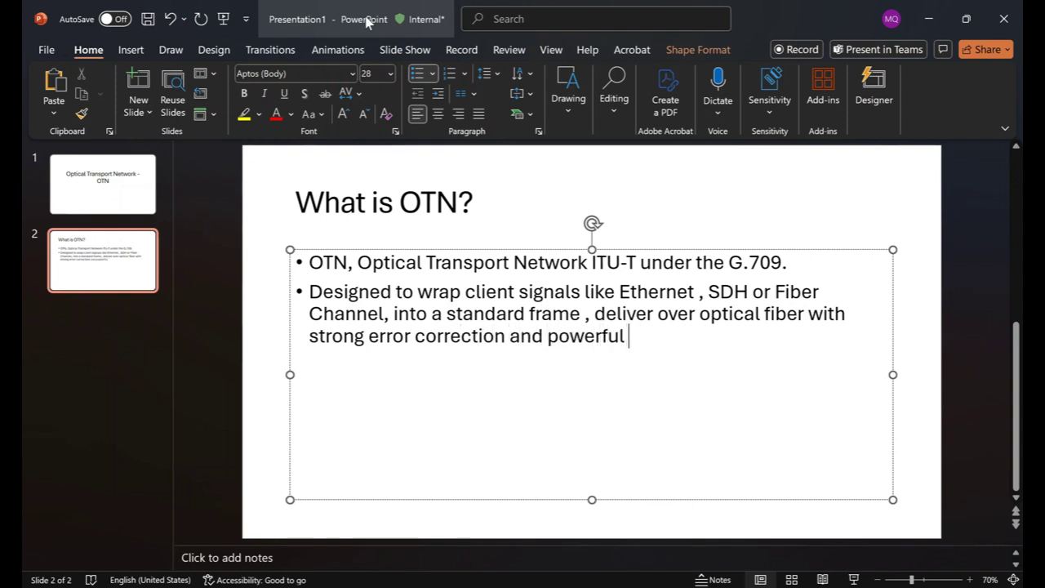
text(monitoring tools.)
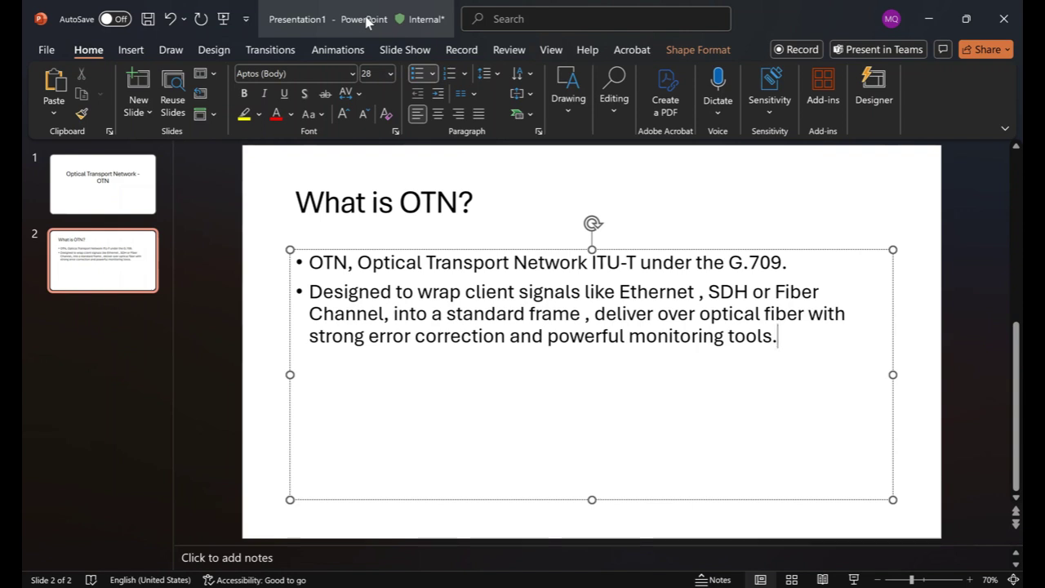
key(Return)
Write the freight-train analogy: each client signal wrapped with tracking and protection, loaded onto the optical fiber
text(A smart )
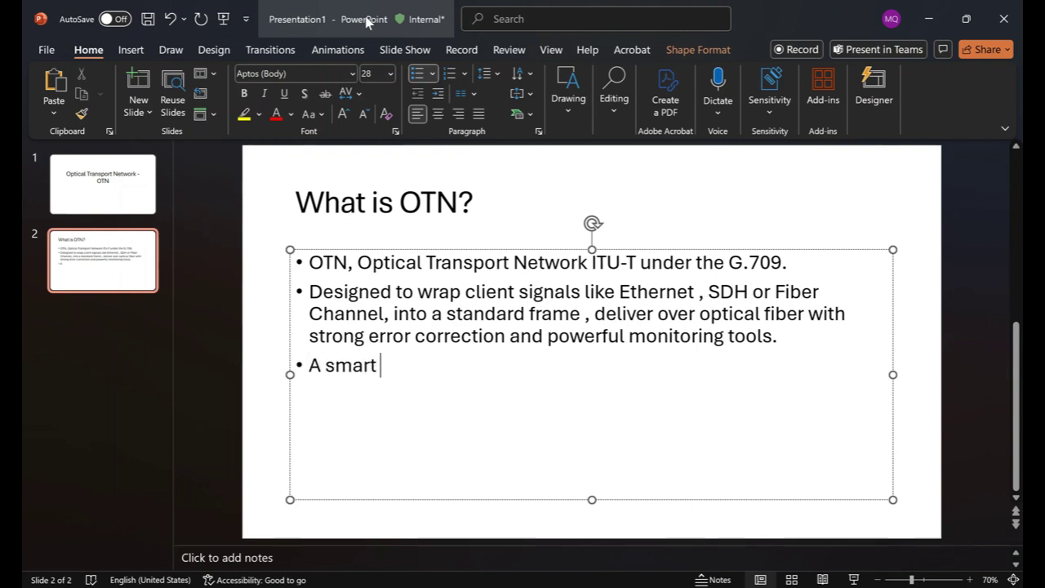
text(freight)
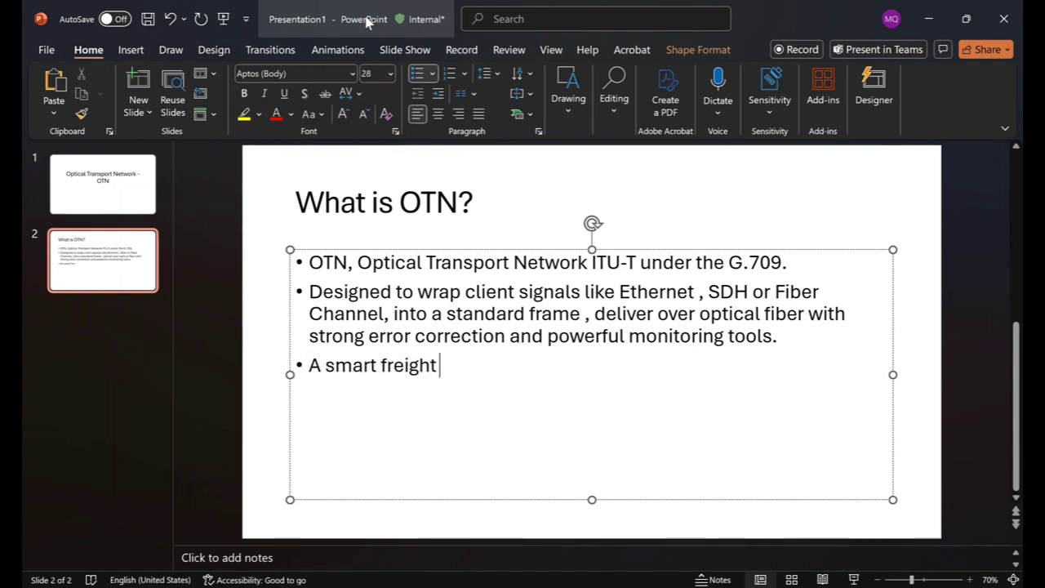
text( train)
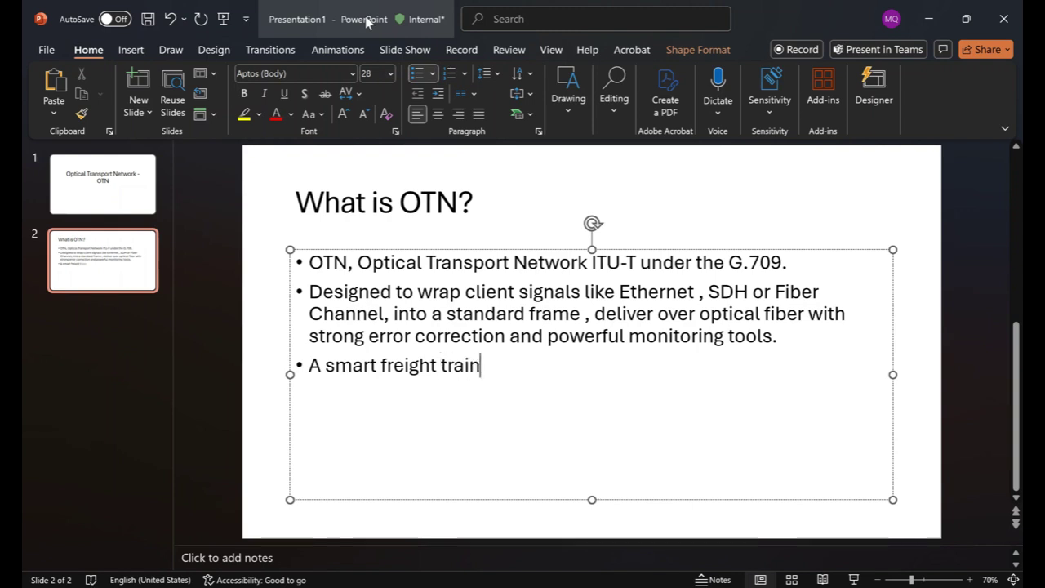
text(.)
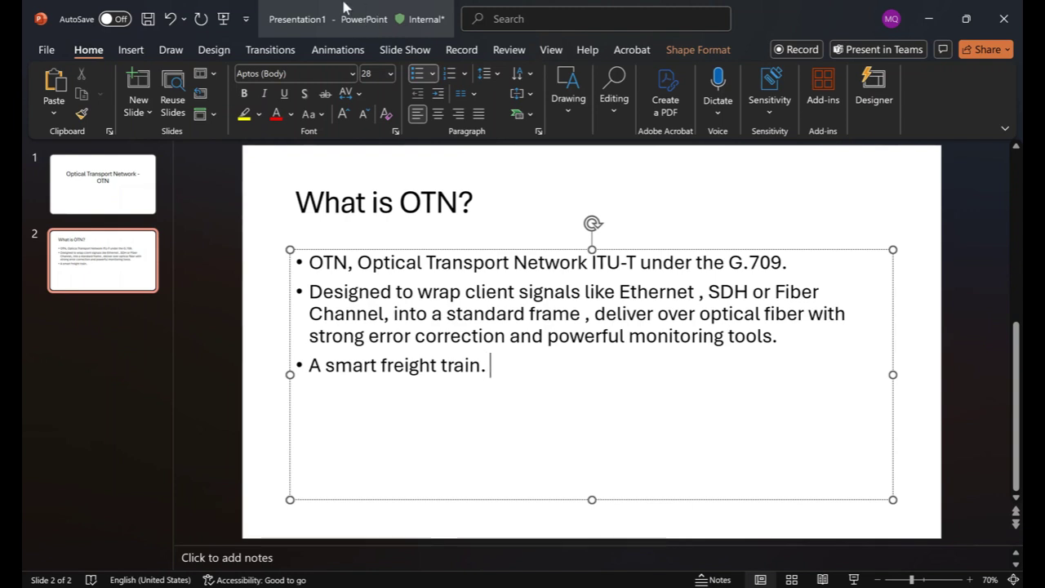
text( Each con)
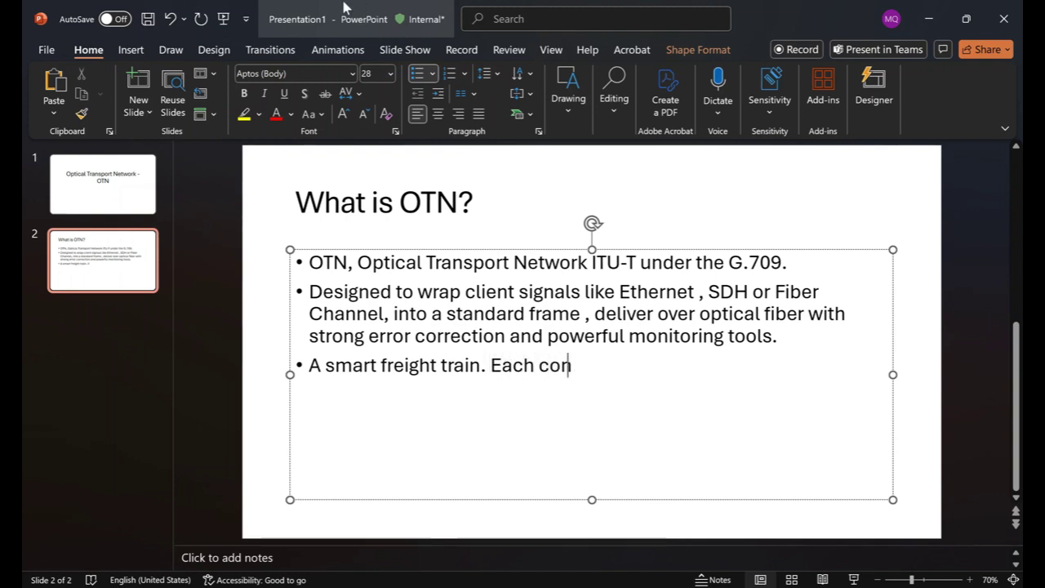
text(tainer,)
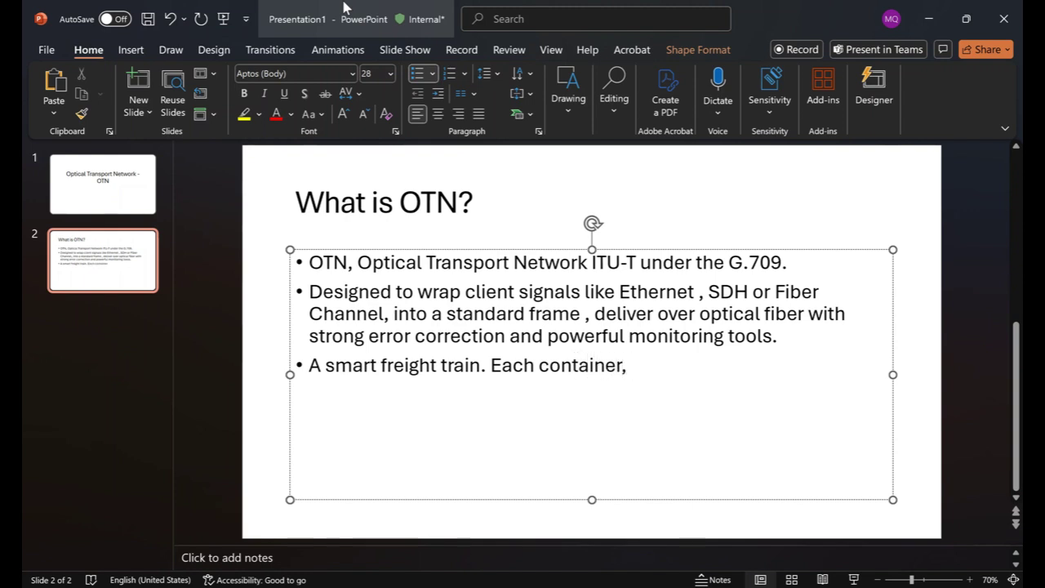
text( that is, each client)
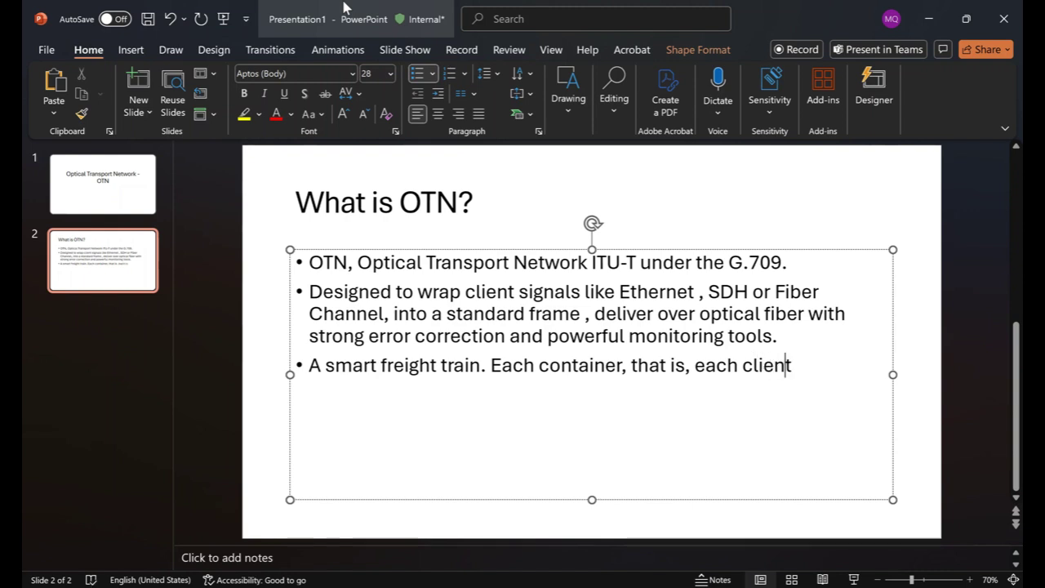
text( signal)
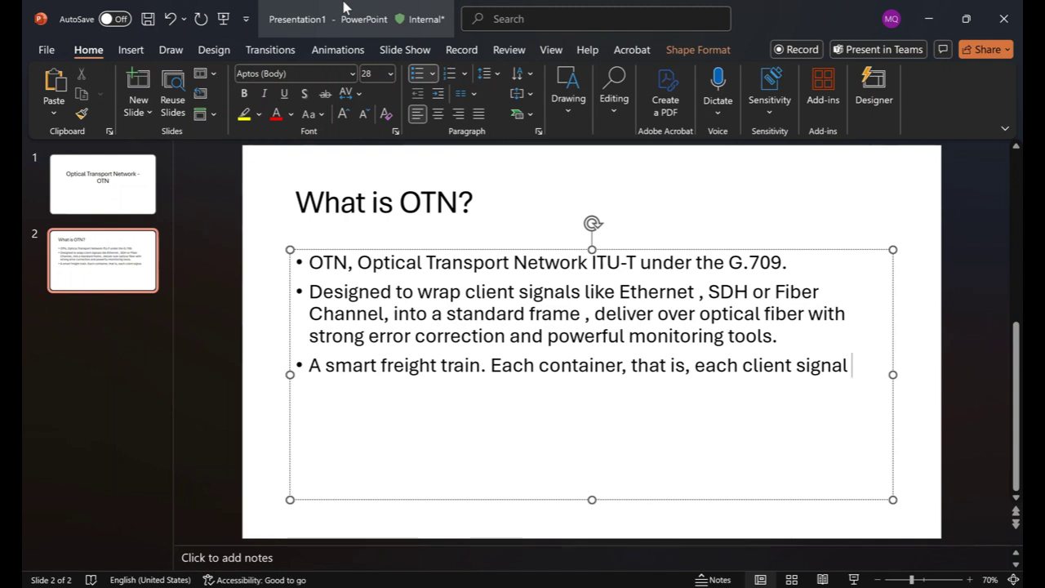
text(is wrapped wit)
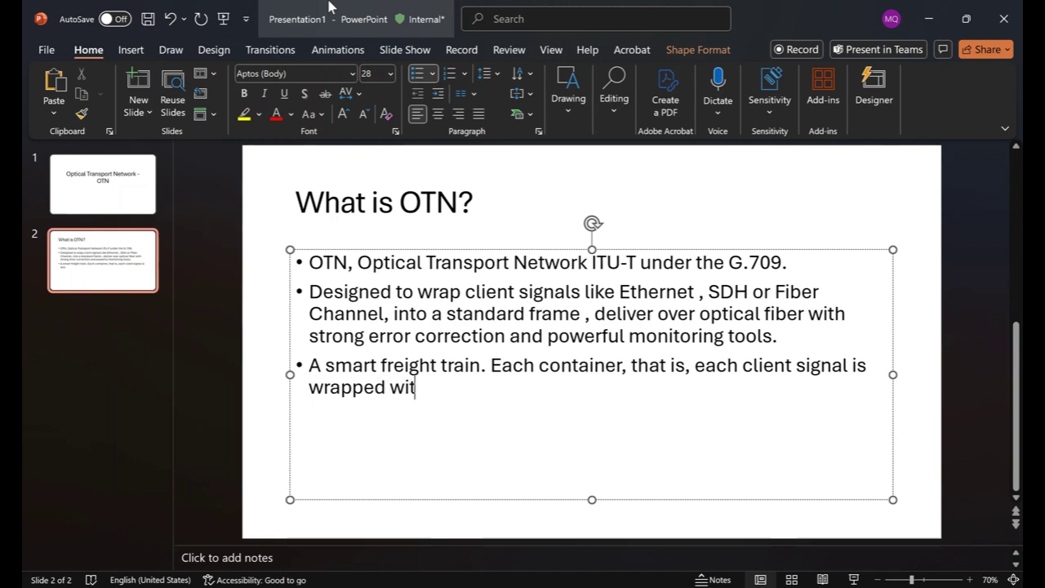
text(h tgra)
key(BackSpace)
key(BackSpace)
key(BackSpace)
text(r)
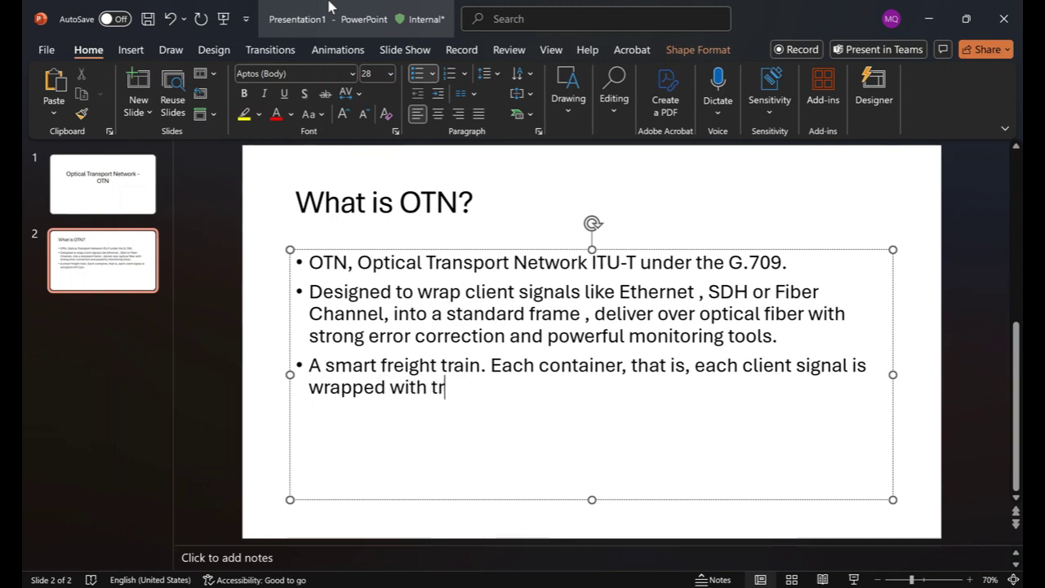
text(acking info)
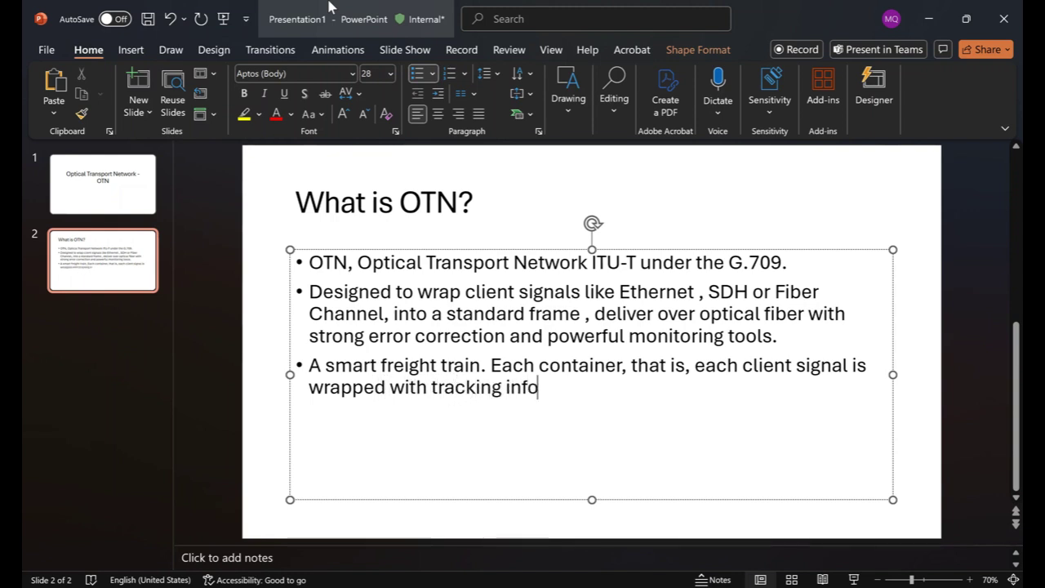
text(rmation)
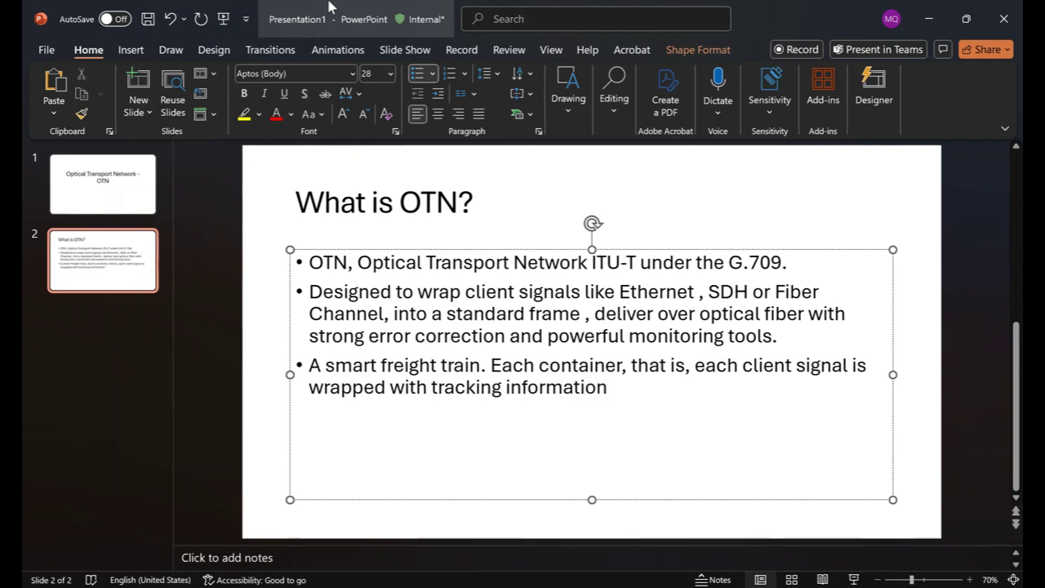
text(and p)
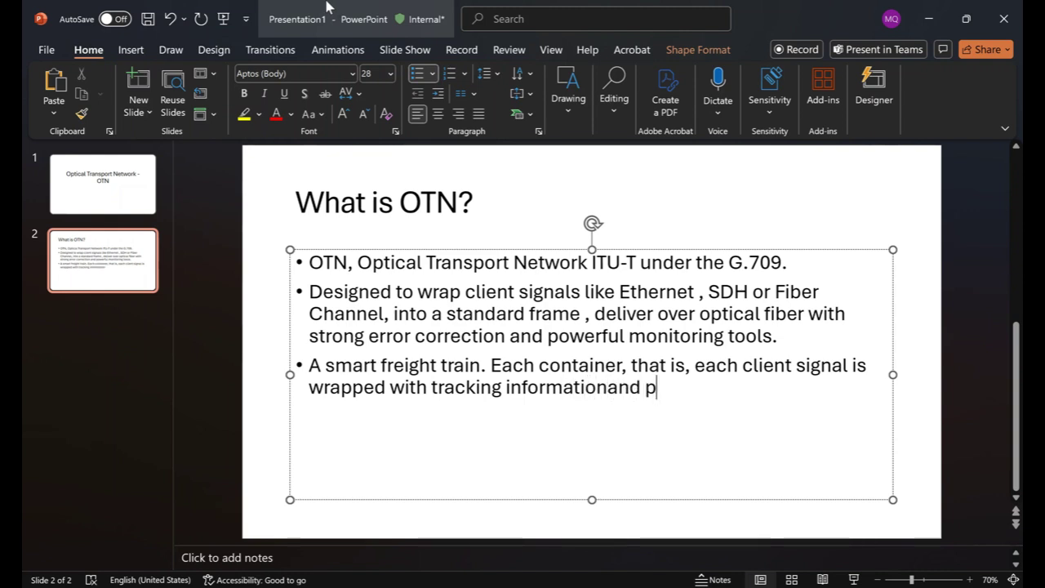
key(BackSpace)
key(BackSpace)
key(BackSpace)
key(BackSpace)
key(BackSpace)
text(and)
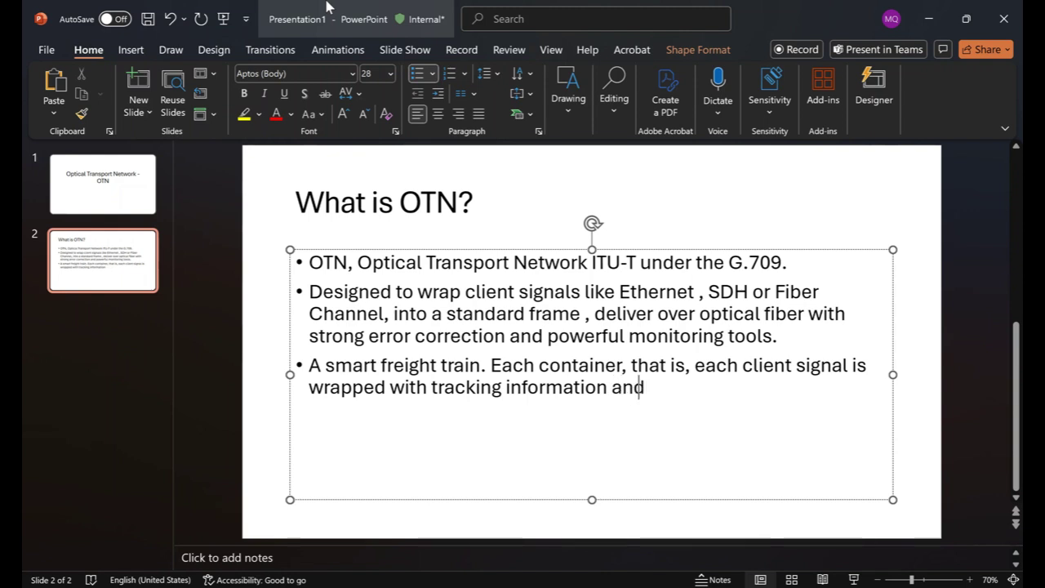
text( protection f)
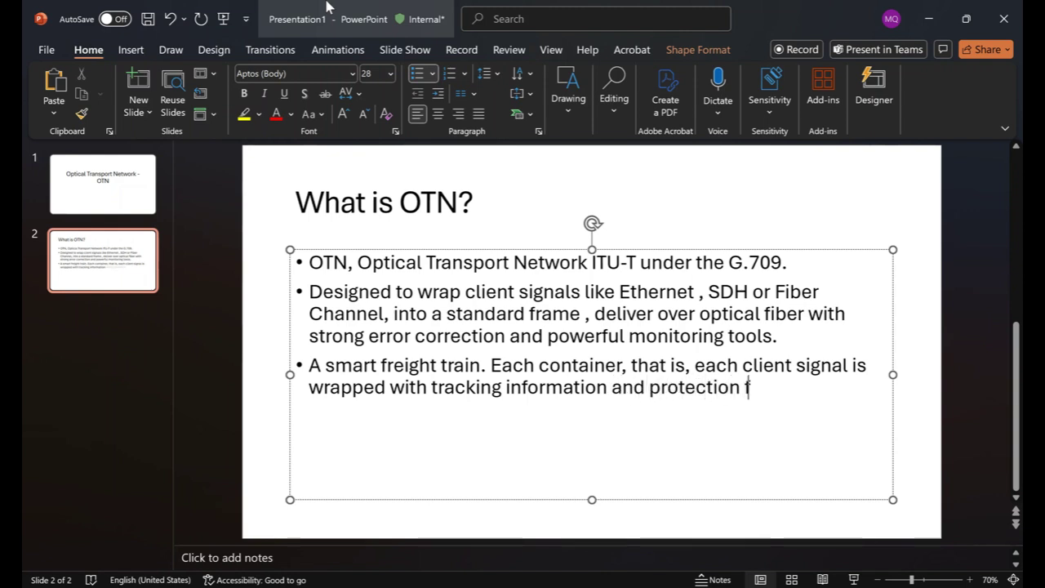
text(eatures)
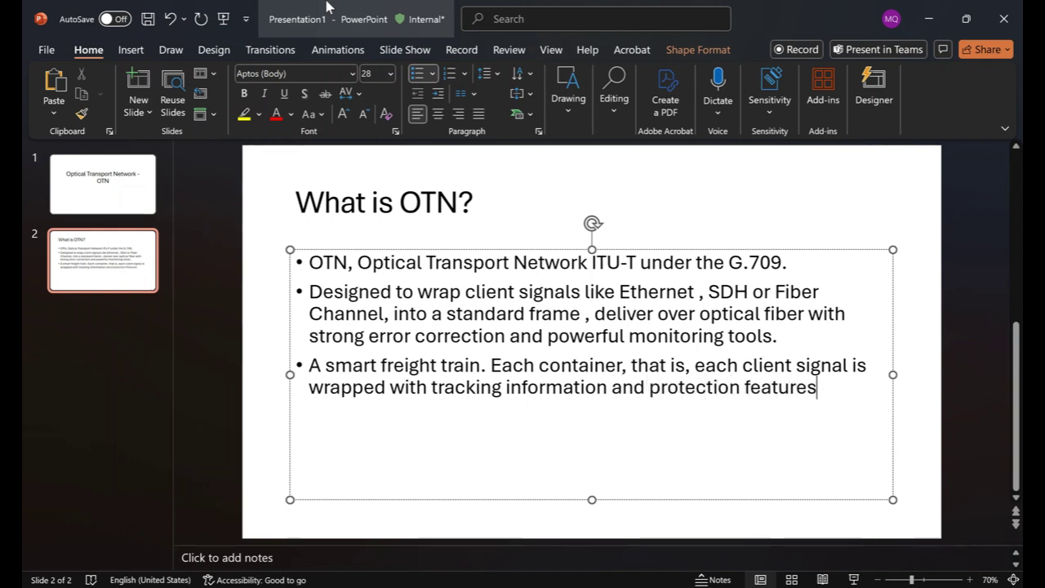
text(, then )
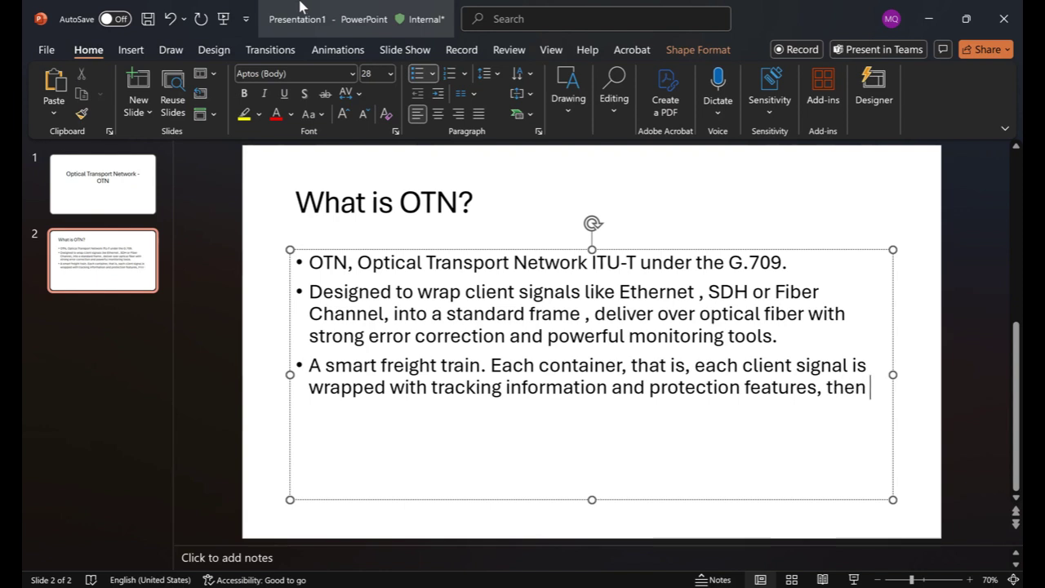
text(loaded )
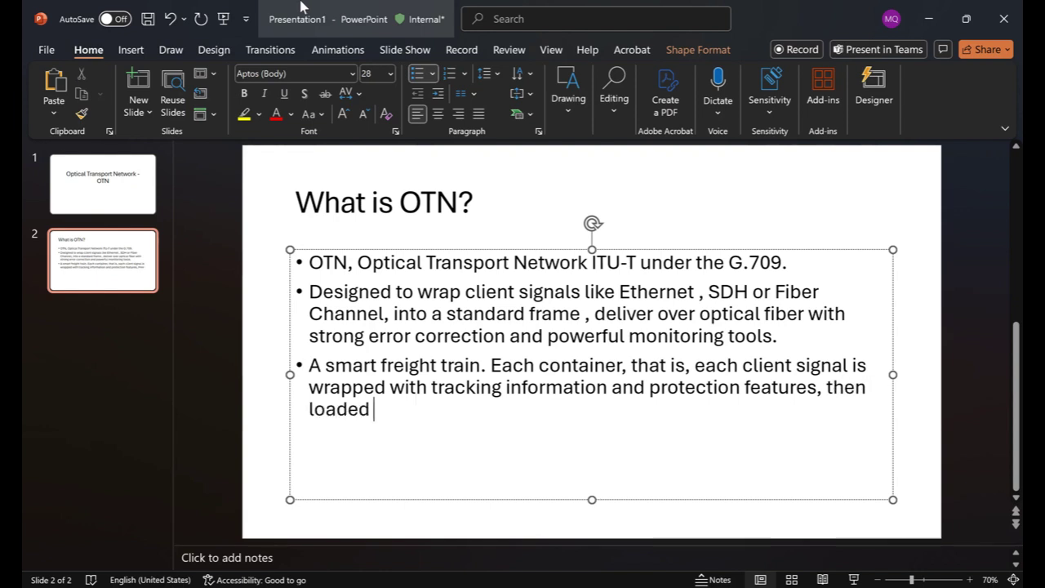
text(into)
key(BackSpace)
key(BackSpace)
key(BackSpace)
key(BackSpace)
text(onto a )
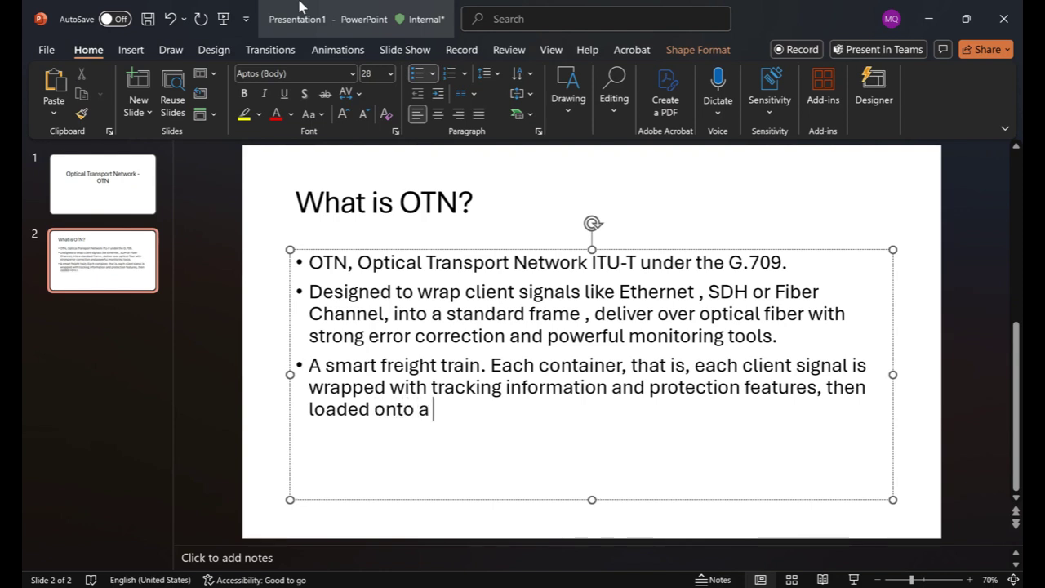
text(high-s)
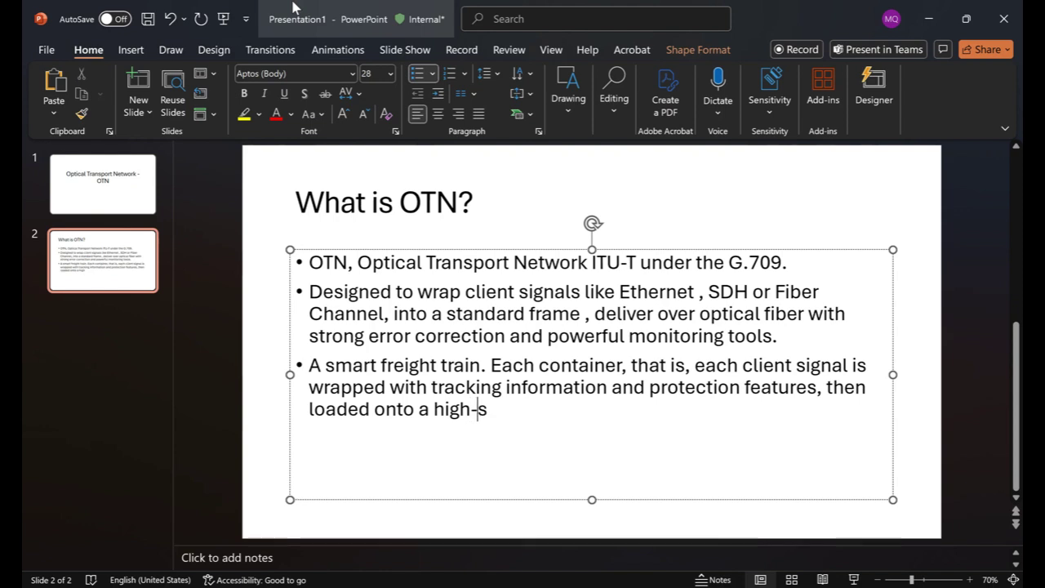
text(peed )
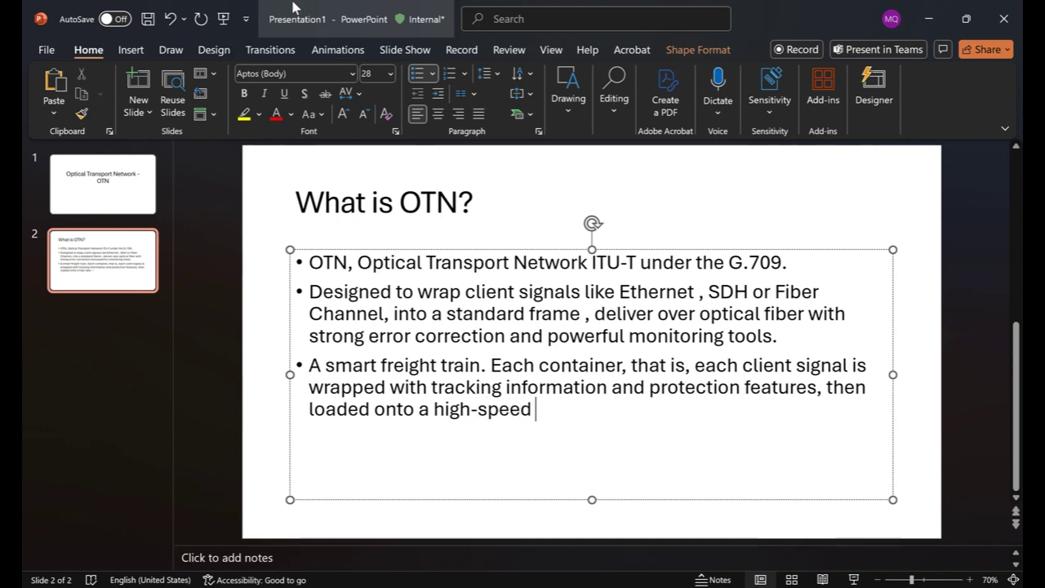
text(track)
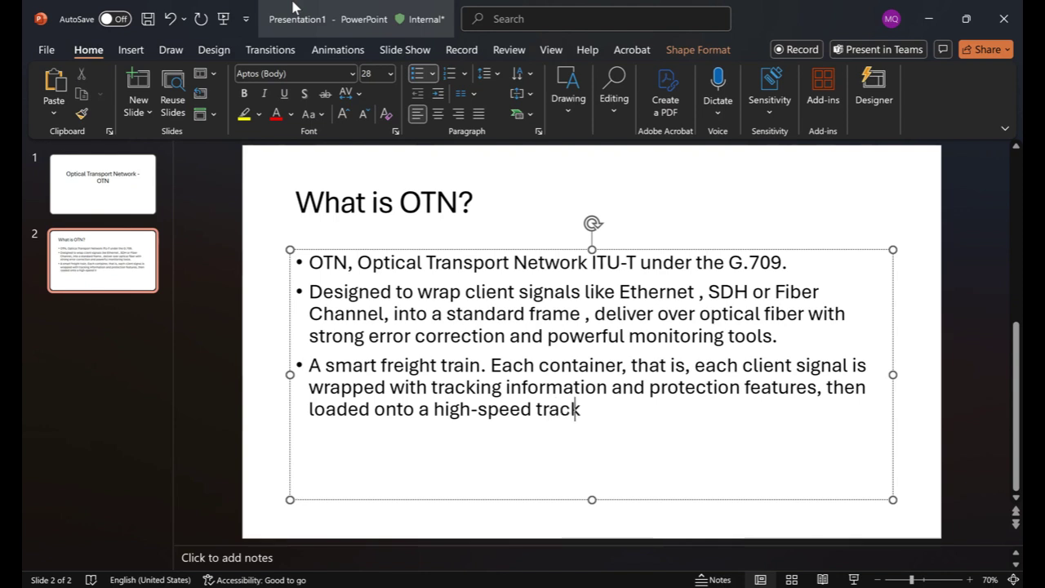
text(, the optical fiber.”)
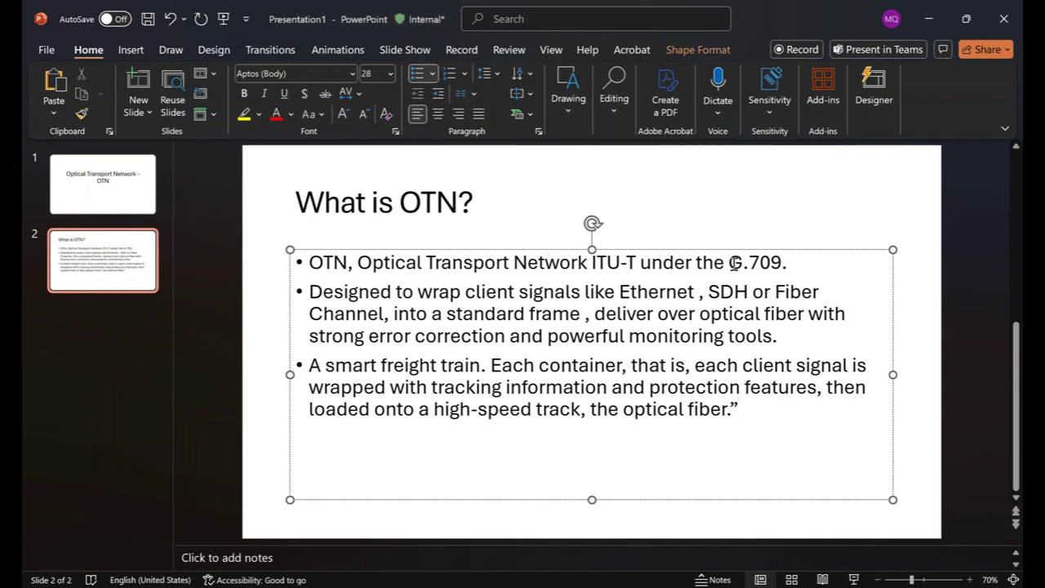
Add the bullet 'G.709 for framing, G.872 for architecture and G.798 for functioning.'
key(Return)
text(.G)
key(BackSpace)
key(BackSpace)
text(G.709)
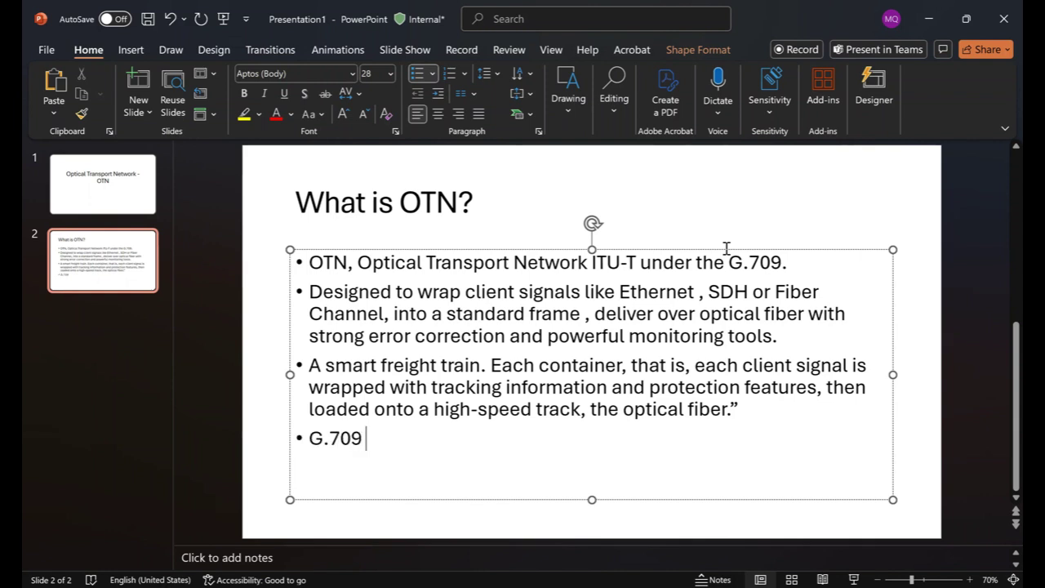
text( for f)
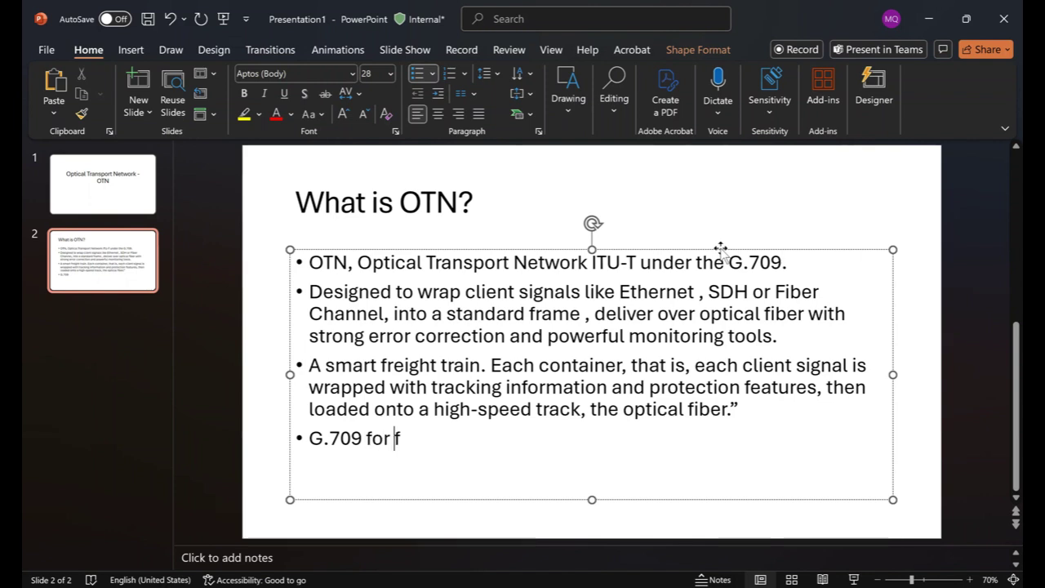
text(raming, )
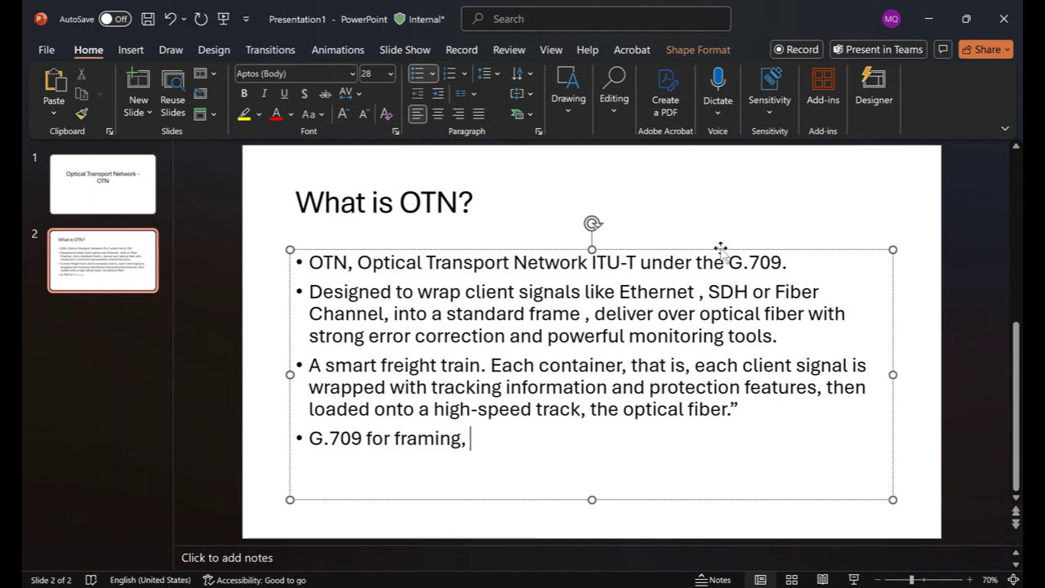
text(G.)
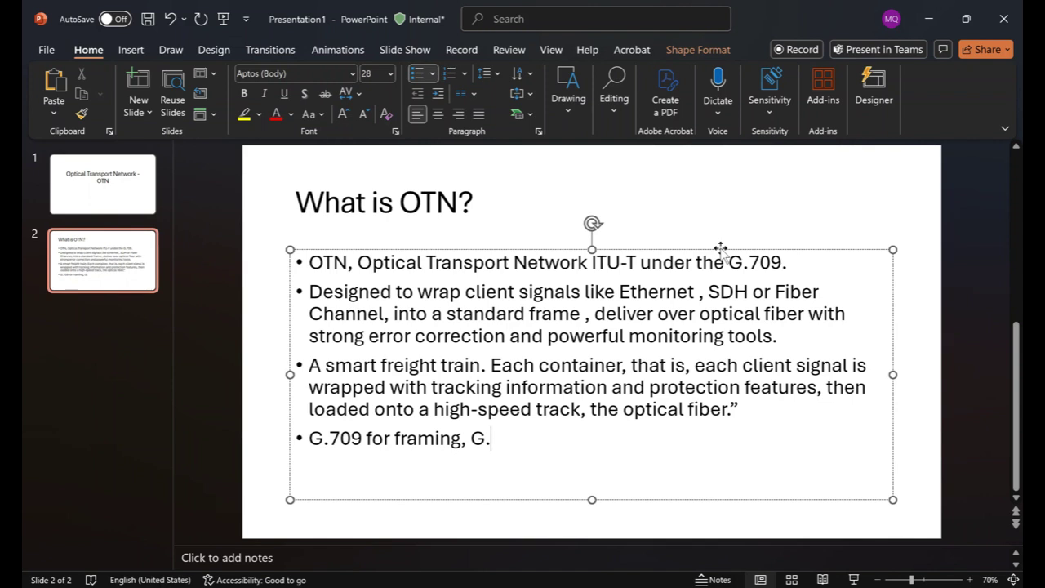
text(872 for archite)
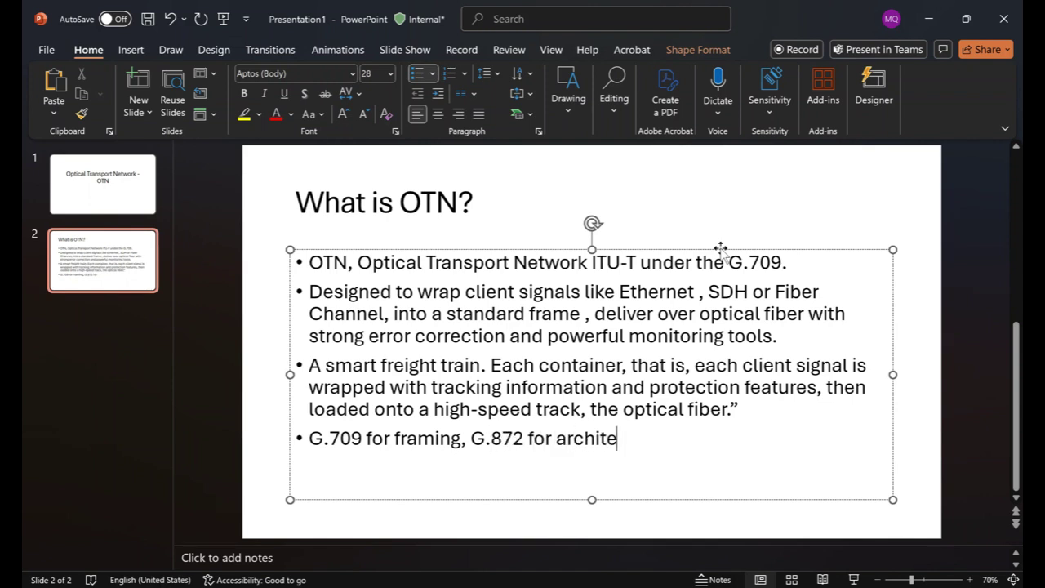
text(cture and G.)
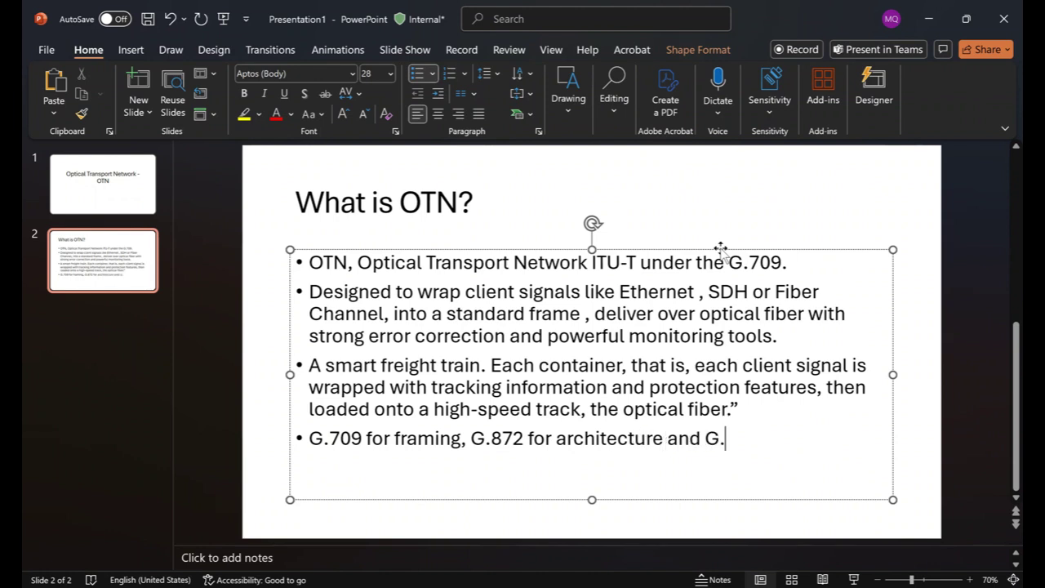
text(798 for functio)
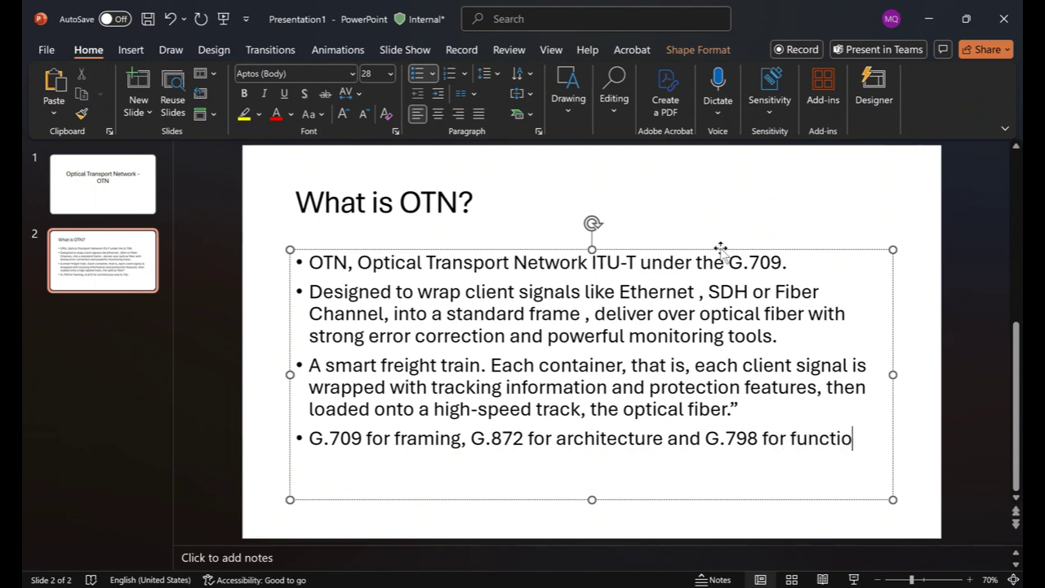
text(ning.)
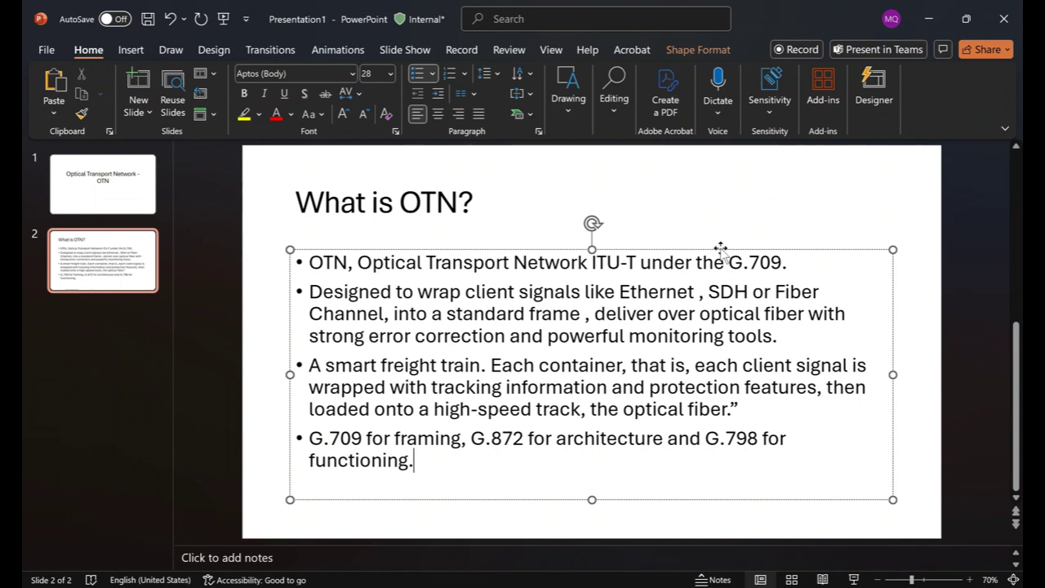
key(Return)
Write the bullet on evolving from 10G to carrying 100G, 200G and 400G coherent signals
text(E)
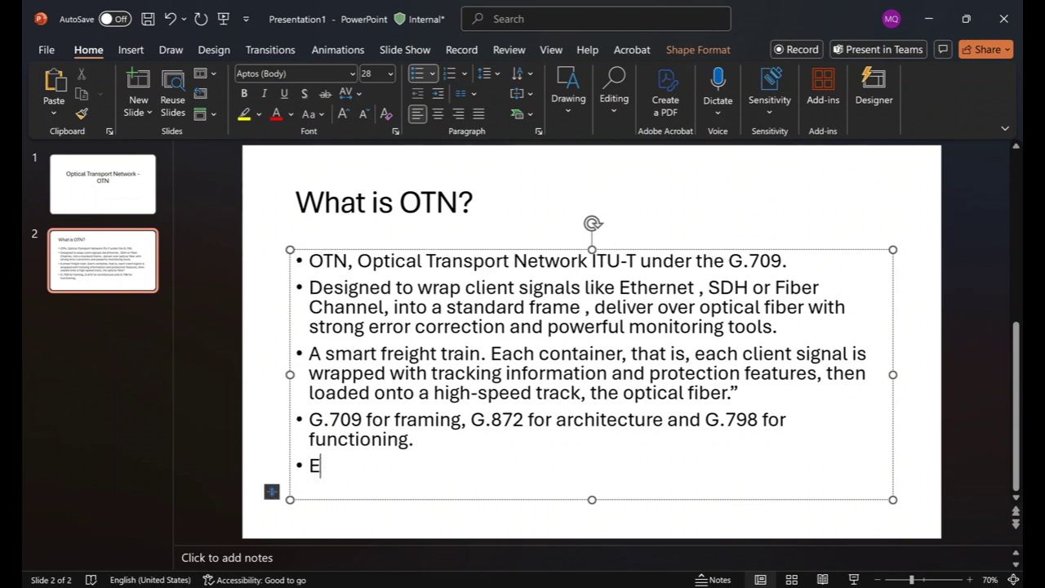
text(volve)
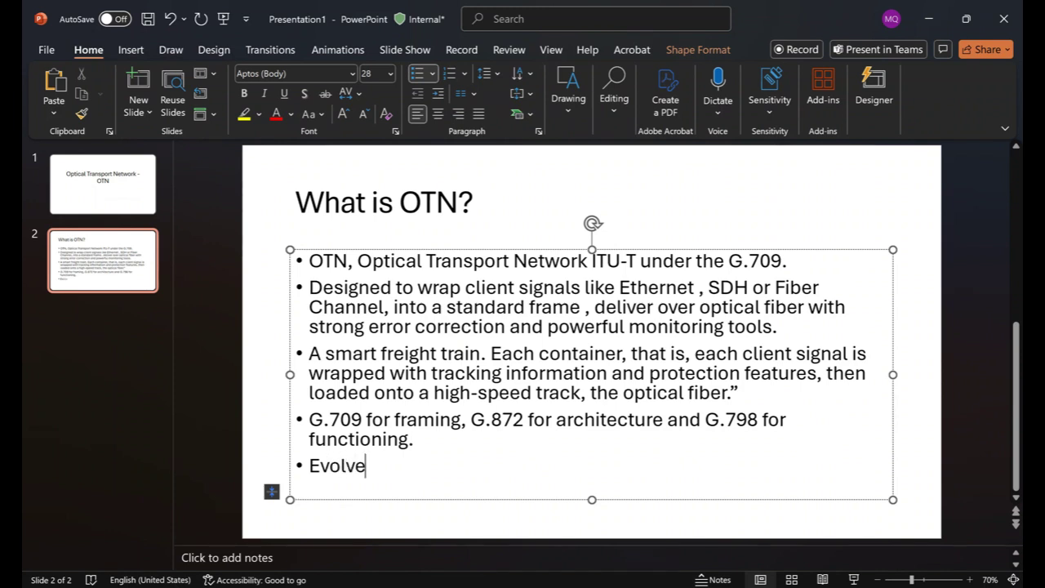
text(d from )
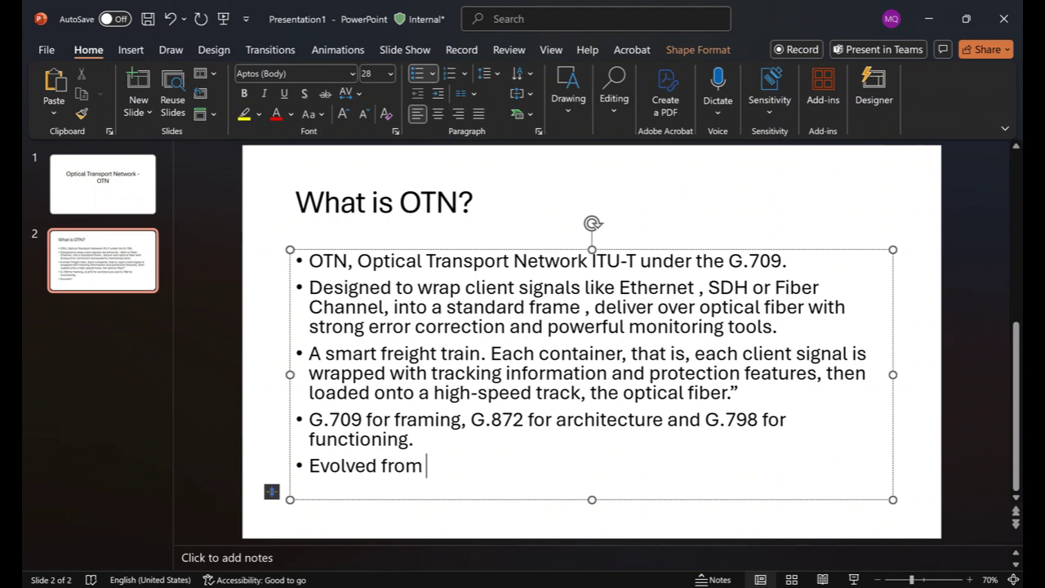
text(supporti)
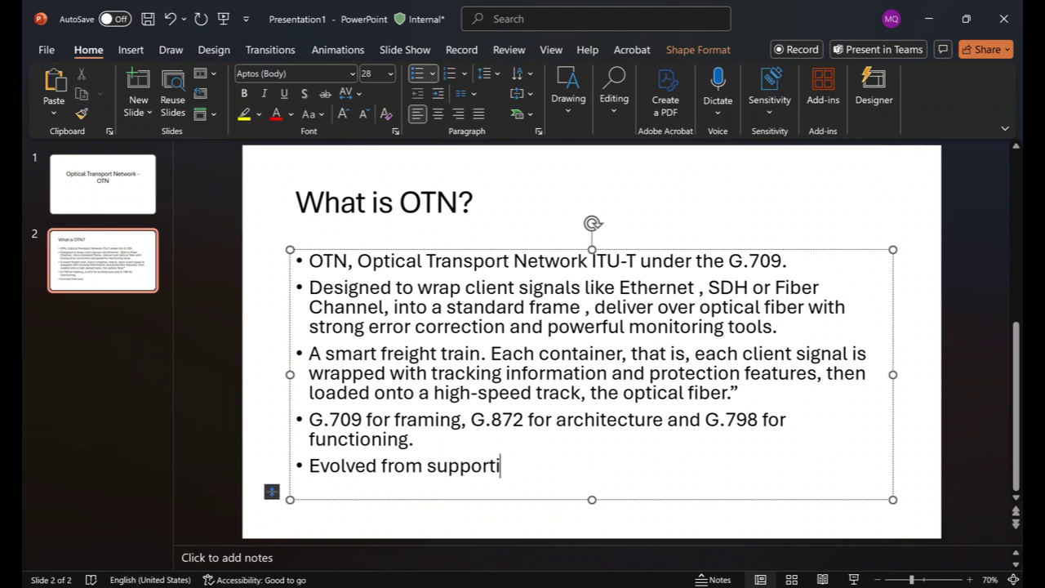
text(ng 10G to )
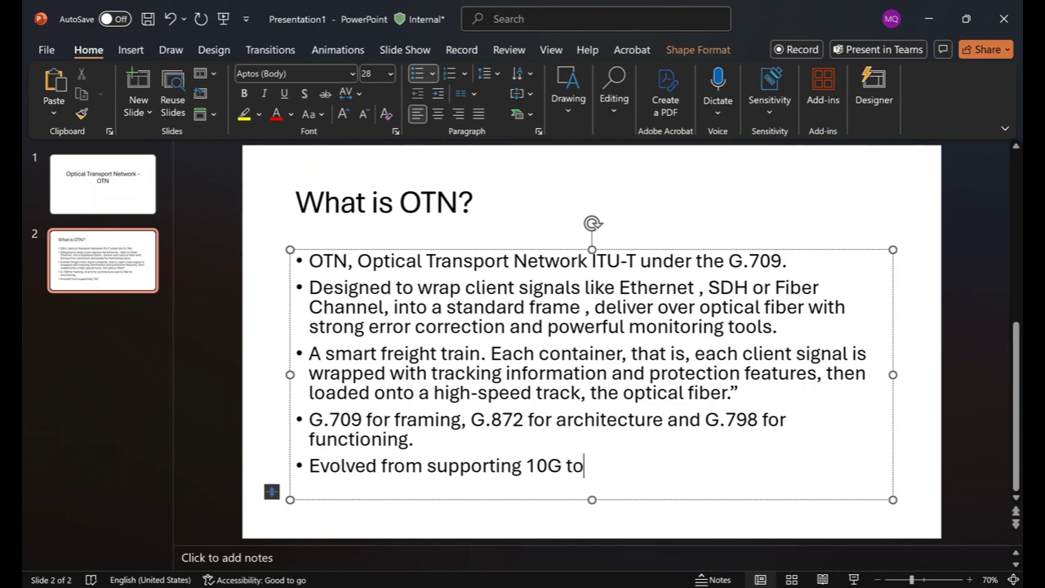
text(carrying)
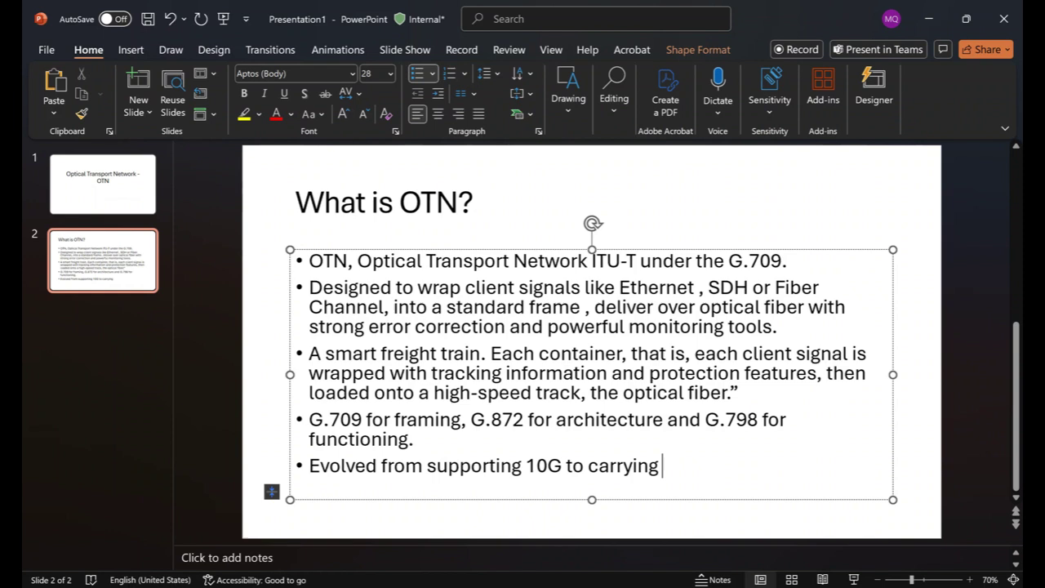
text( 100G, )
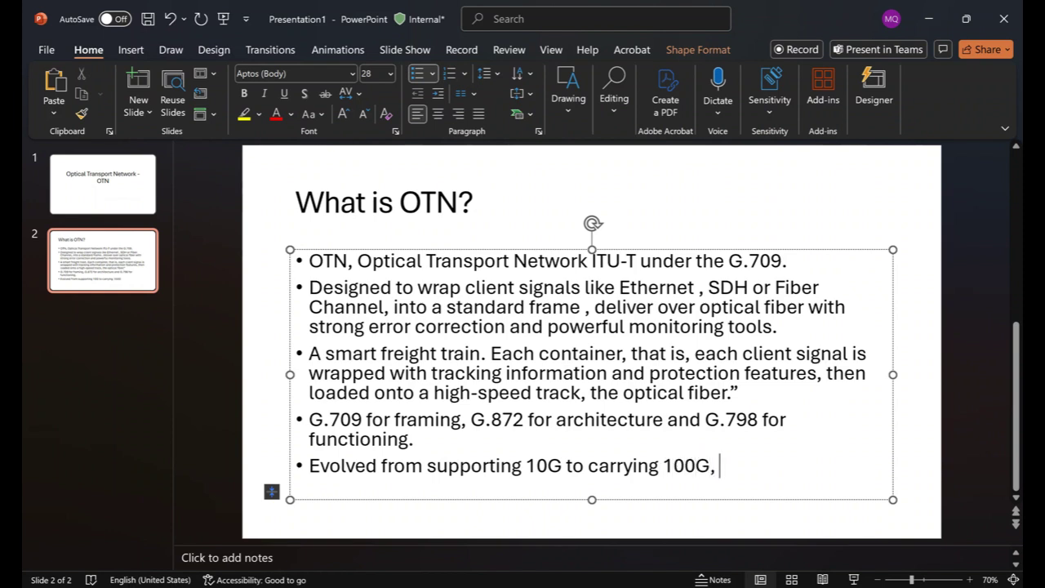
text(200G)
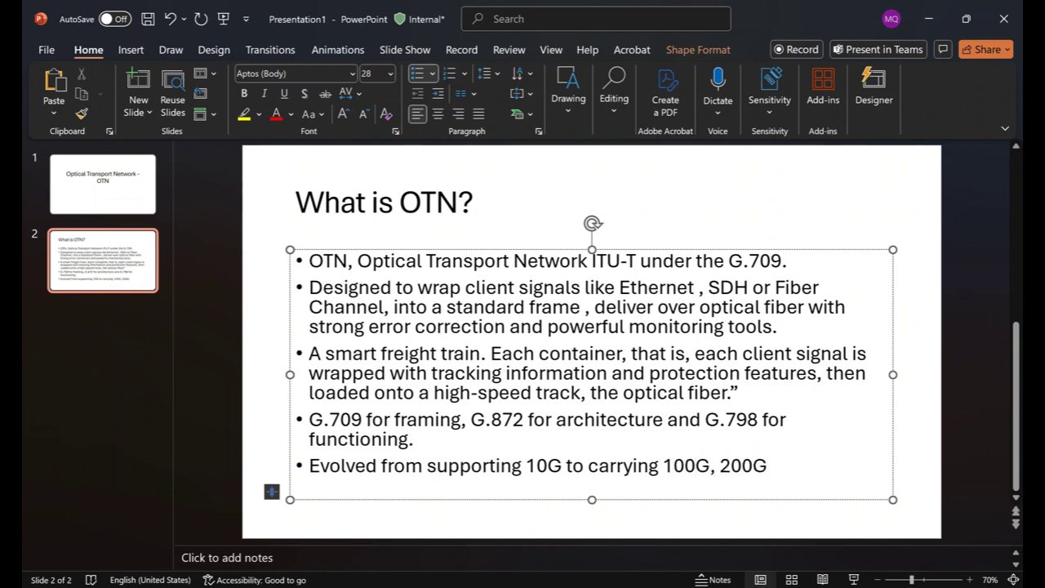
text( and even 4)
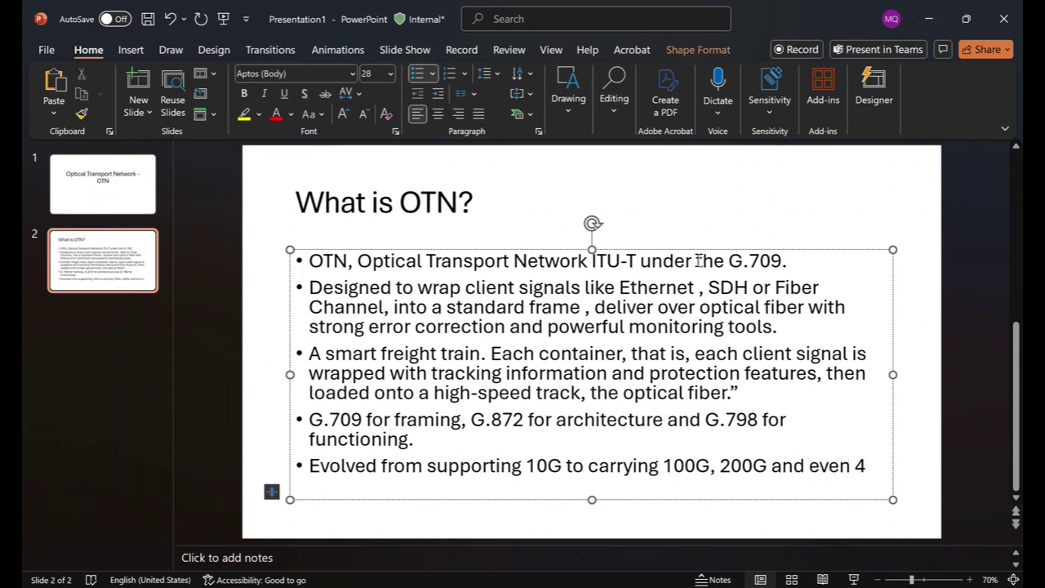
text(00)
text(G )
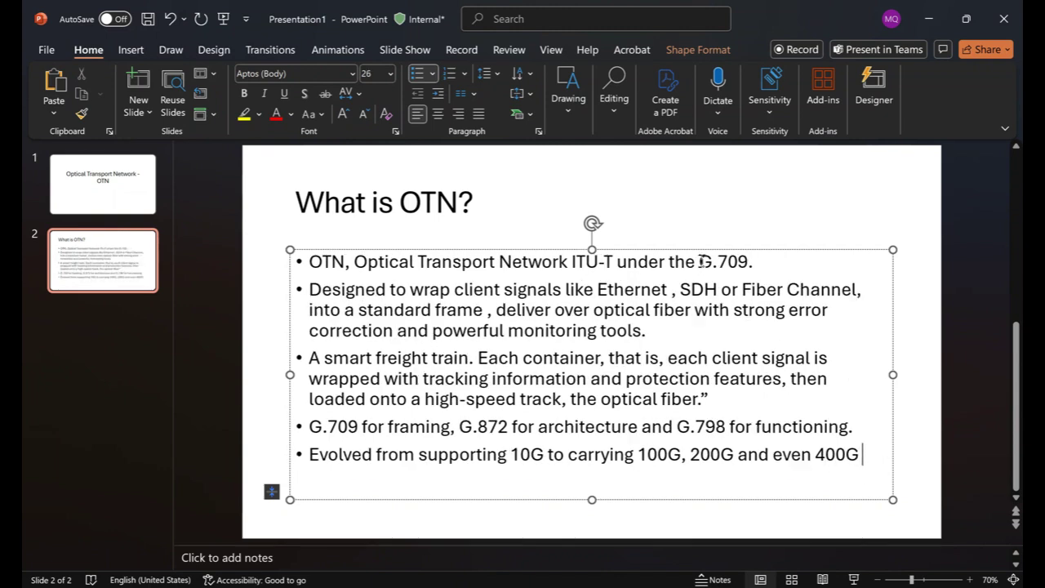
text(coherent )
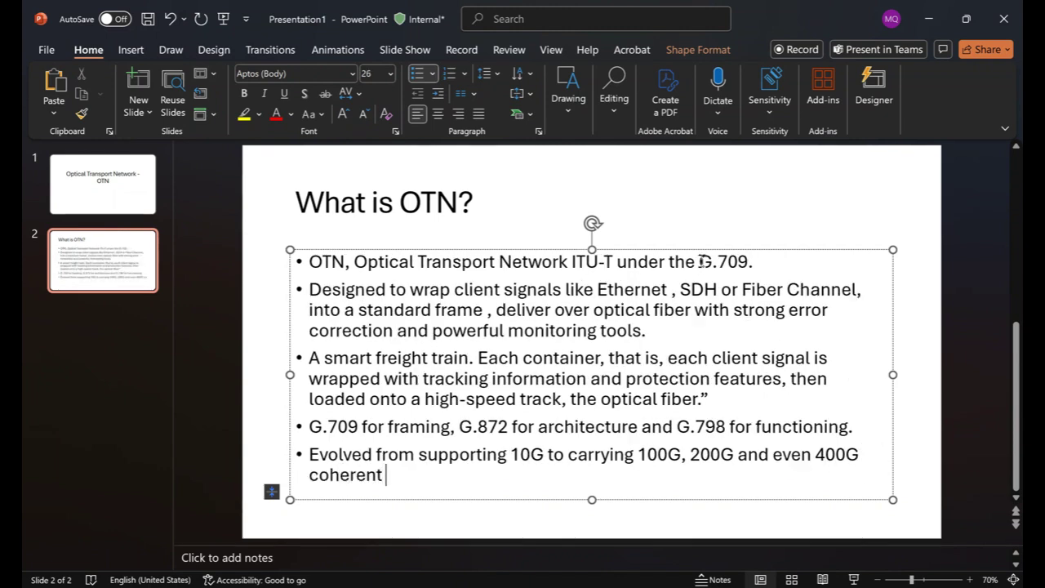
text(signals.)
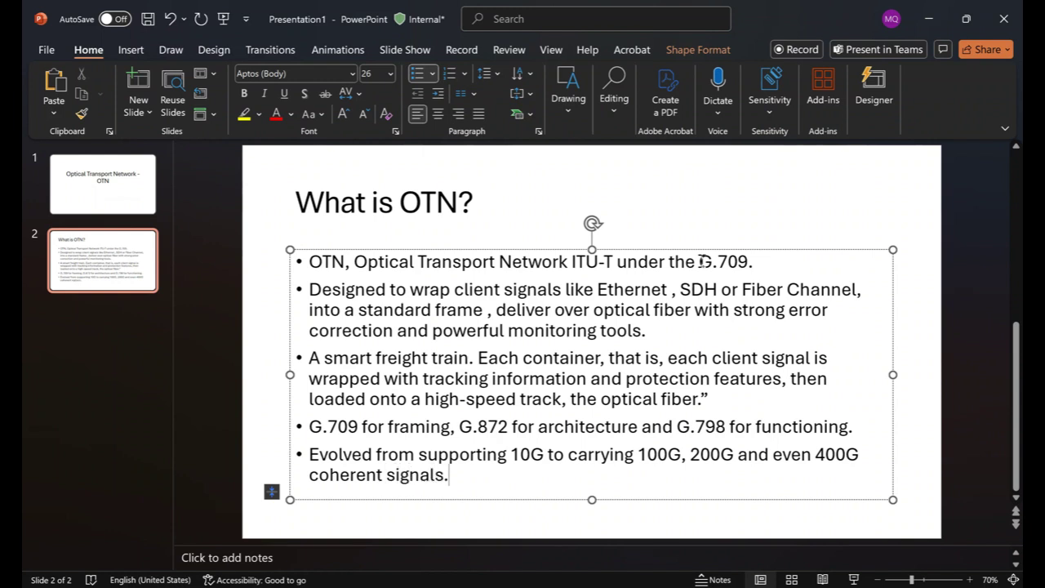
key(Return)
Write the bullet 'ODFflex-flexible container adjusts to the client's exact bandwidth needs.'
text(ODFf)
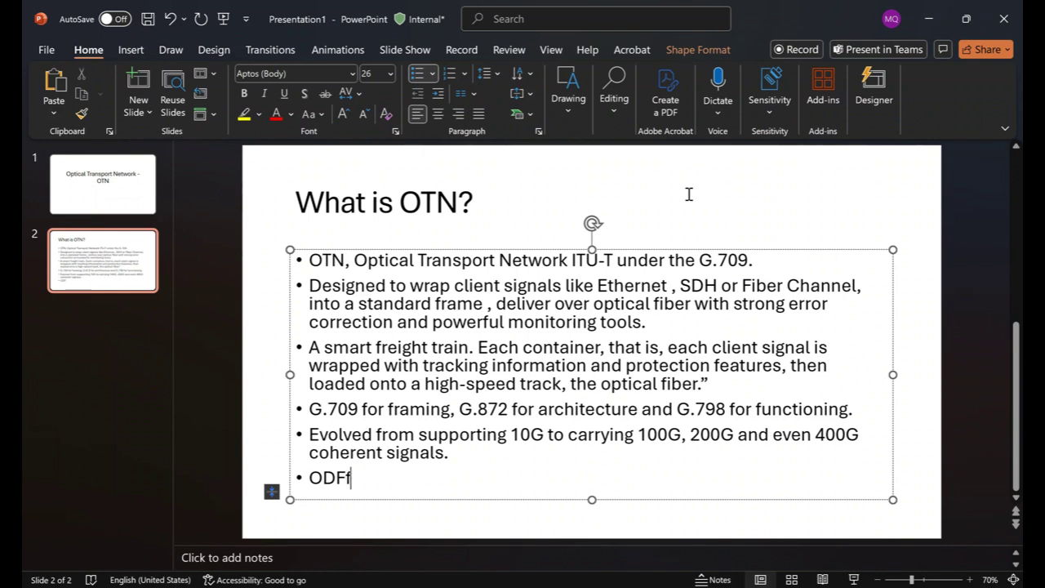
text(lex)
text(-flex)
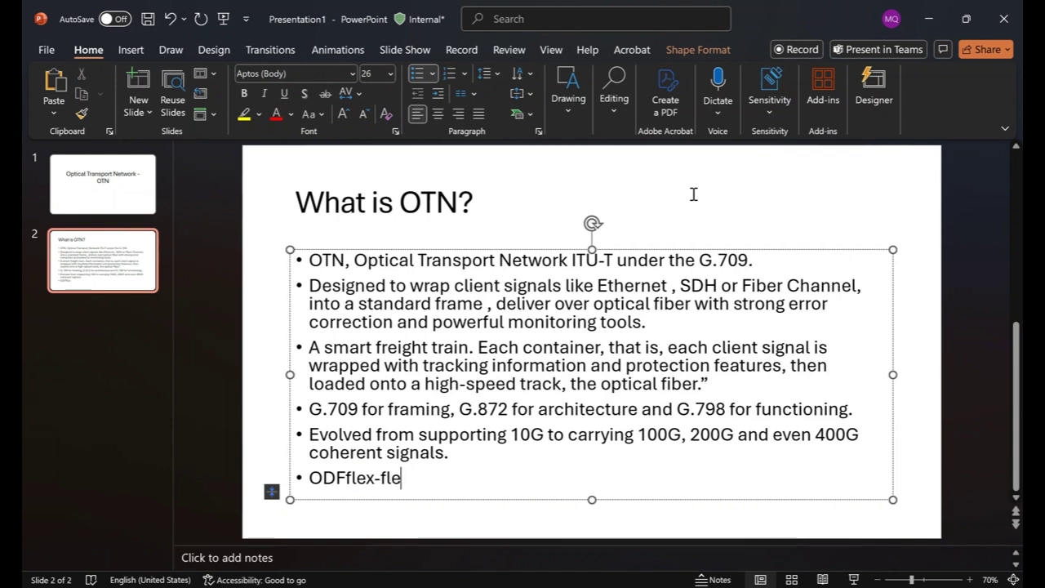
text(ible container)
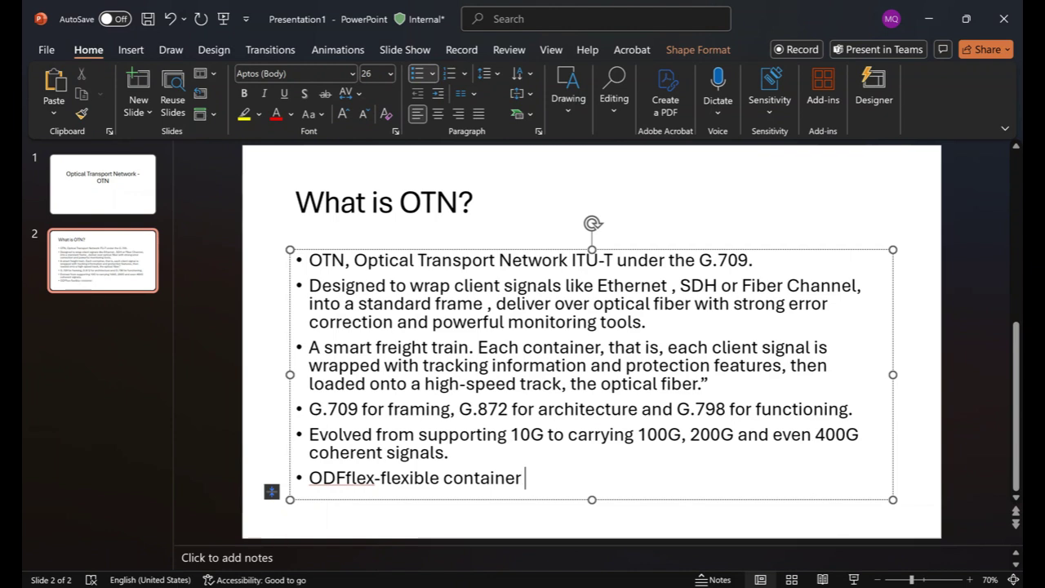
text( adjusts )
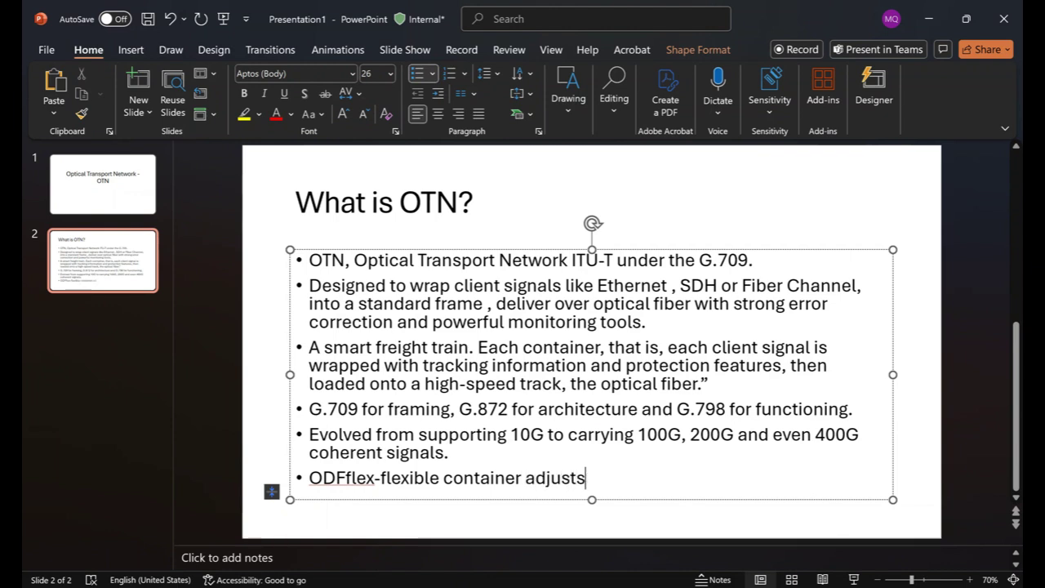
text(to the )
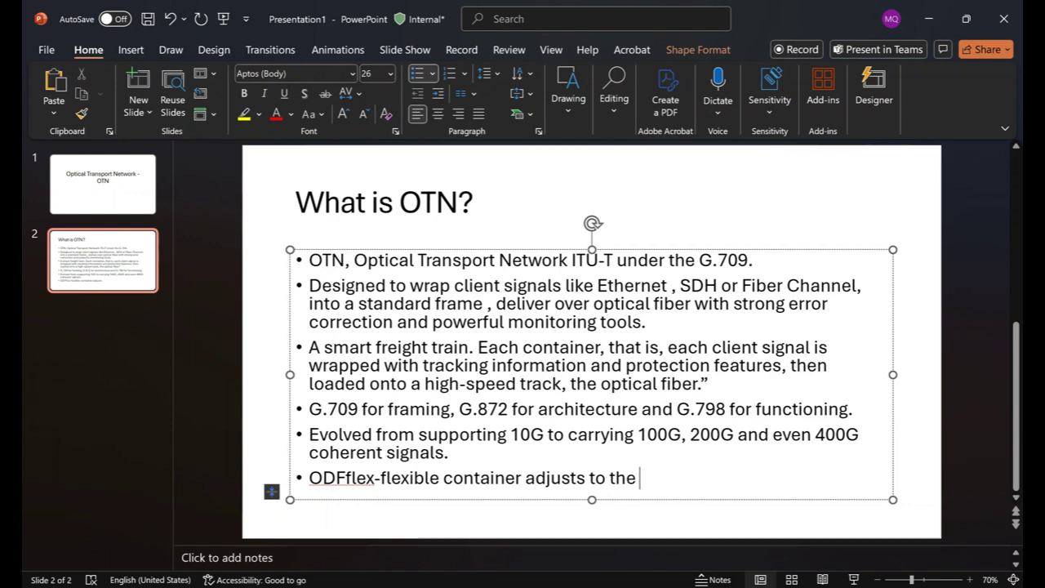
text(client)
text('s)
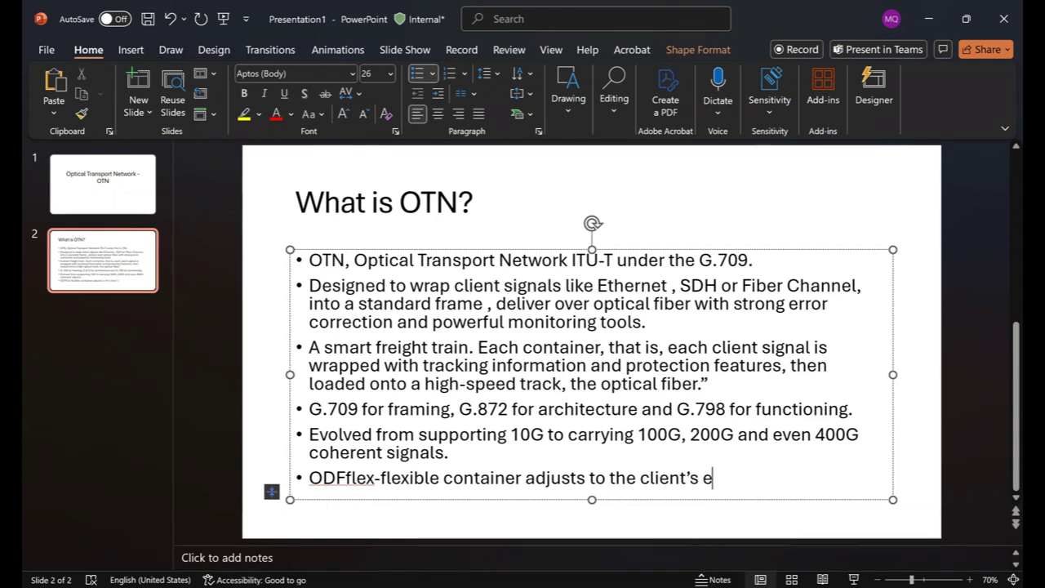
text(xact )
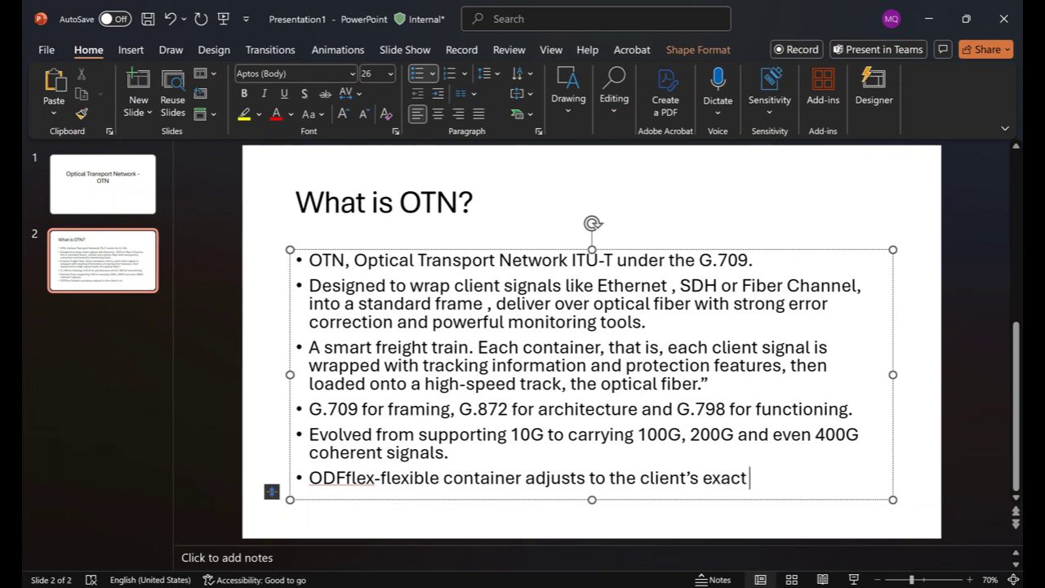
text(bandwid)
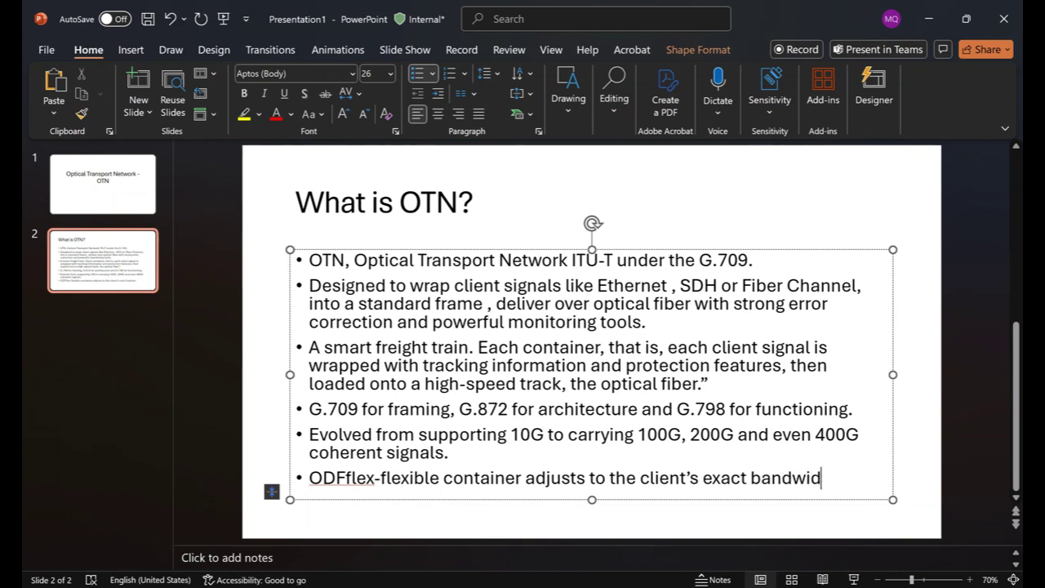
text(th needs.)
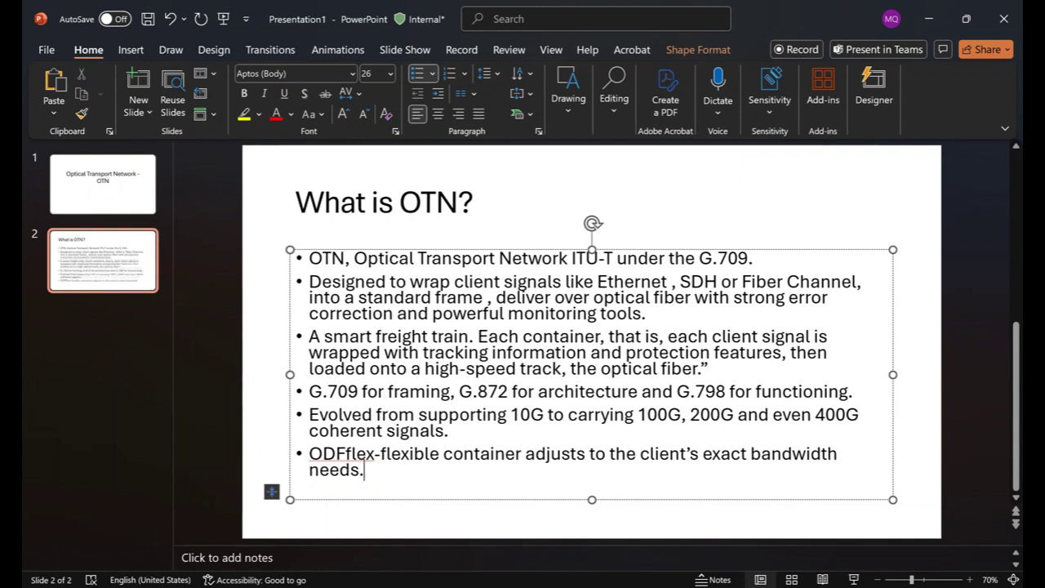
Insert a new slide after slide 2 and title it 'OTN Architecture'
click(92, 320)
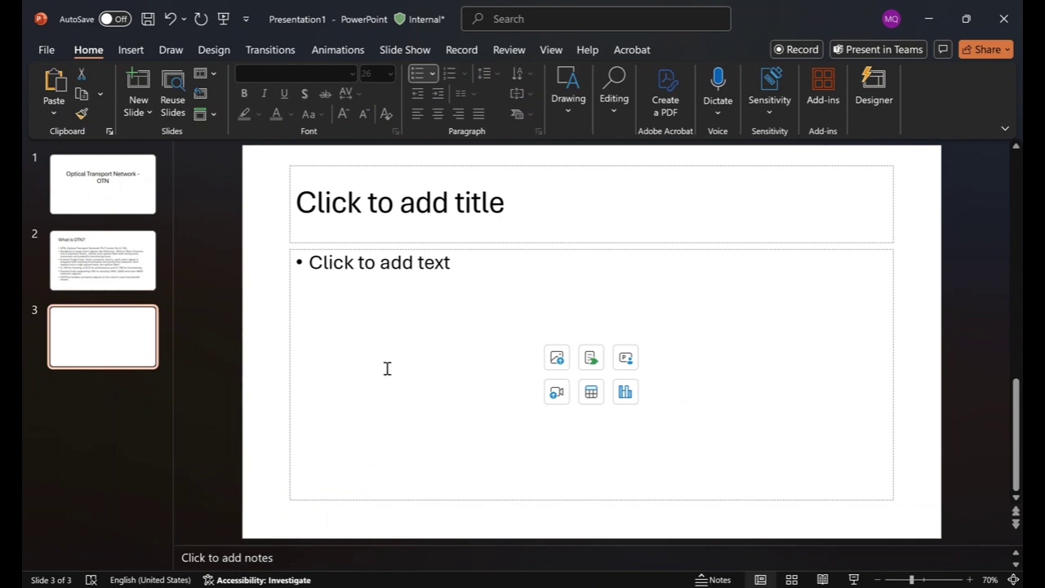
click(438, 228)
text(OT)
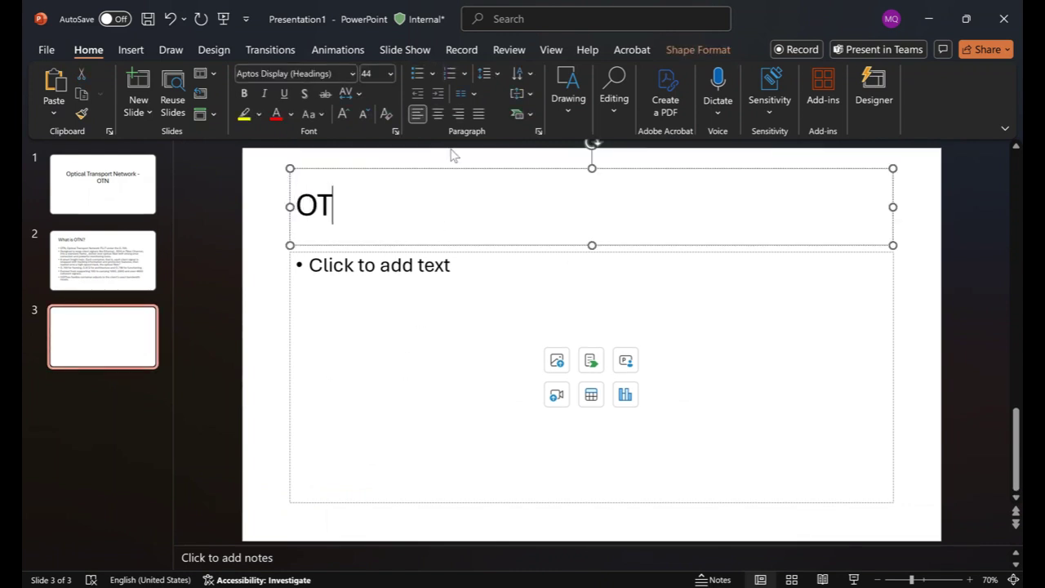
text(N Archi)
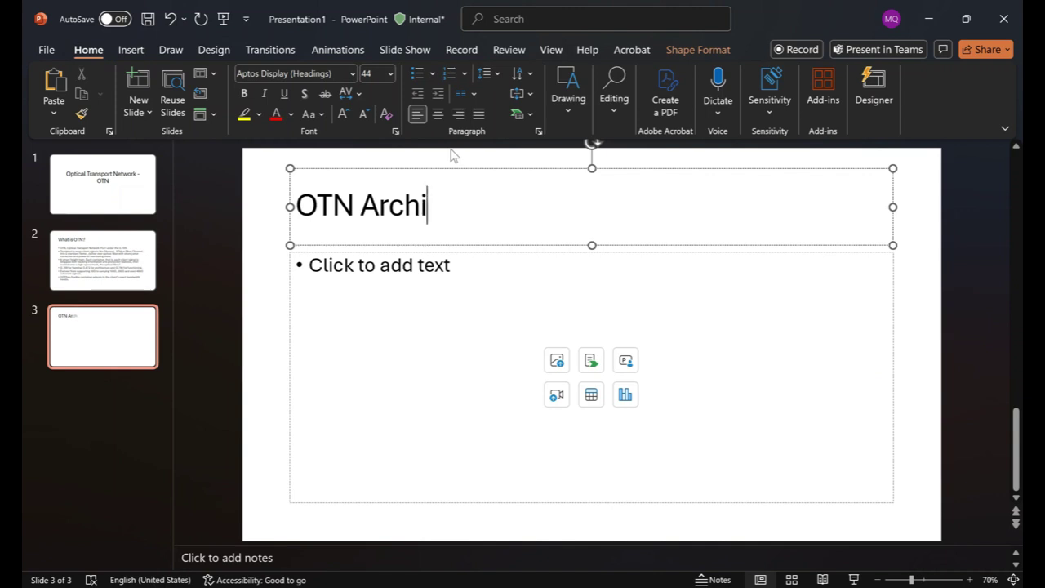
text(tecture)
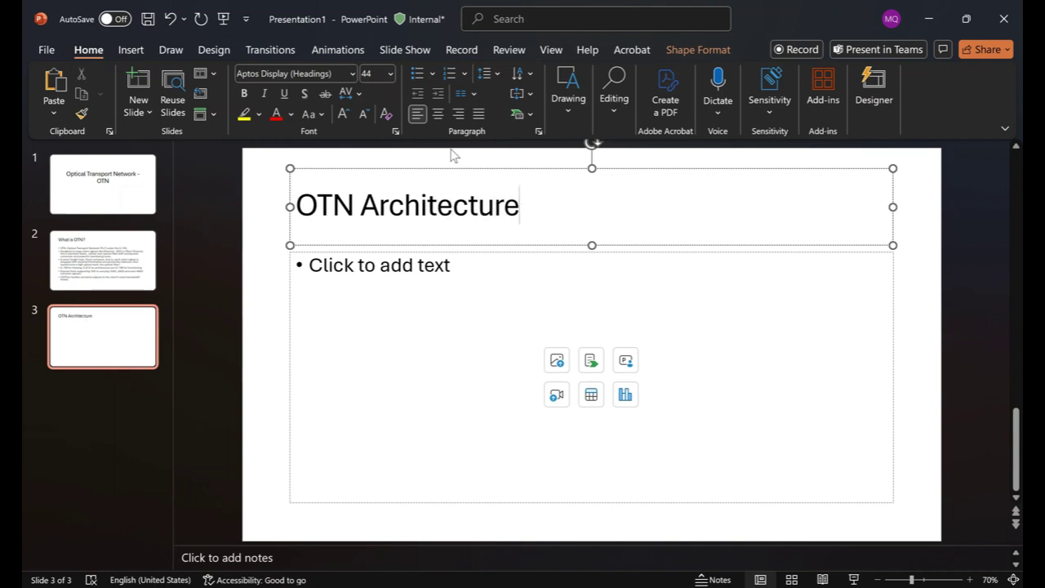
click(415, 285)
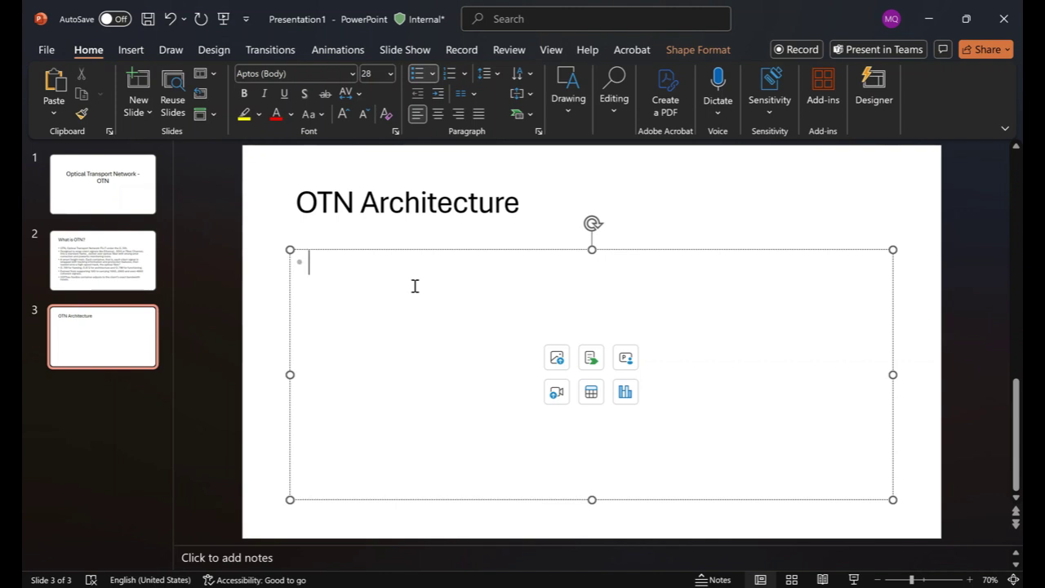
Write the bullet 'Client Layer – Ethernet, SDH or Fiber Channel.' and begin a second one
text(C)
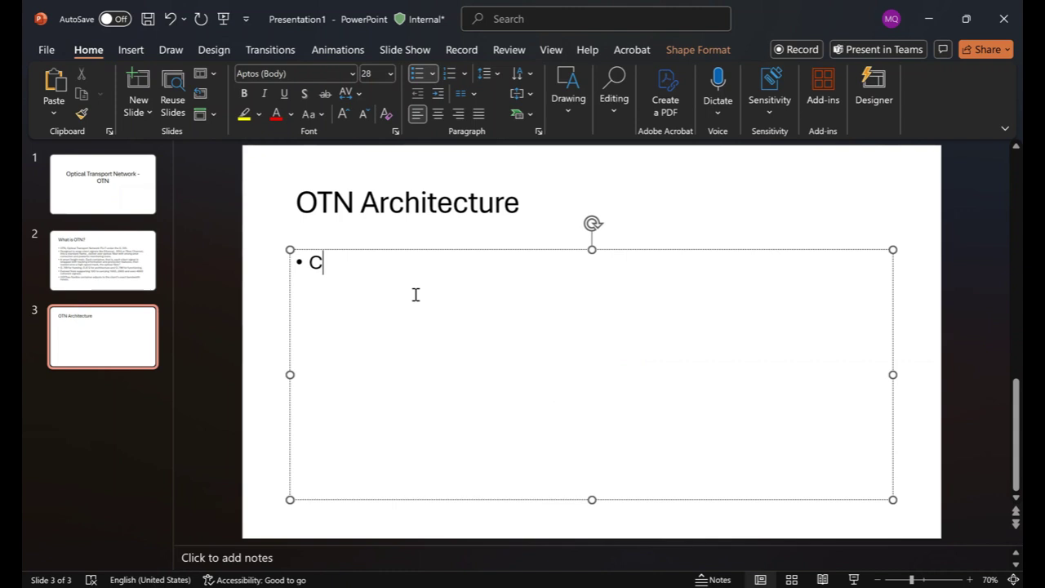
text(lient Layer)
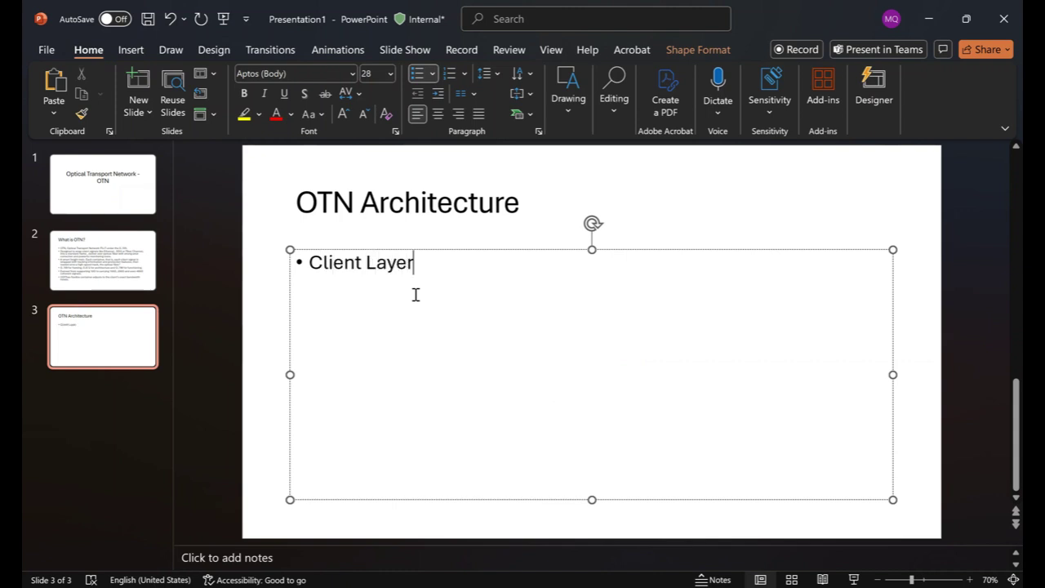
text( --)
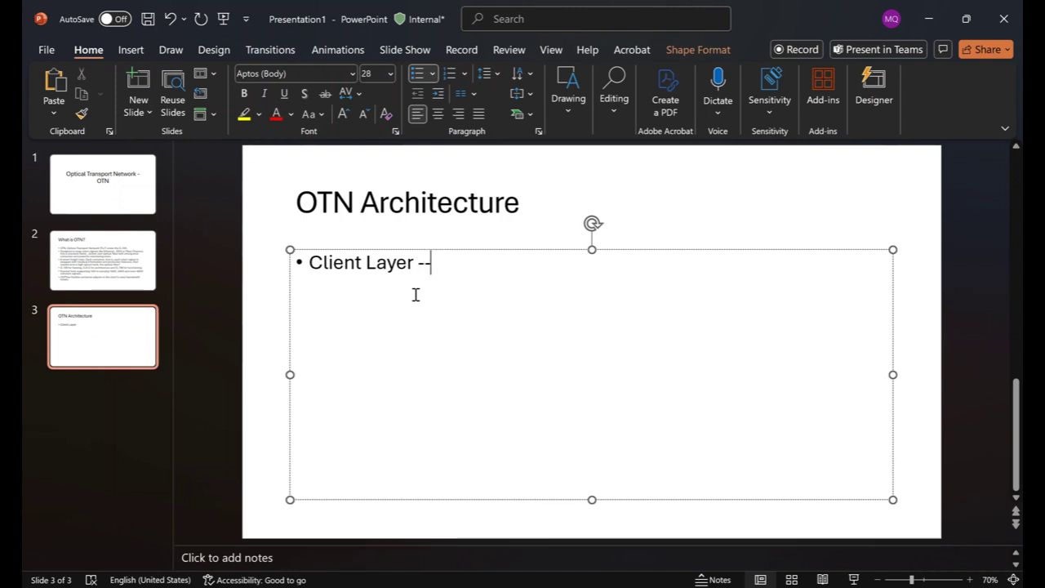
text( Ether)
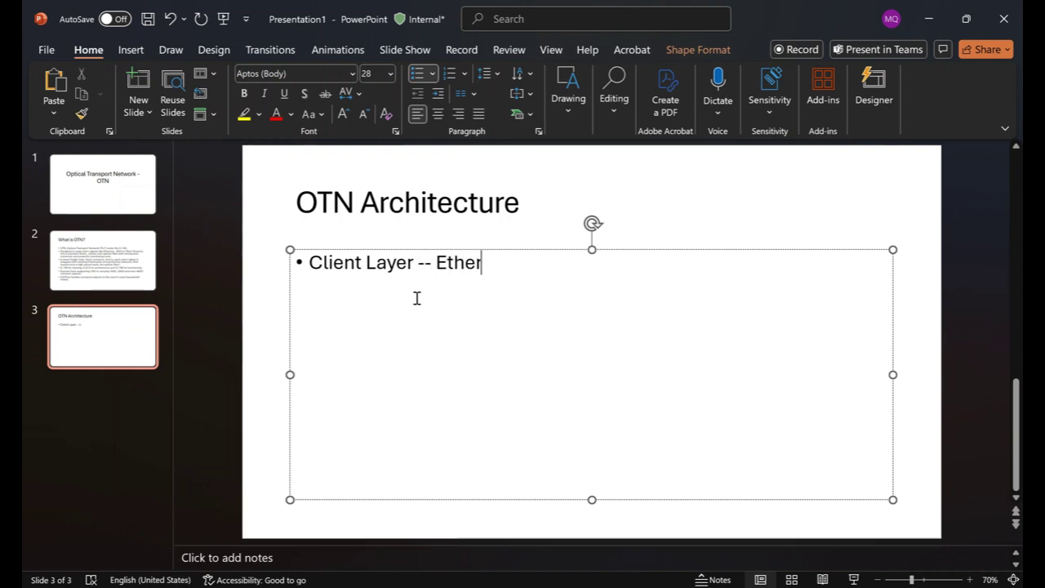
text(net, S)
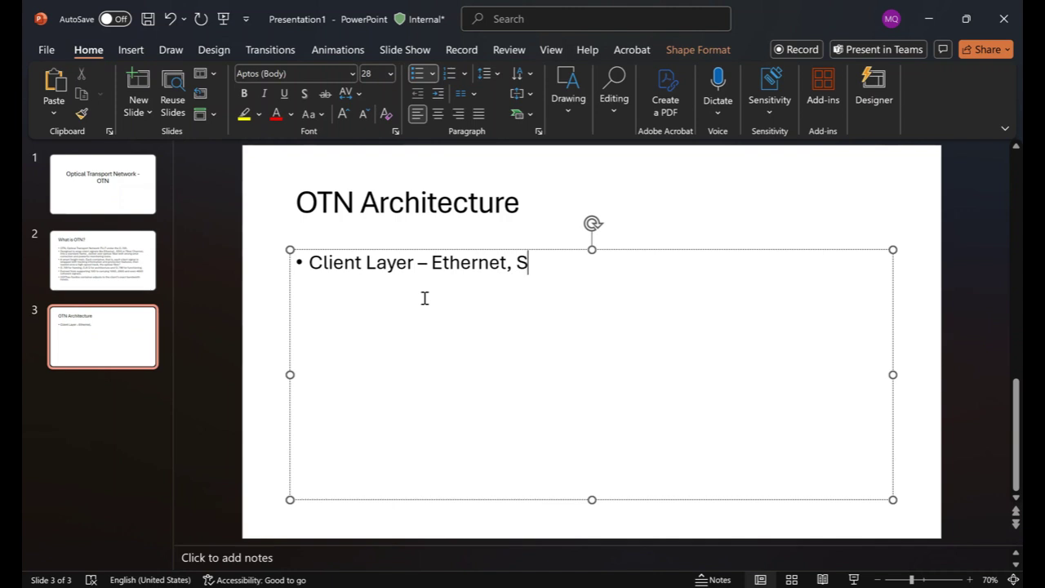
text(DH or Fiber Ch)
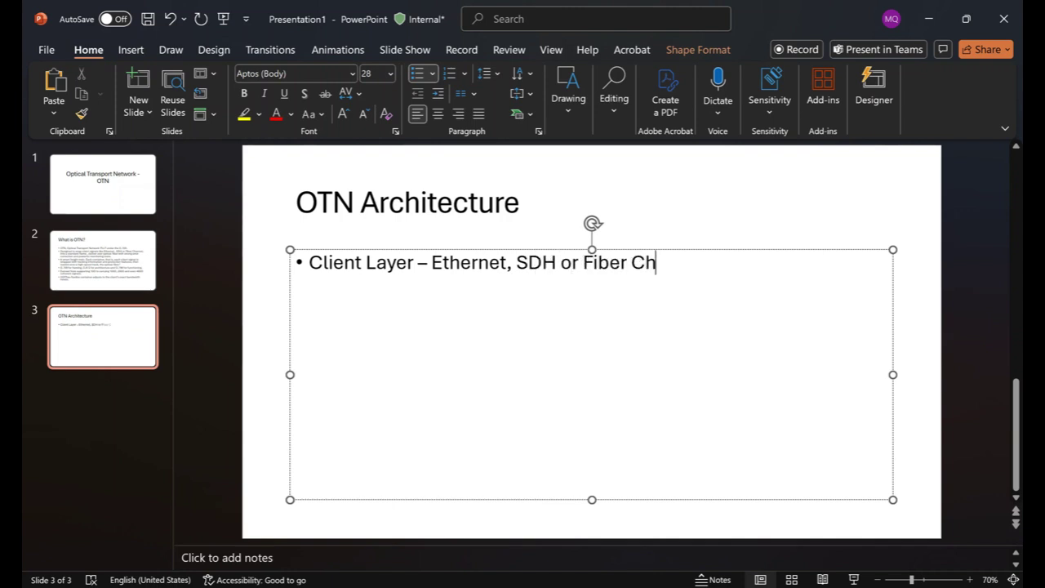
text(annel.)
key(Return)
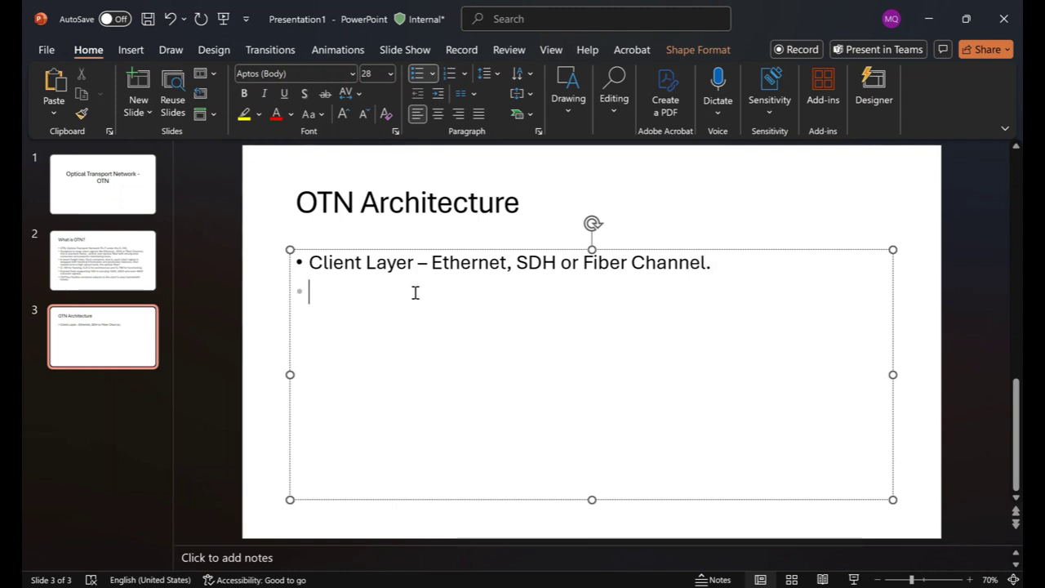
Write the OTN Layer bullet: client signal into ODUk, add overhead and FEC, form the OTUk frame
text(OTN Laye)
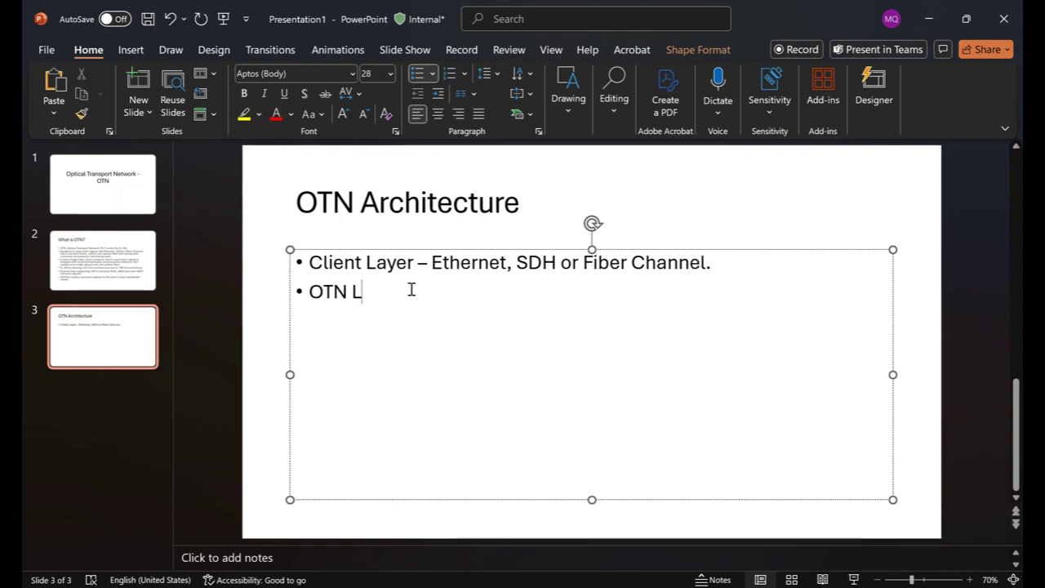
key(BackSpace)
text(yer --)
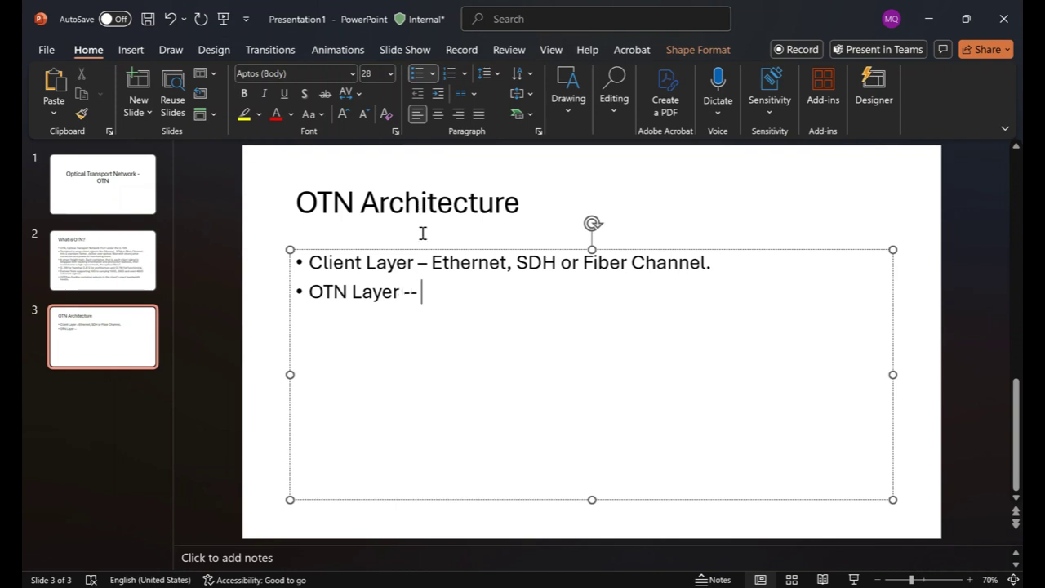
text( W)
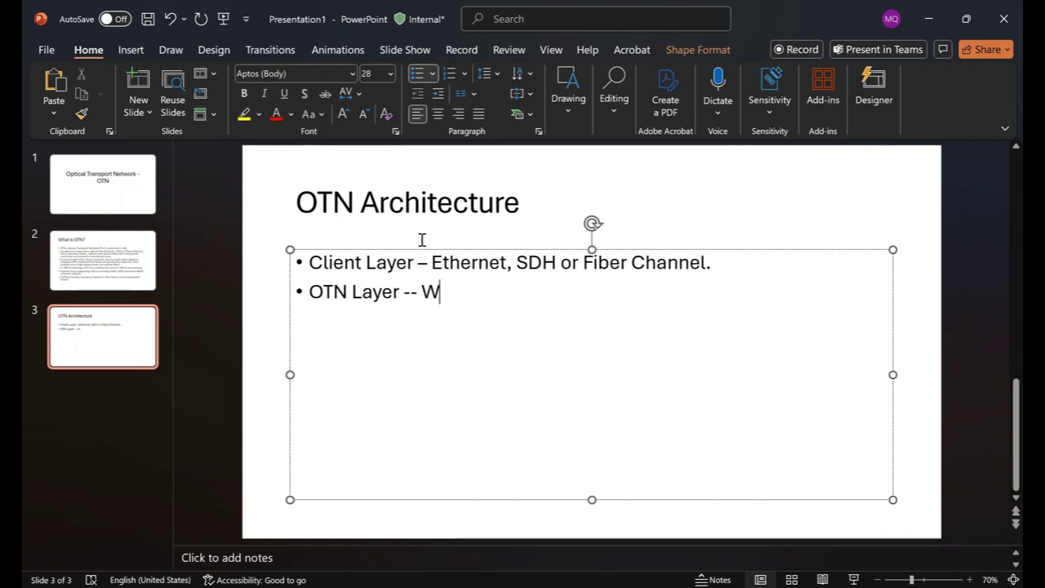
text(rappi)
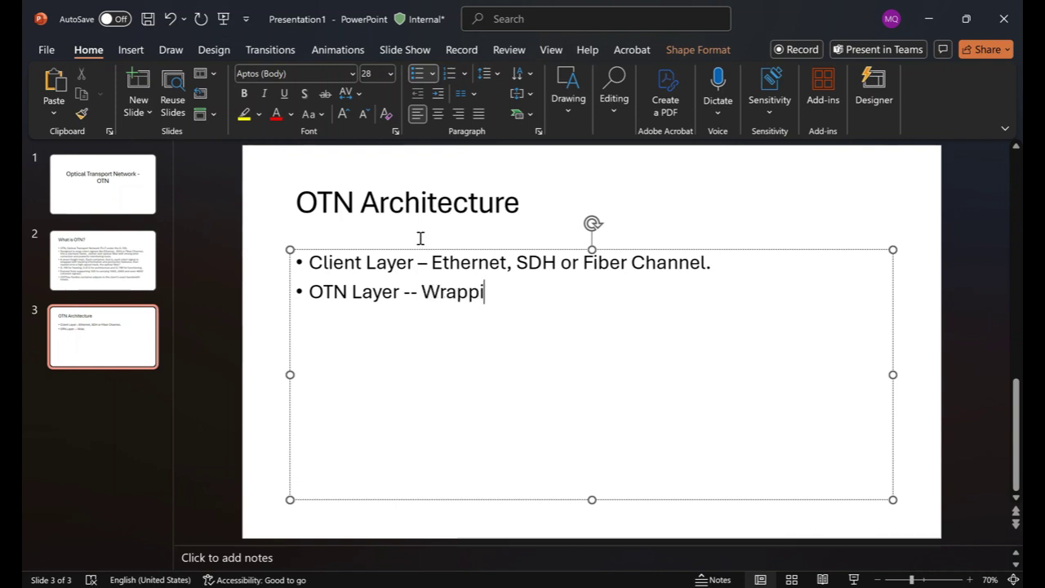
text(ng of client signal)
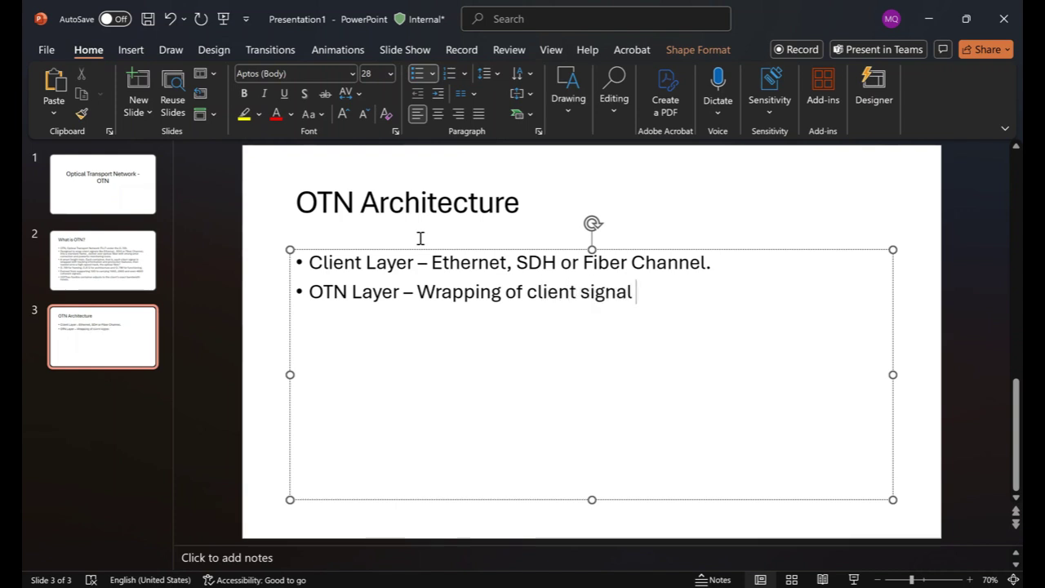
text( into ODU)
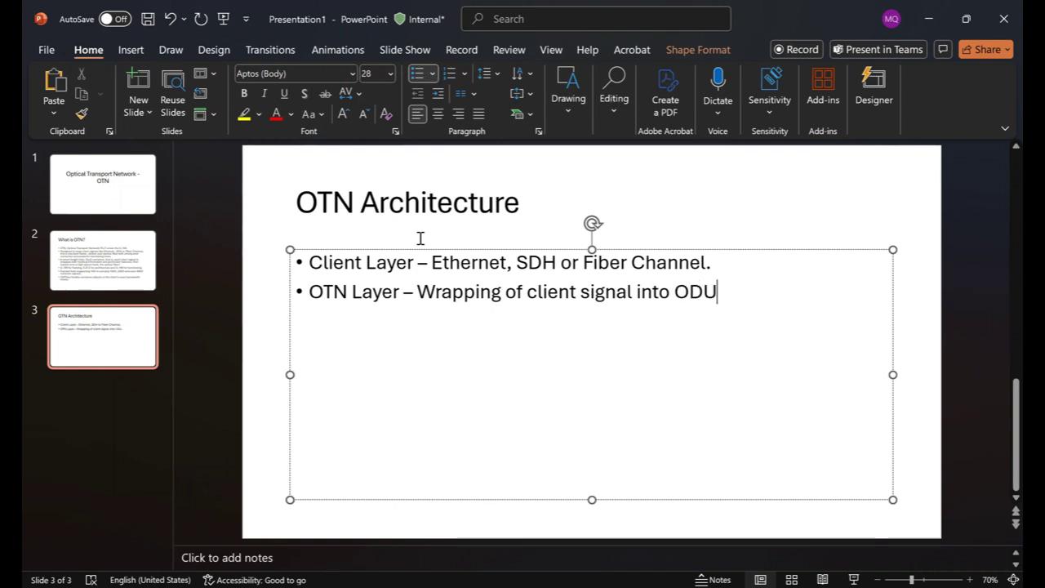
text(k, add ov)
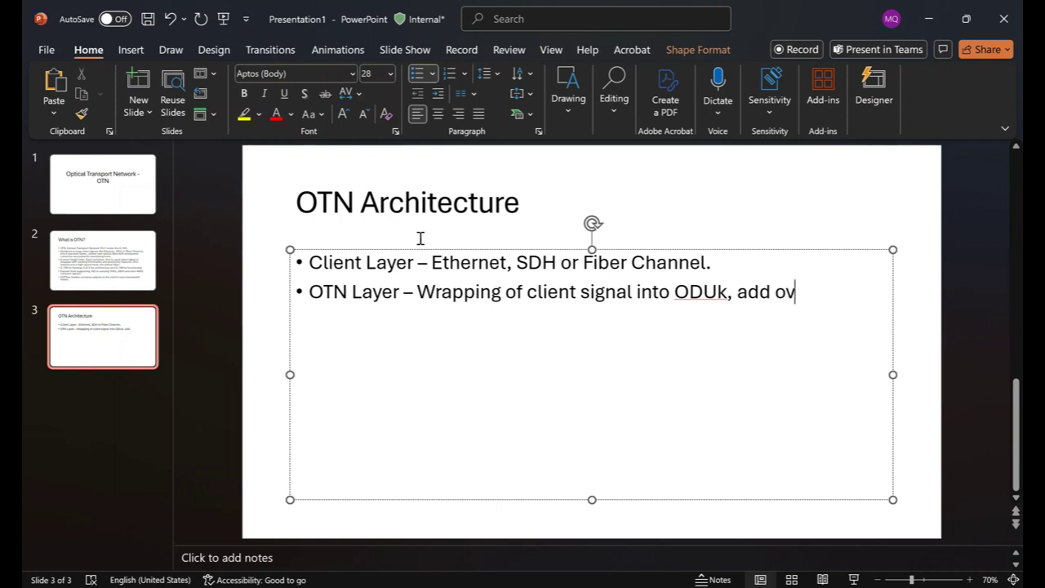
text(erhead, )
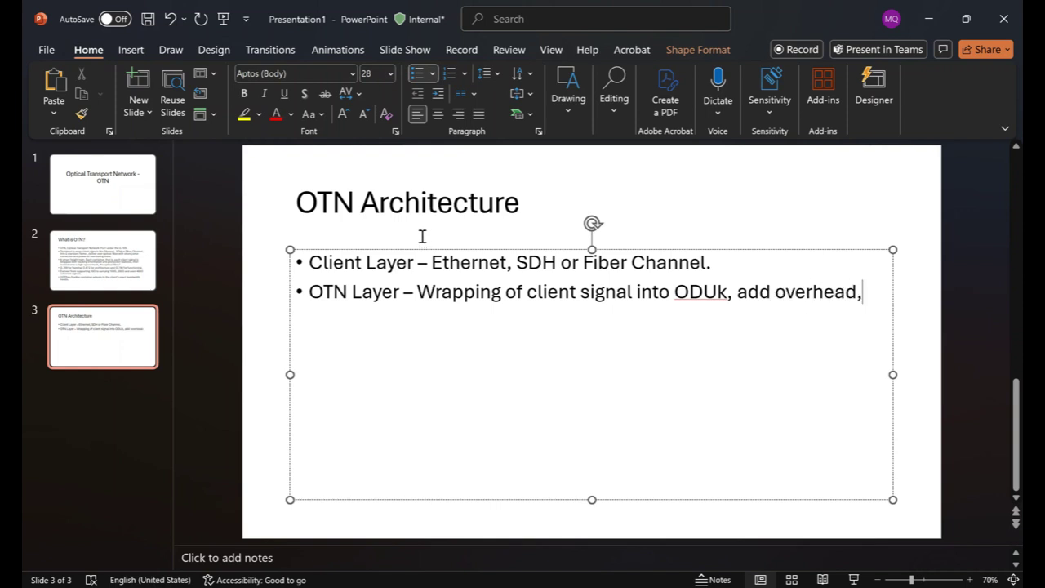
text(FEC and fo)
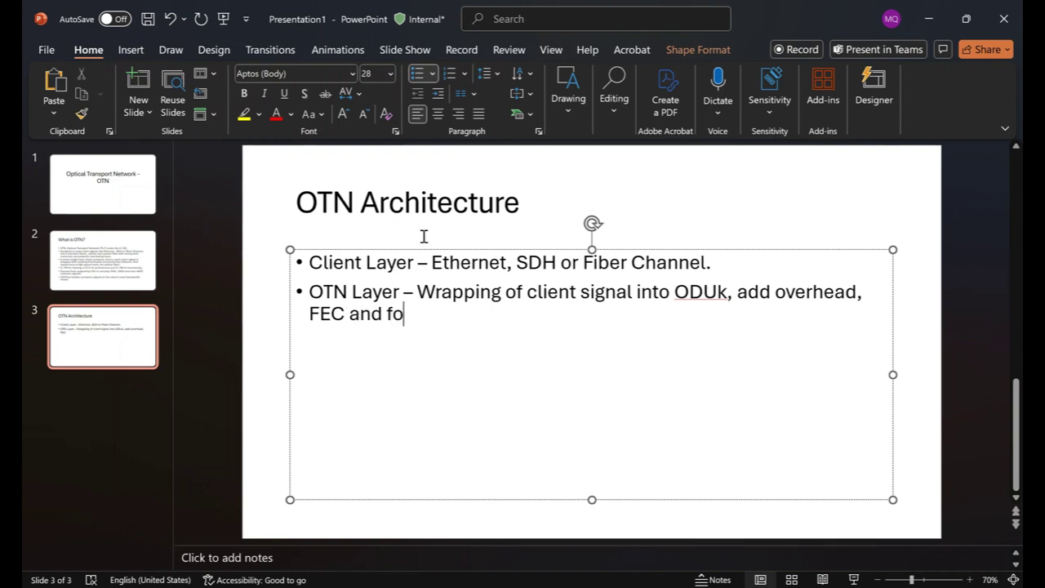
text(rm the com)
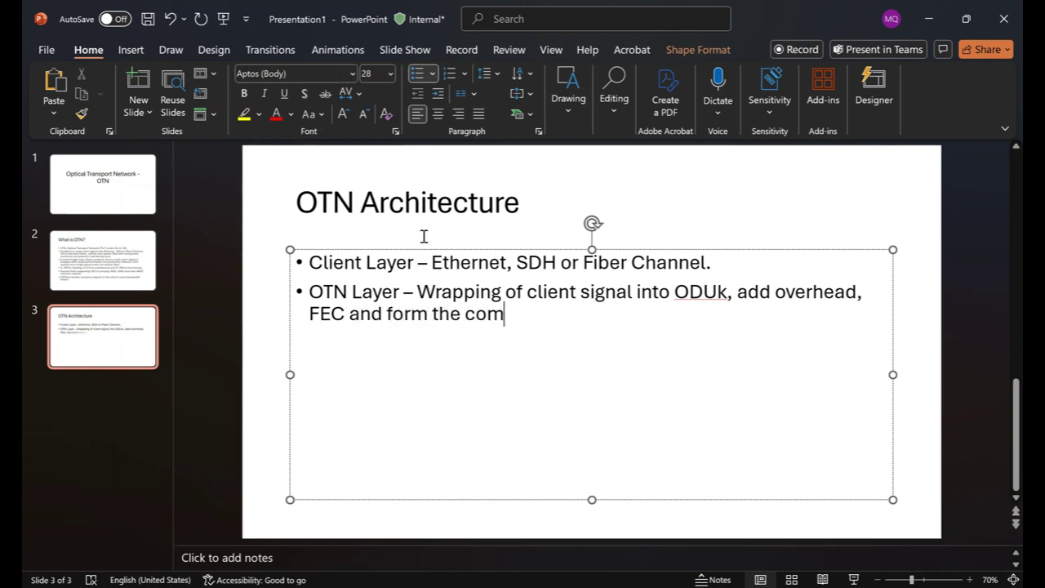
text(plete )
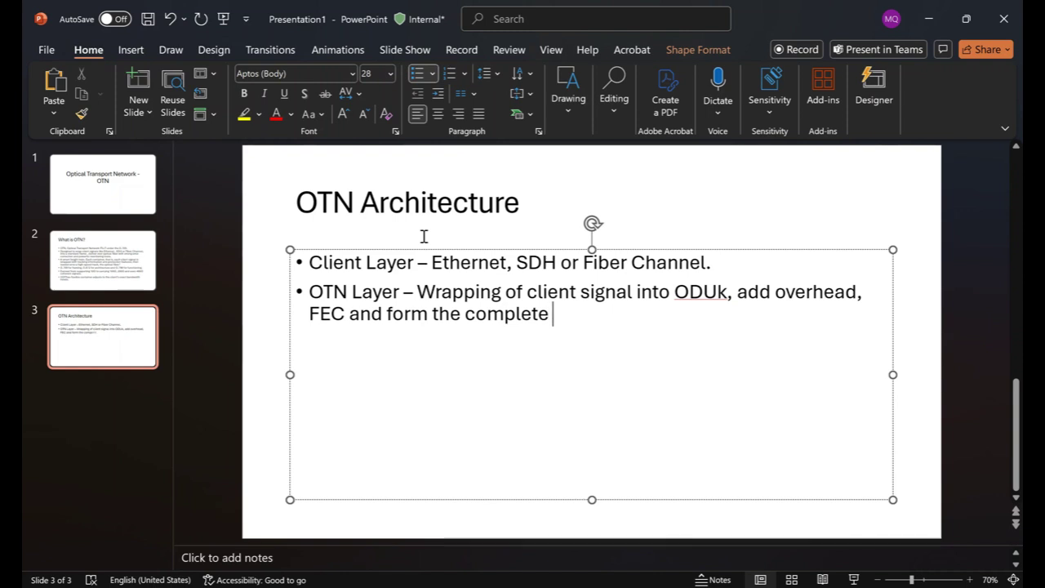
text(OD)
key(BackSpace)
key(BackSpace)
text(OTUk frm)
key(BackSpace)
text(ame.)
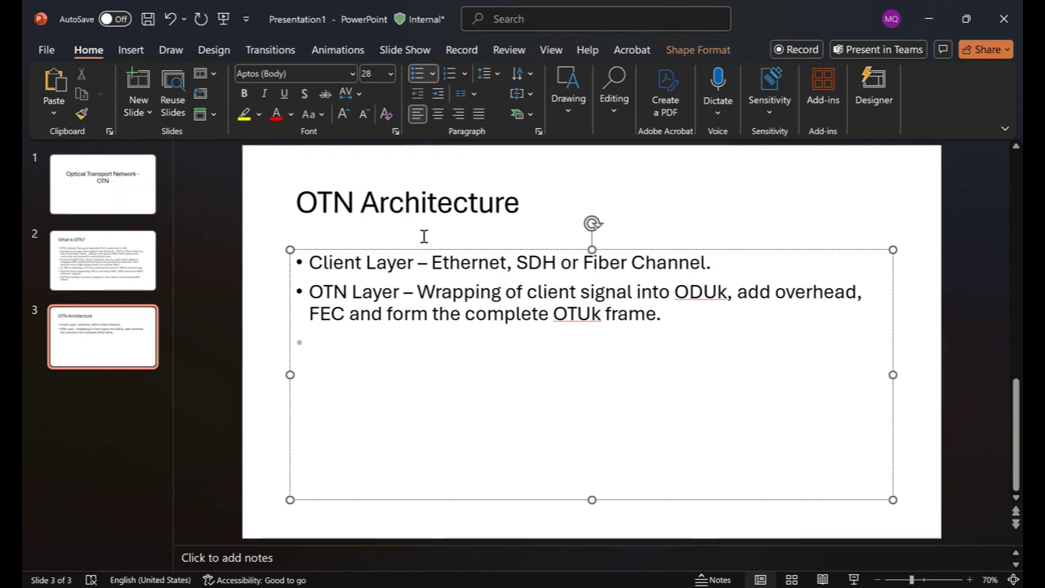
text(Optical)
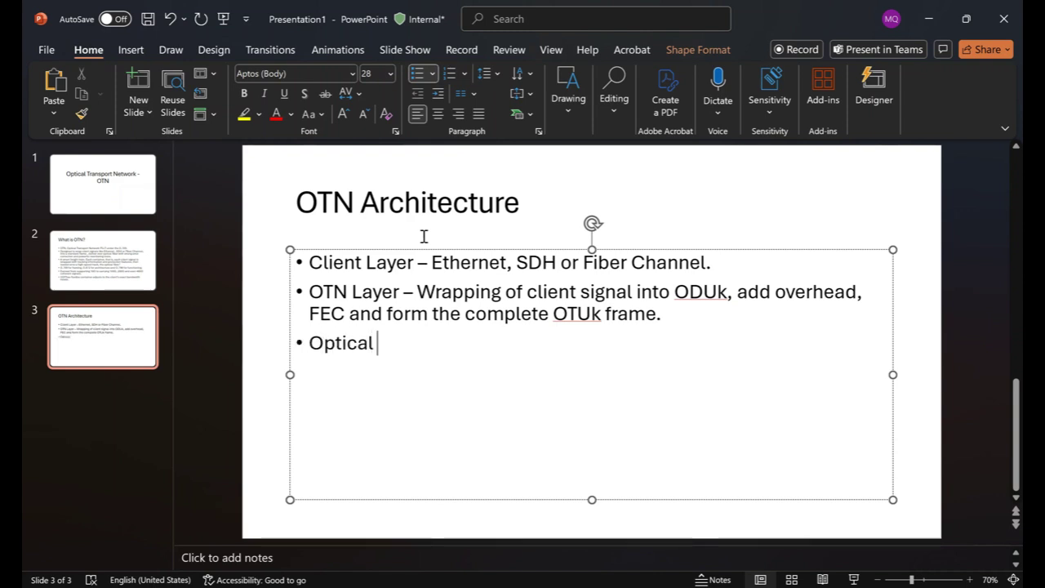
text( Channel)
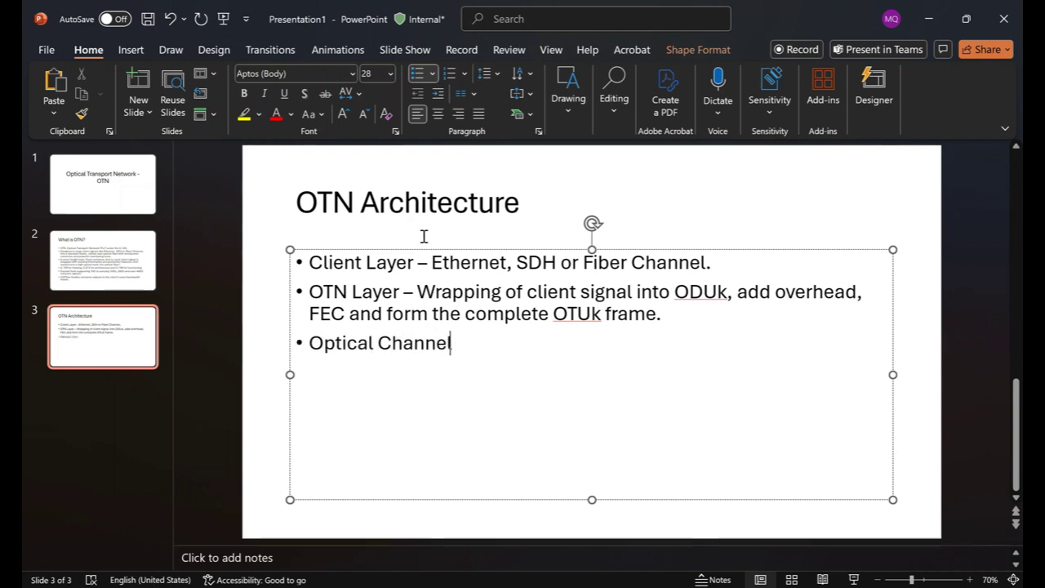
text( Layer)
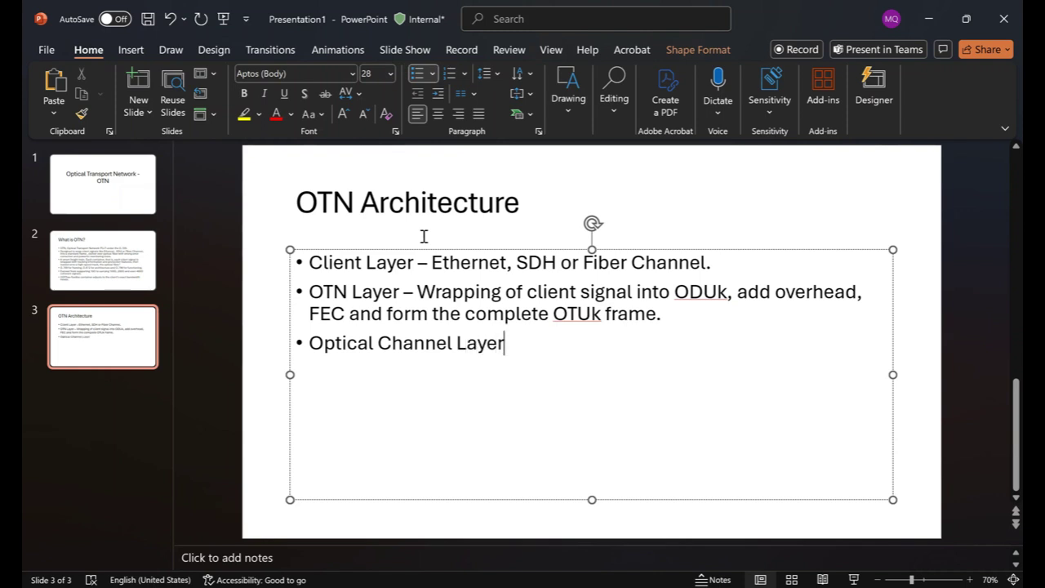
text( -- s)
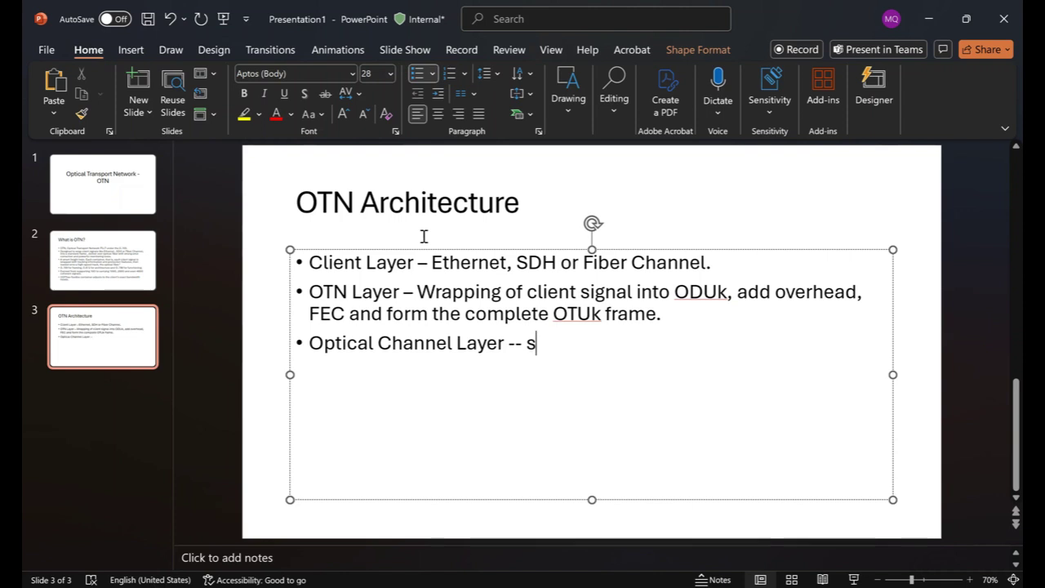
text(ignal is mou)
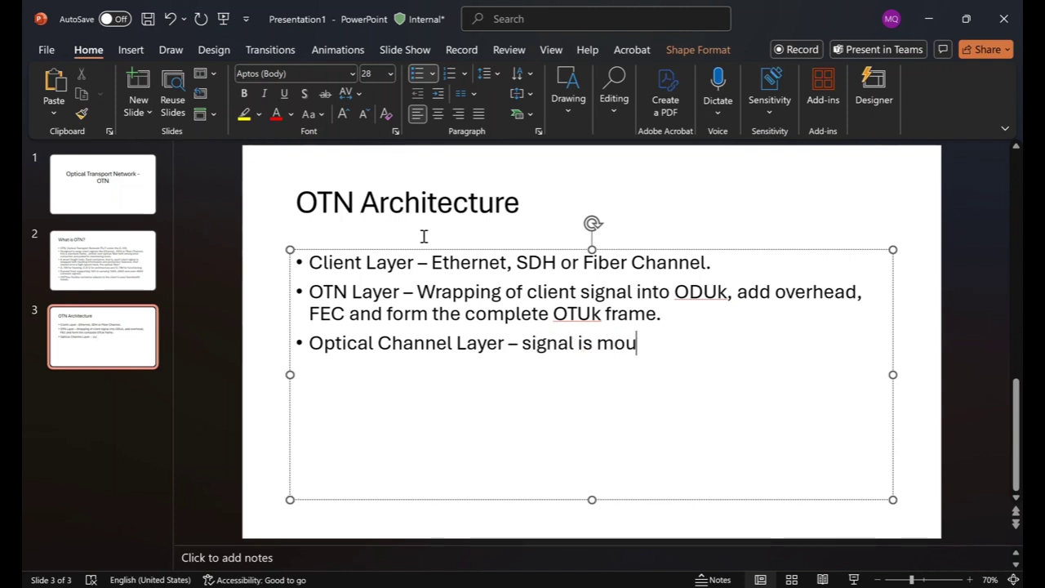
Finish the third bullet so it reads 'Optical Channel Layer – signal is modulated onto a wavelength and carried over fiber.'
key(BackSpace)
text(dulat)
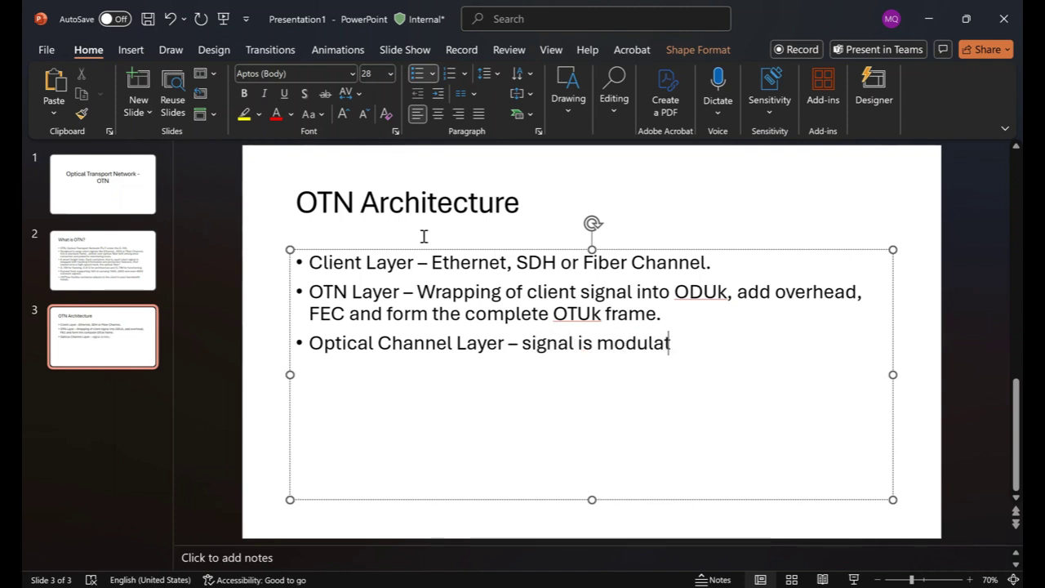
text(ed o)
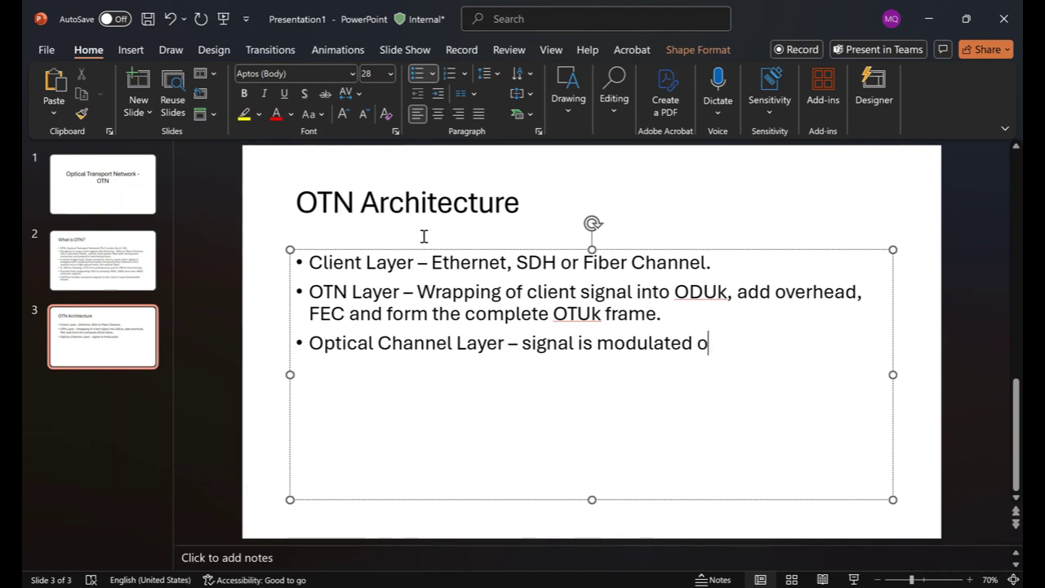
text(nto awa)
key(BackSpace)
key(BackSpace)
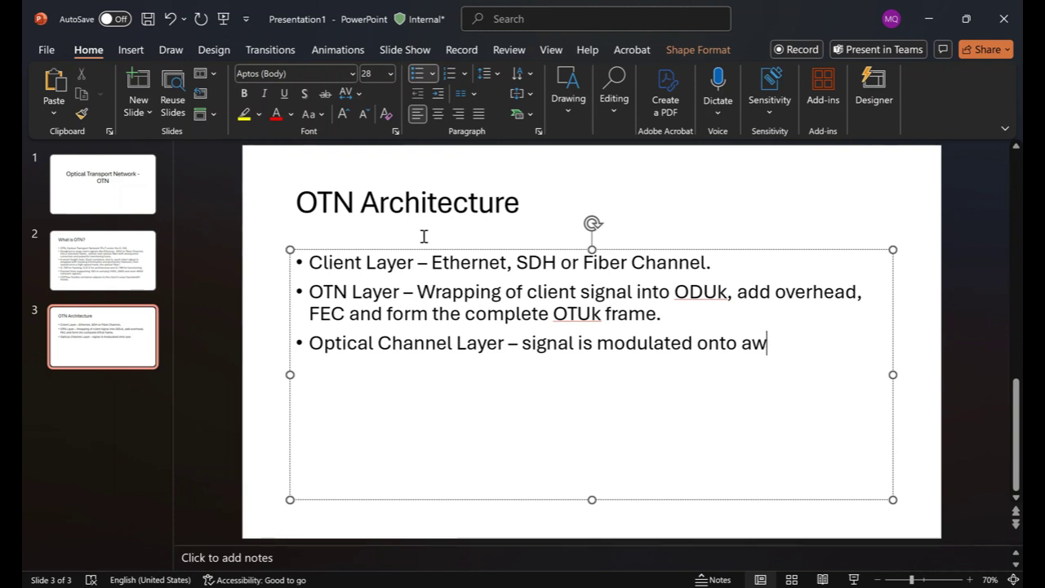
text(wavelengt)
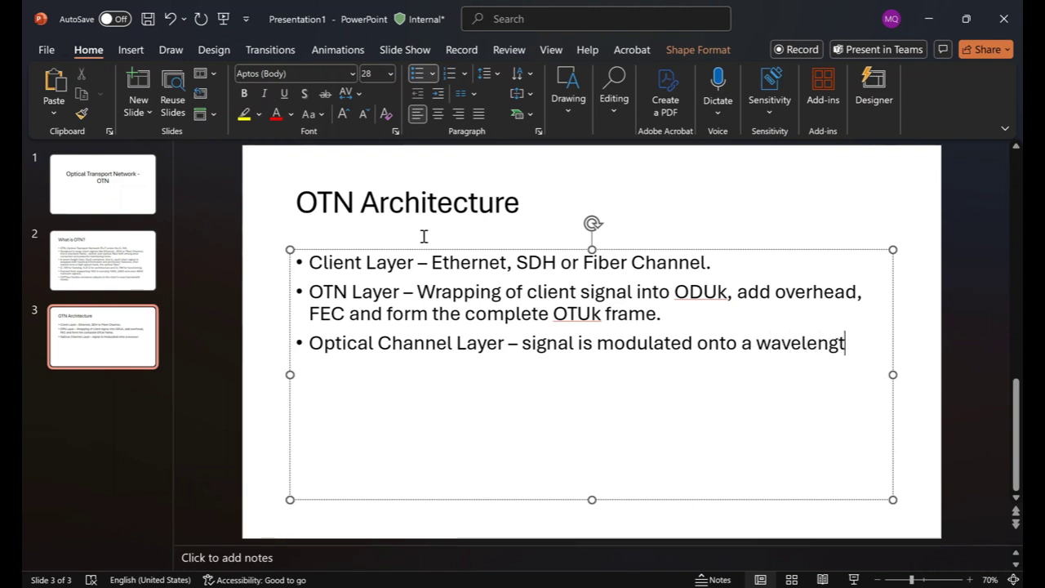
text(h and )
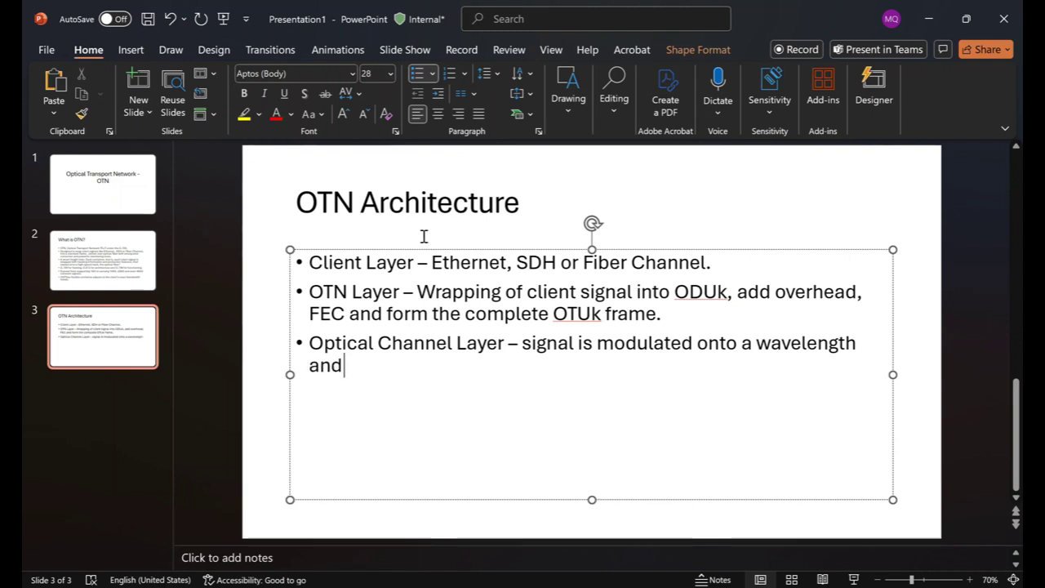
text(carried ov)
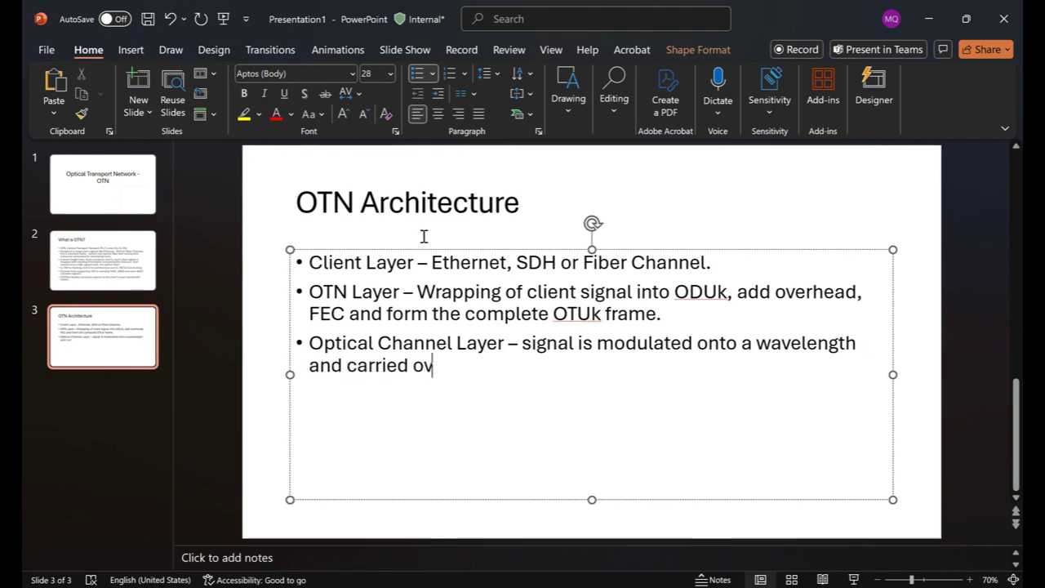
text(er f)
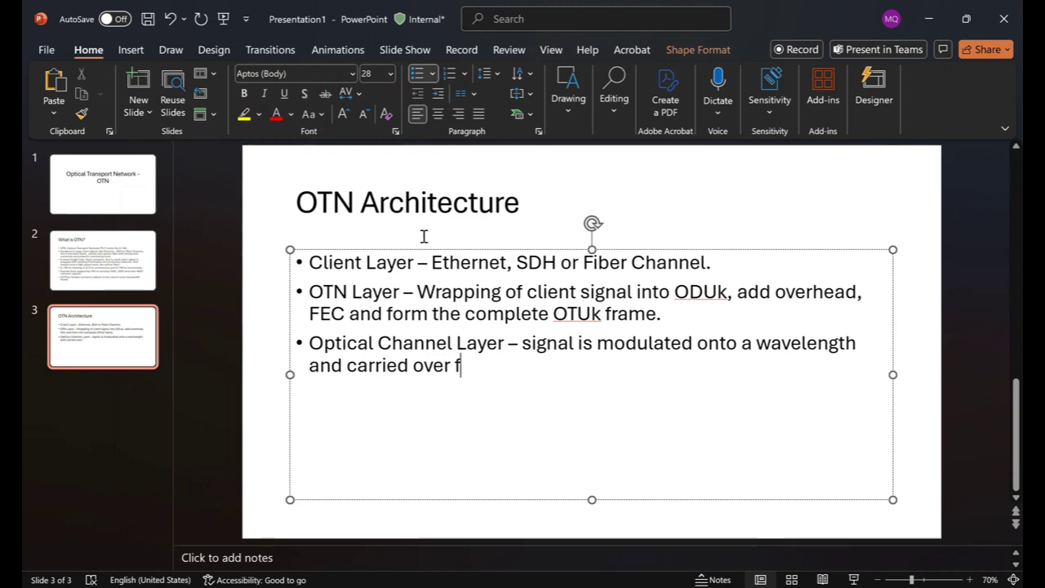
text(iber.)
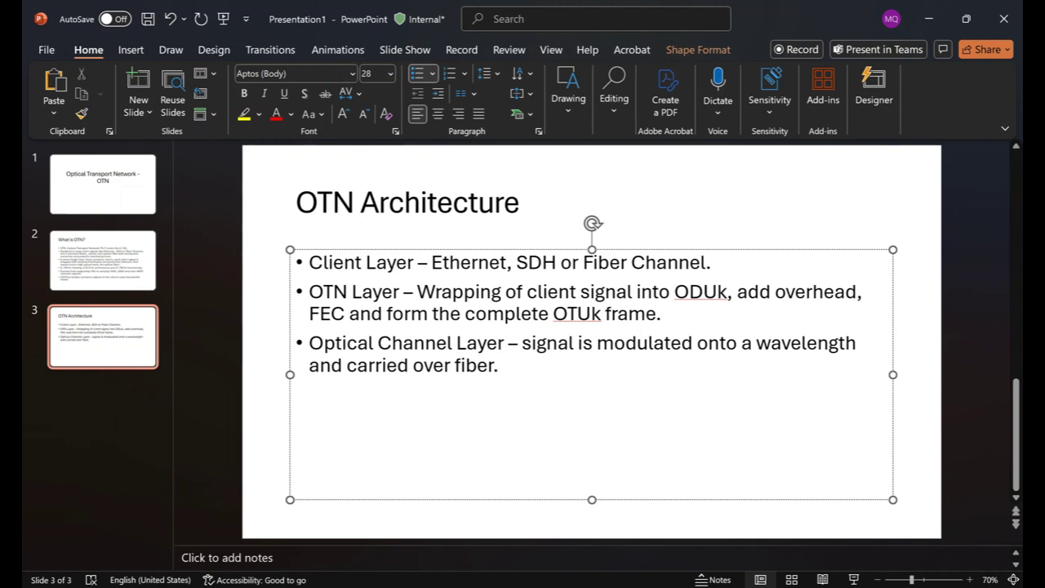
Insert a new slide after slide 3 and title it 'Components of OTN'
click(98, 380)
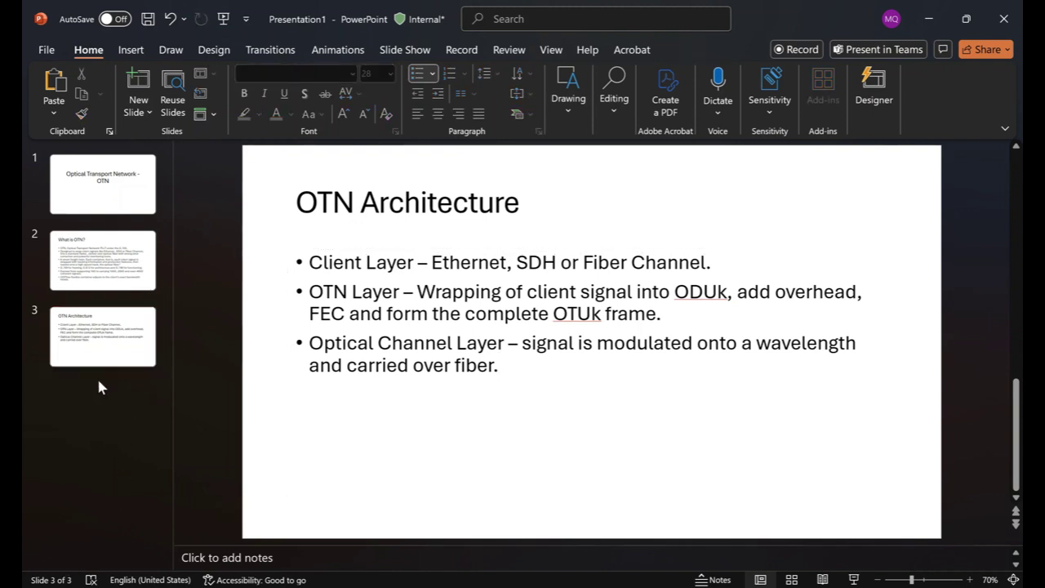
key(Return)
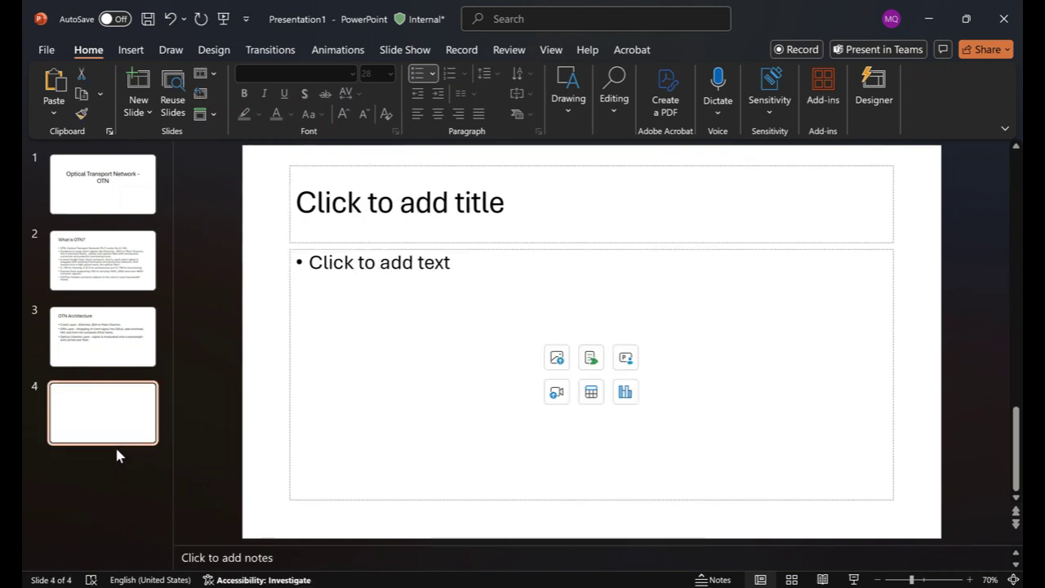
click(374, 216)
text(C)
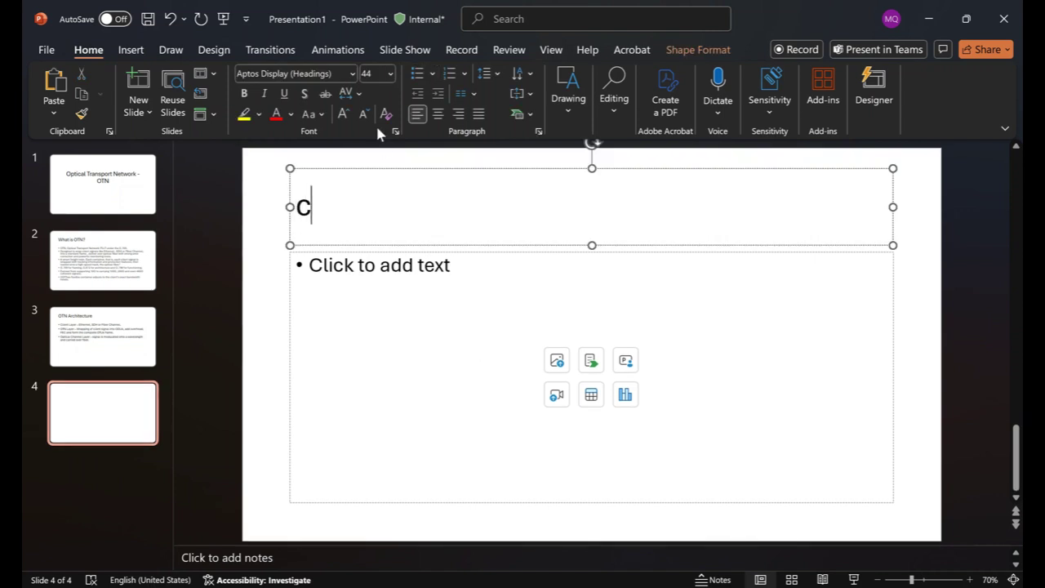
text(OM)
key(BackSpace)
key(BackSpace)
key(BackSpace)
text(Comp)
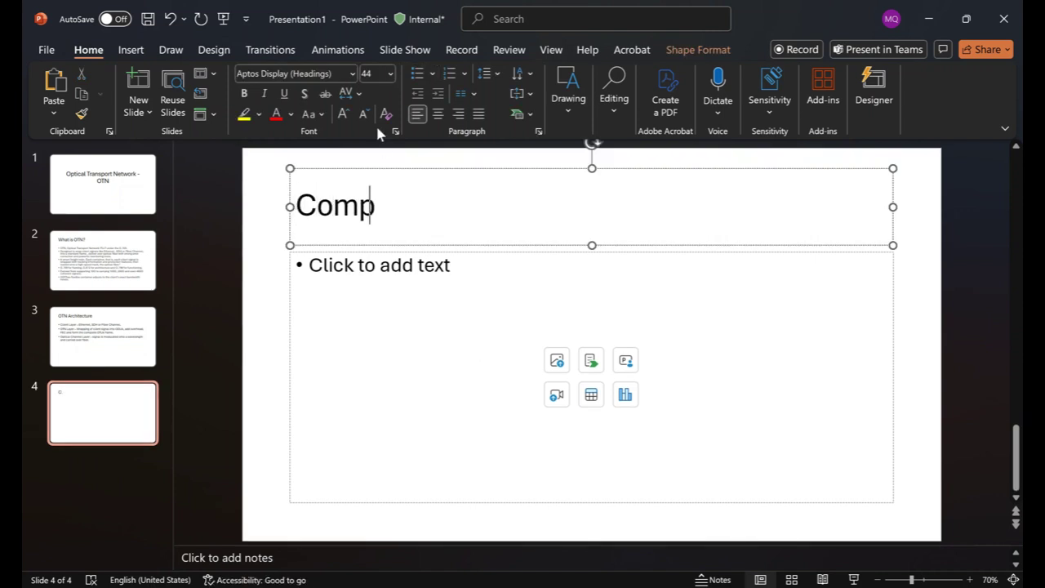
text(onet)
key(BackSpace)
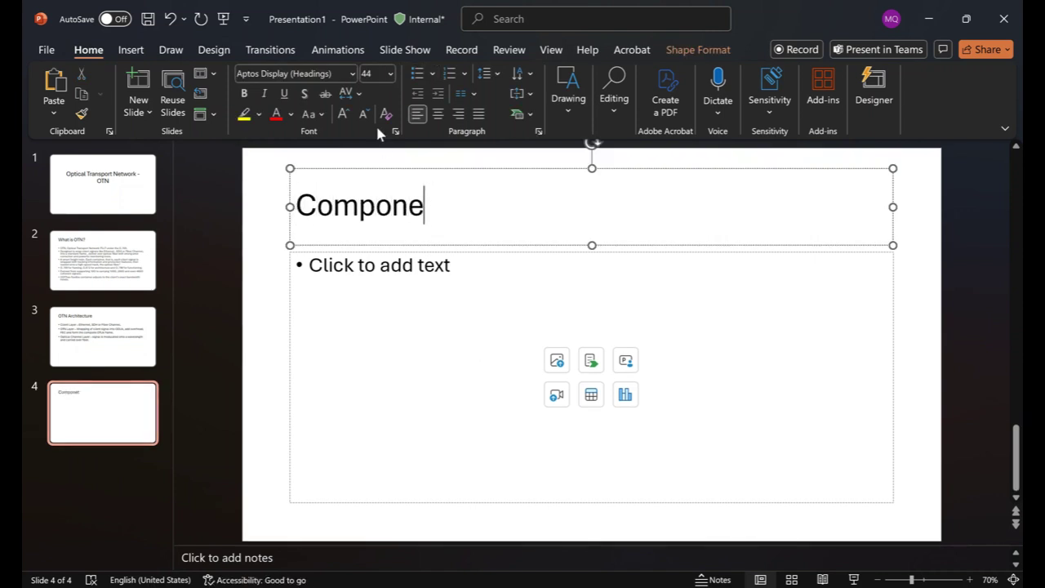
text(nts of OTN)
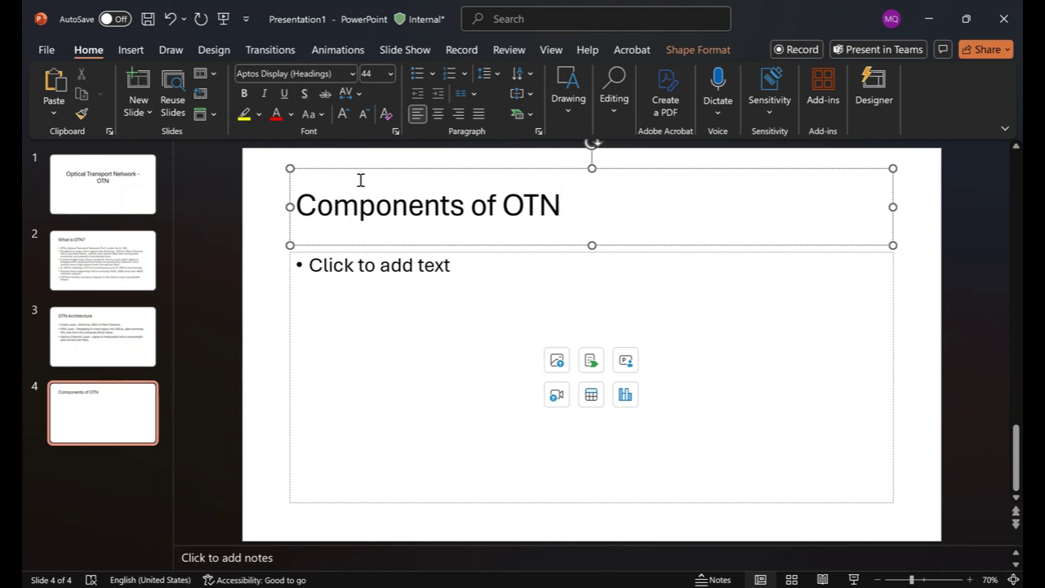
click(368, 271)
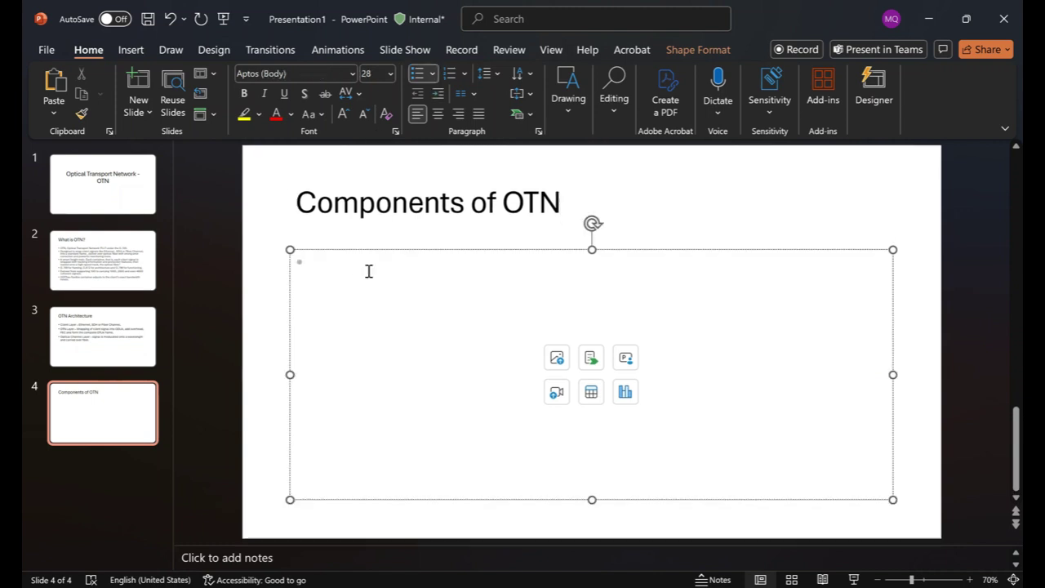
Type the first bullet 'OTUk: Optical Transport Unit – Complete signal.'
text(ot)
key(BackSpace)
key(BackSpace)
text(O)
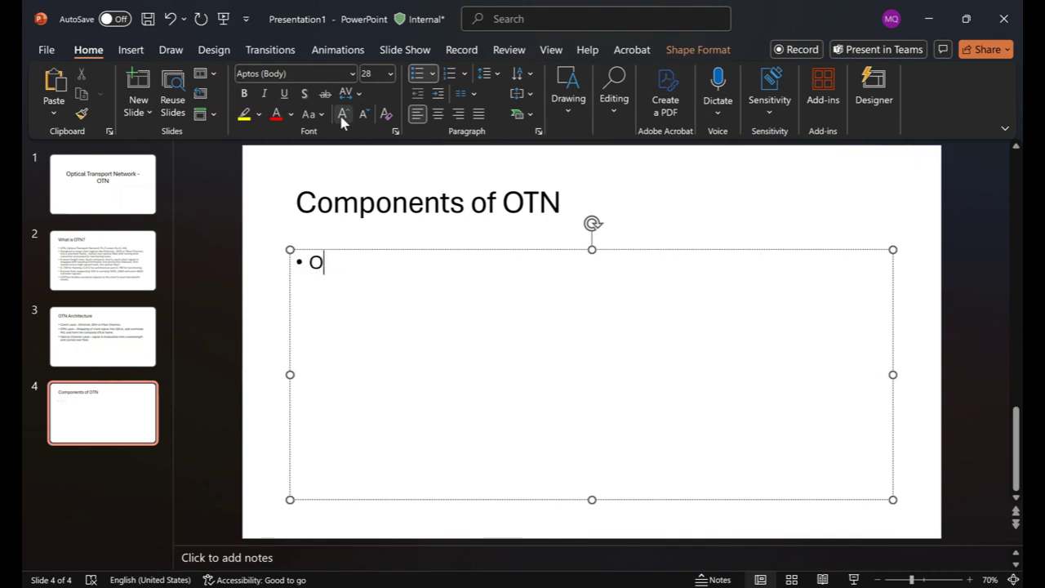
text(TUk: )
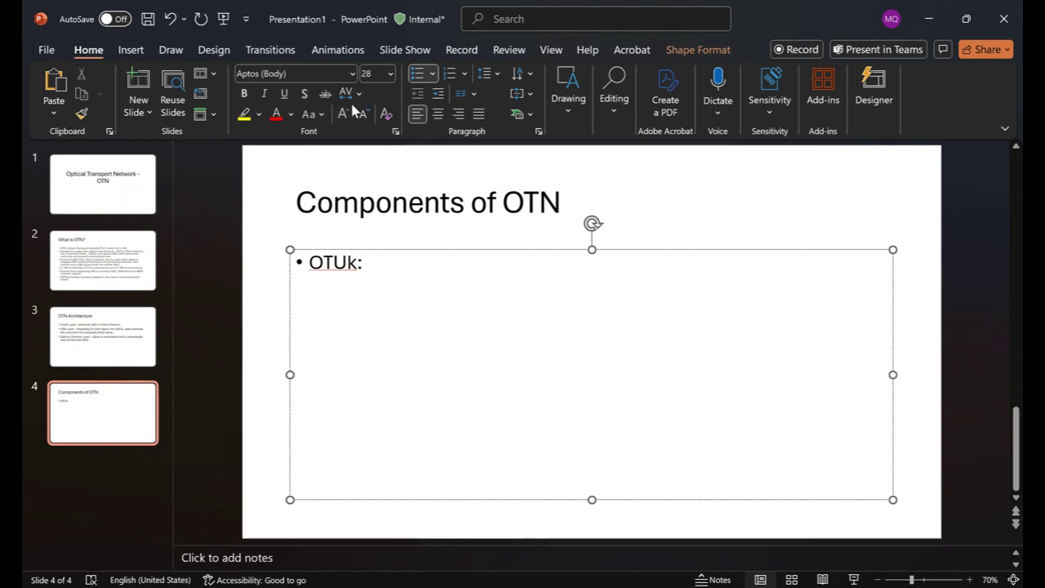
text(Optica)
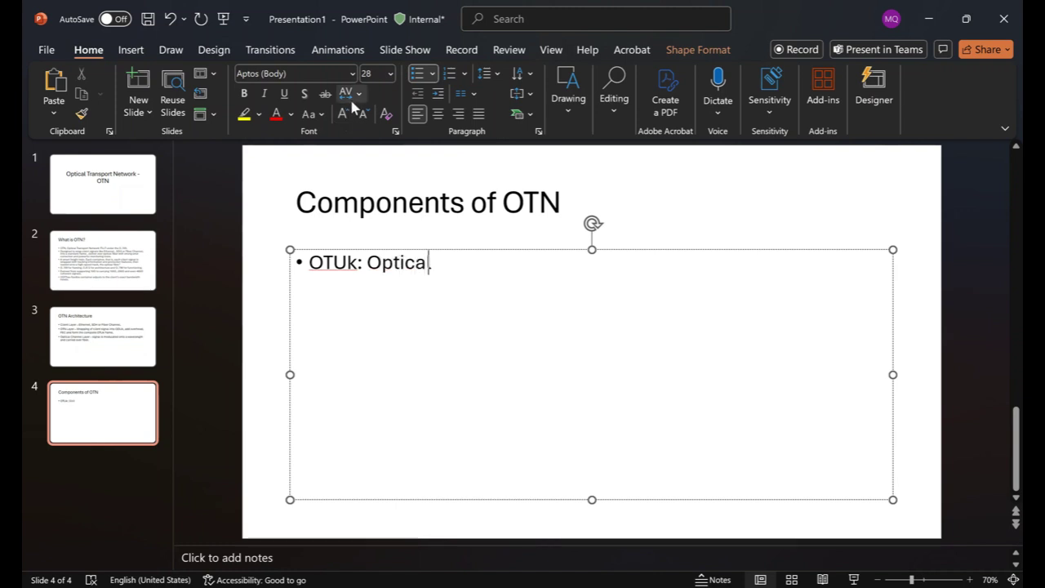
text(l Transpo)
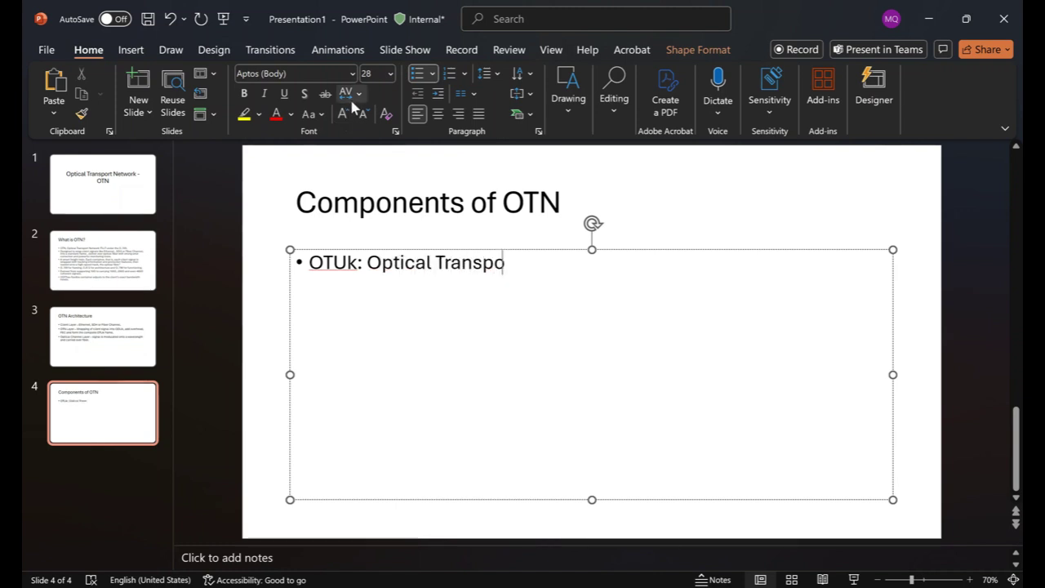
text(rt Unit)
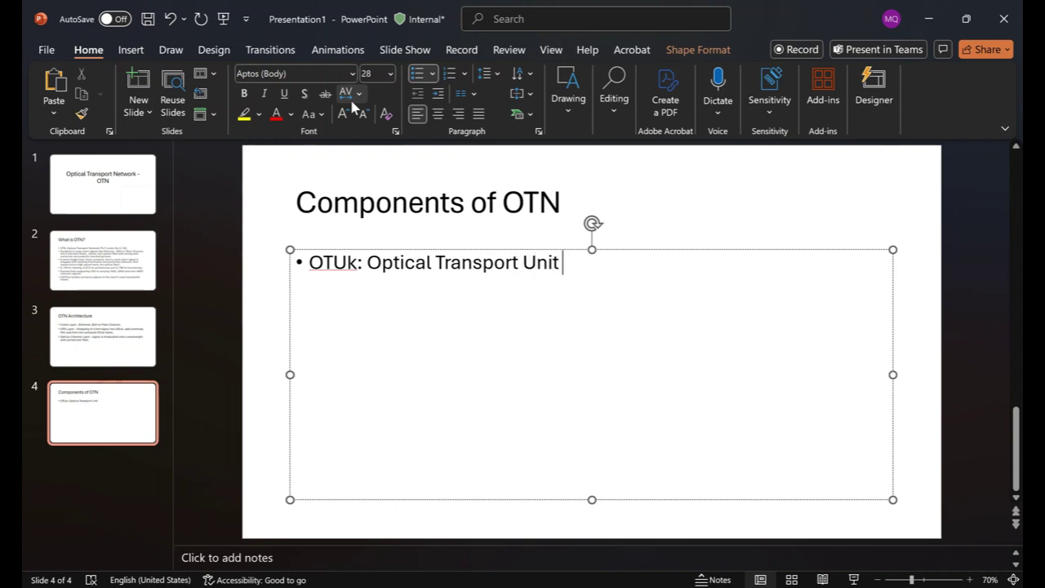
text( -)
text(Complete)
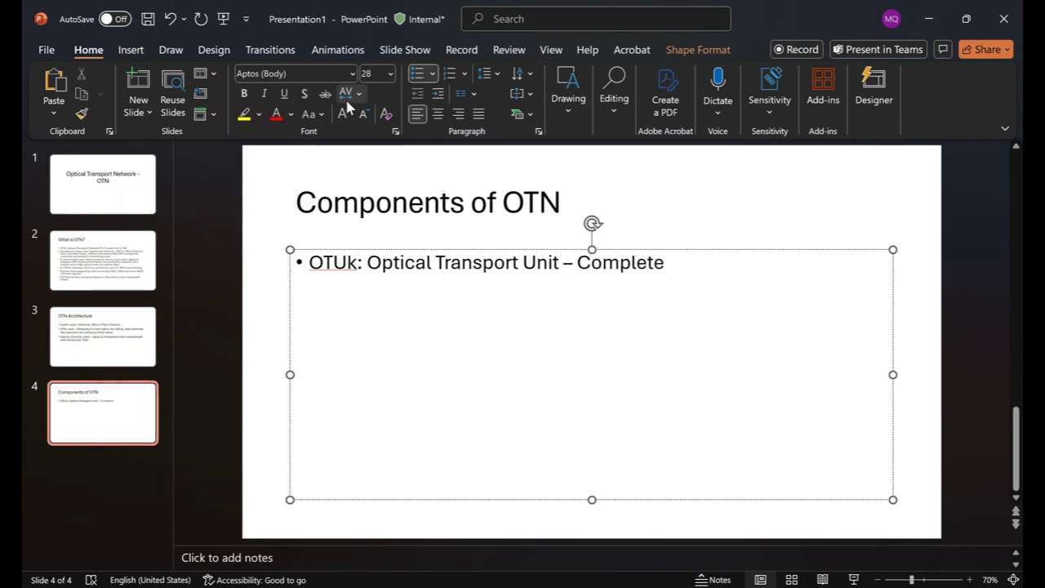
text( signa)
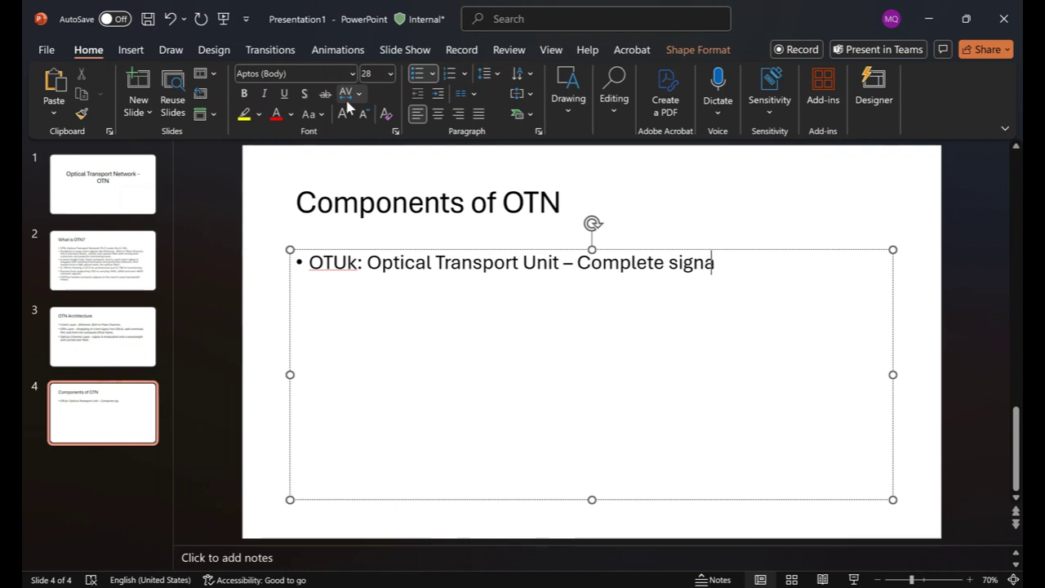
text(l.)
Add a bullet 'ODUk: Optical Data Unit – holds client signal with added overhead.'
key(Return)
text(ODUk)
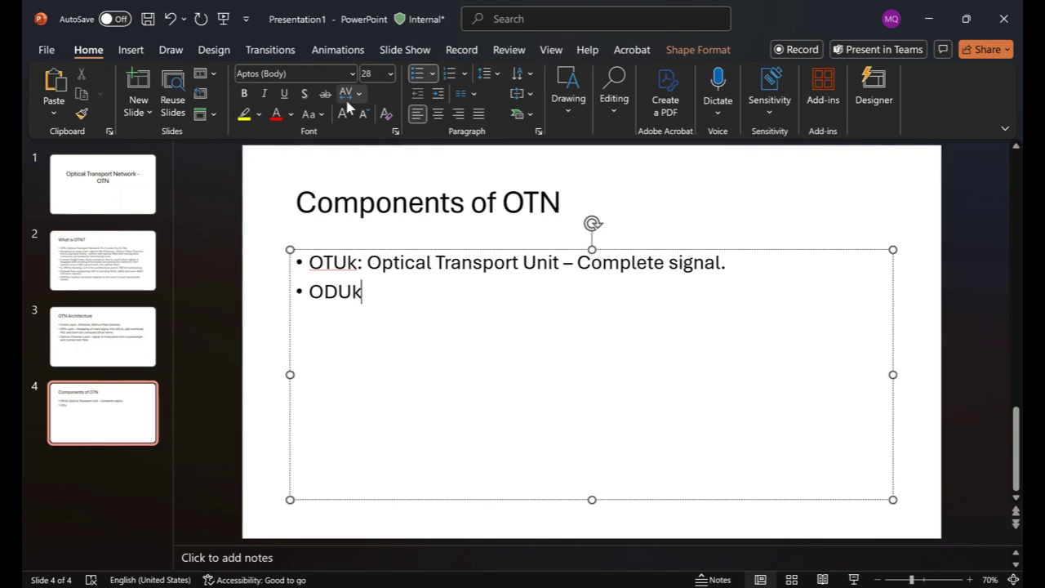
text(: Optical )
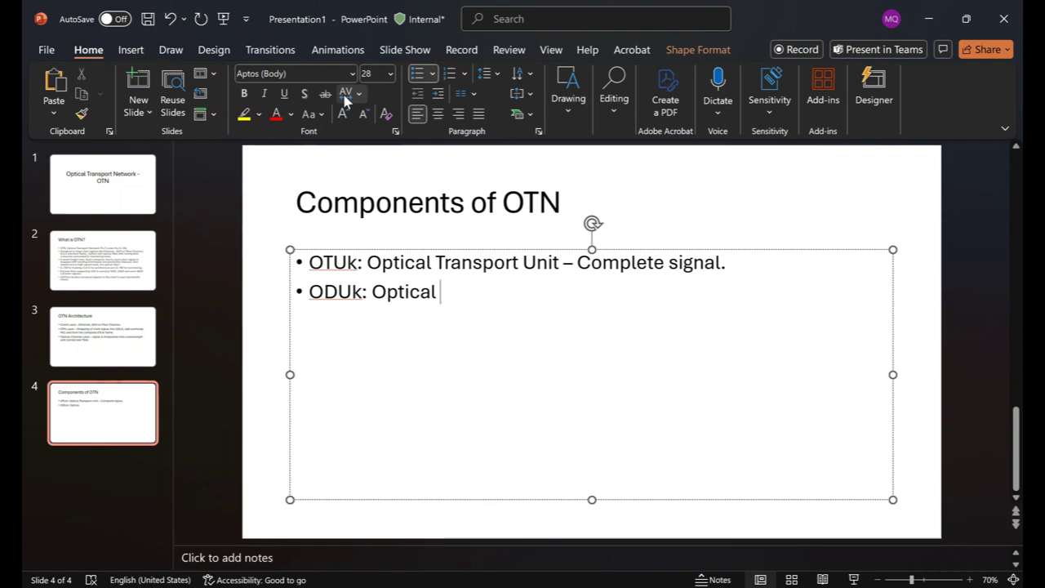
text(Data Un)
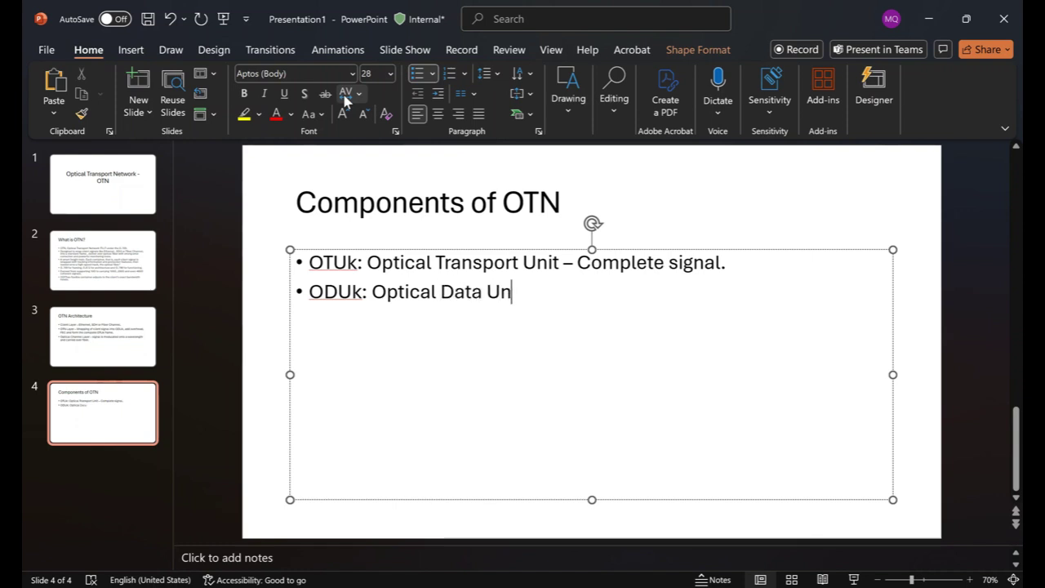
text(it -- this)
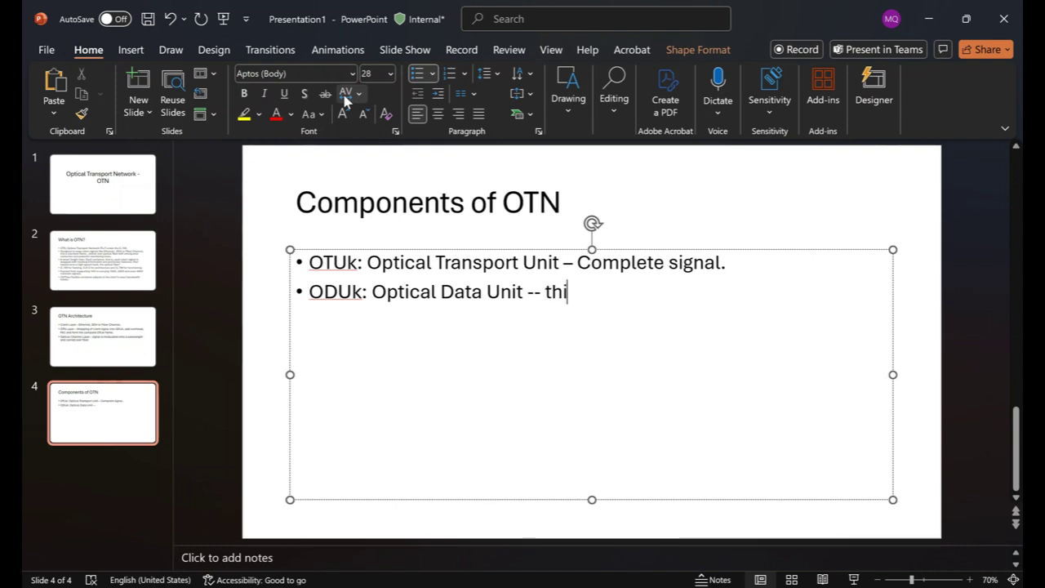
key(BackSpace)
key(BackSpace)
key(BackSpace)
key(BackSpace)
key(BackSpace)
text(holds c)
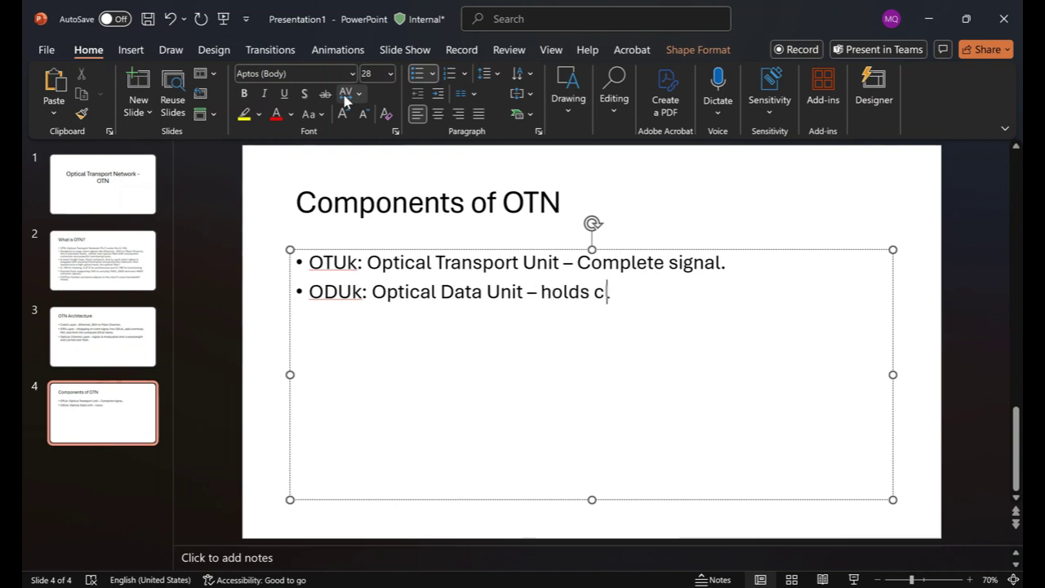
text(lient signal)
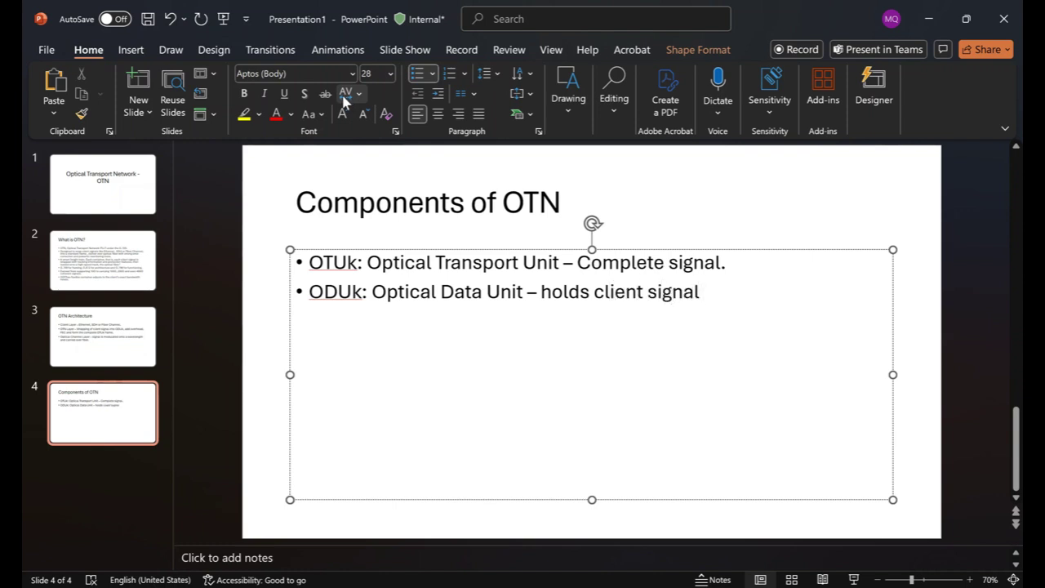
text( with added)
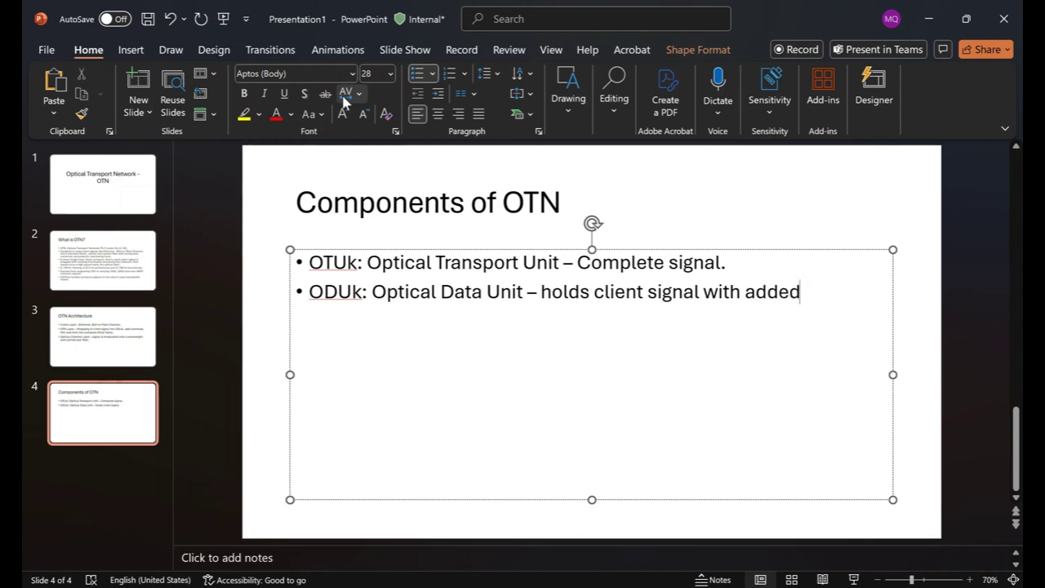
text( overhead.)
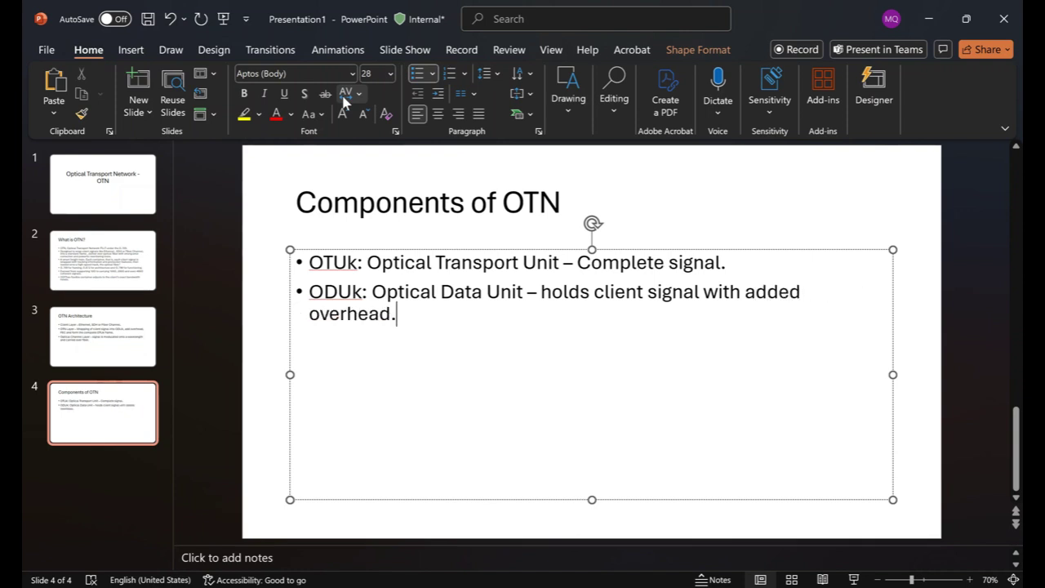
Add the bullet 'OPUk: Payload Unit – where the actual client data sits.'
key(Return)
text(OPU)
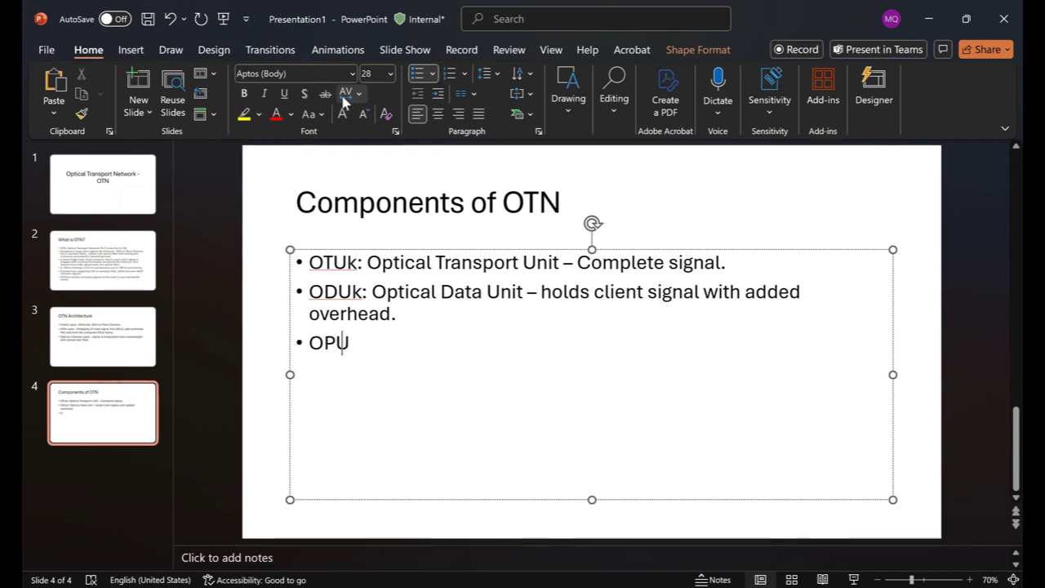
text(k: Pa)
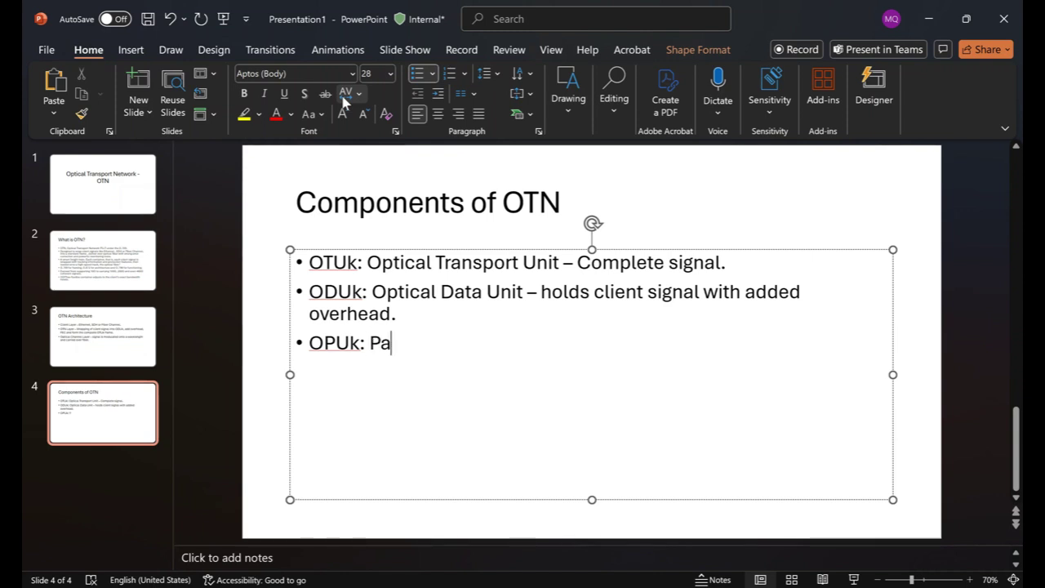
text(alo)
key(BackSpace)
key(BackSpace)
key(BackSpace)
key(BackSpace)
text(y)
key(BackSpace)
text(ayload )
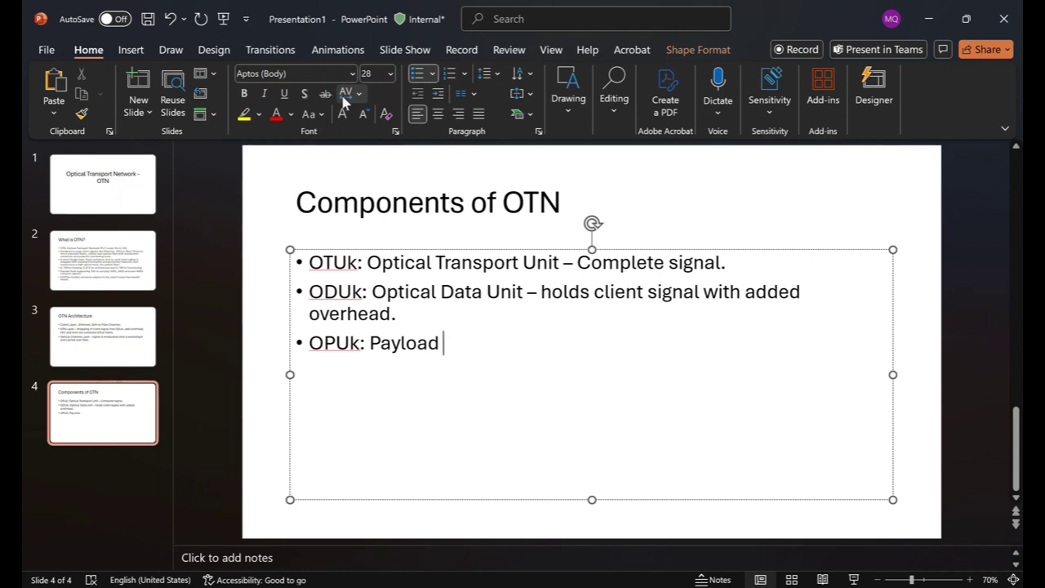
text(Unit -- )
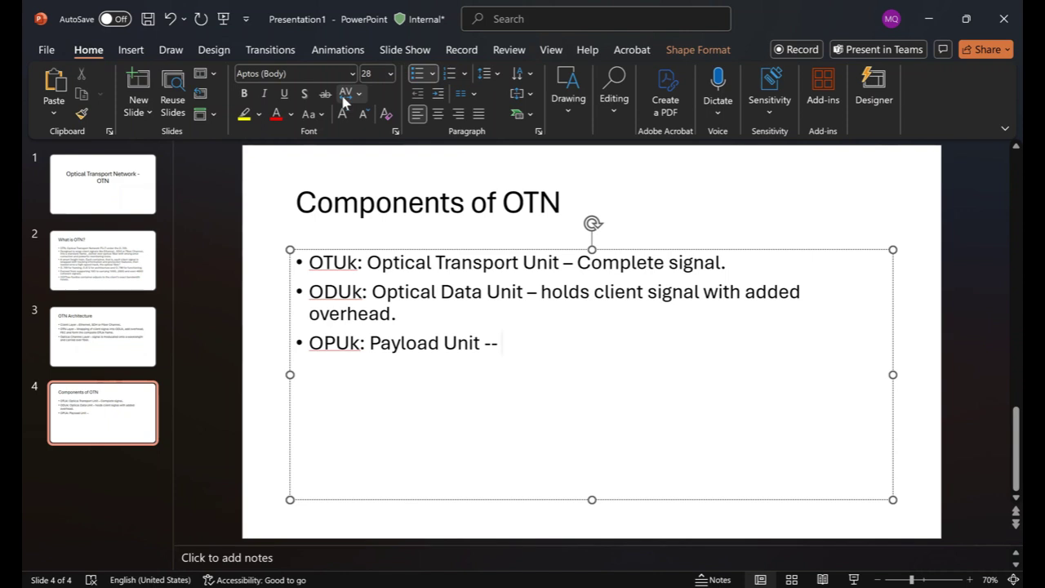
text(where the a)
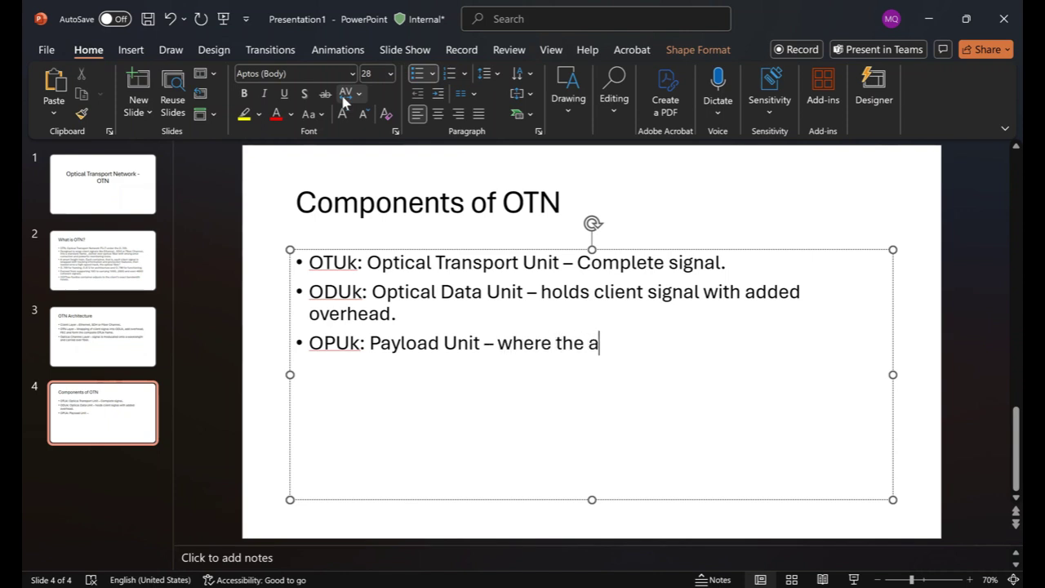
text(cutal)
key(BackSpace)
key(BackSpace)
key(BackSpace)
key(BackSpace)
text(tual )
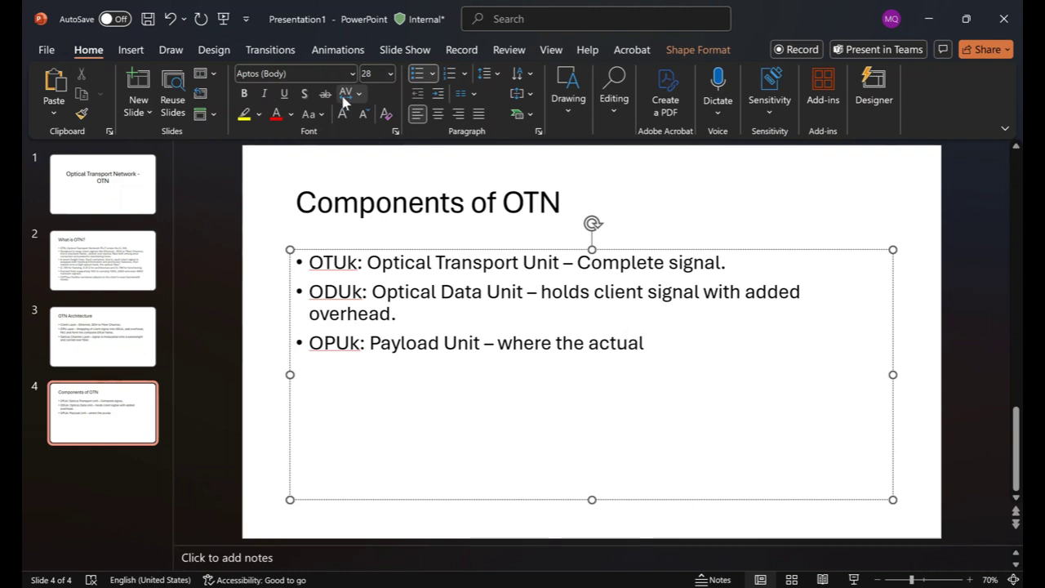
text(client d)
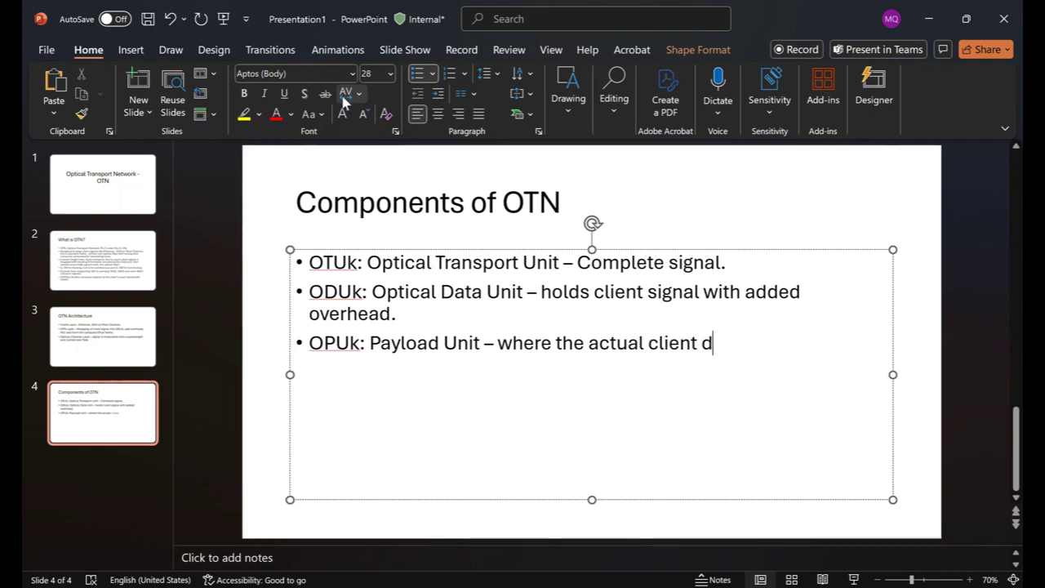
text(ata sits.)
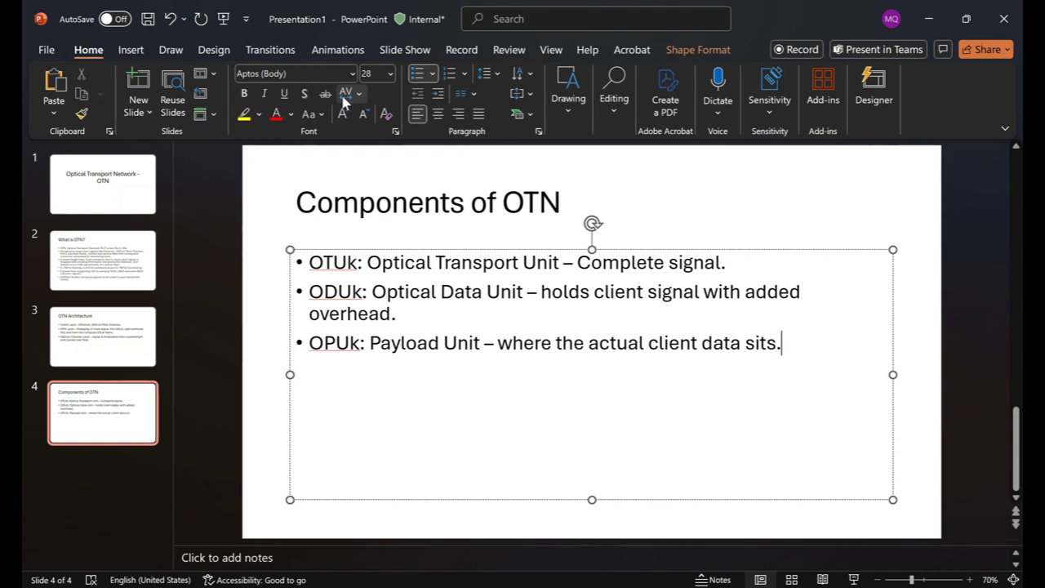
Add the bullet 'FEC: Forward Error Correction – improves signal integrity over long distances.'
key(Return)
text(FEC:)
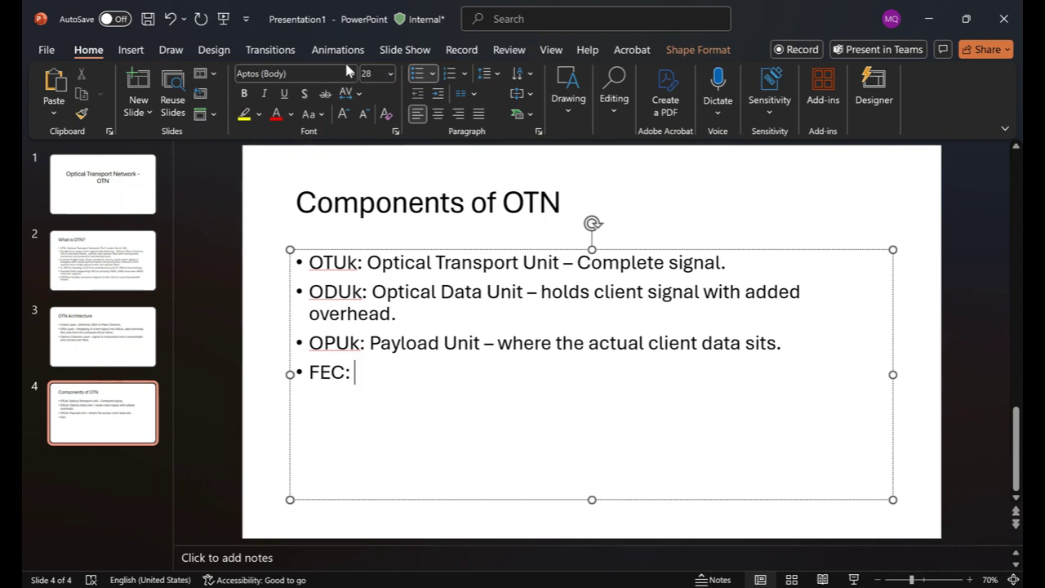
text( Forwa)
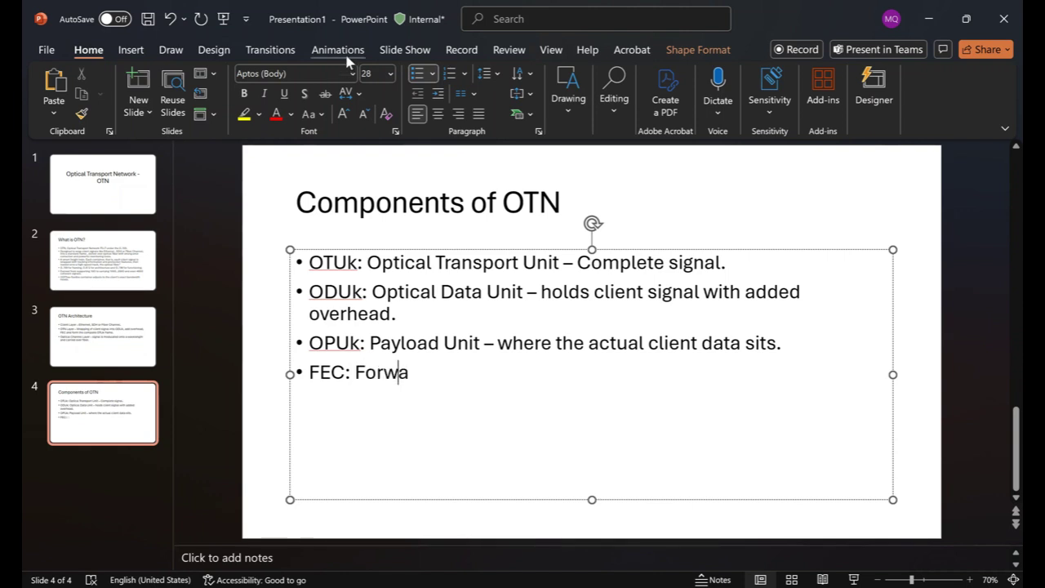
text(rd Error)
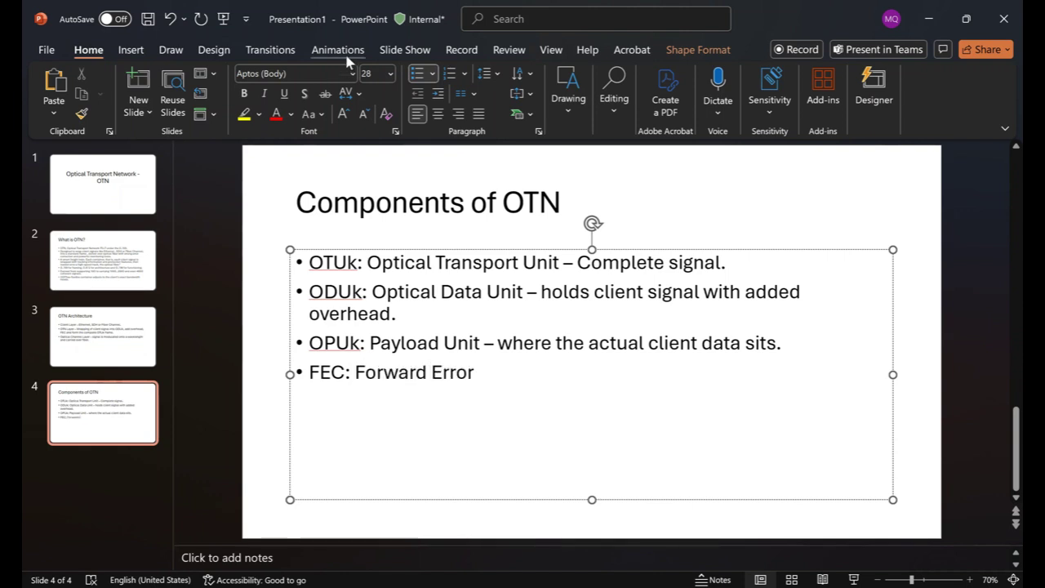
text( Correction)
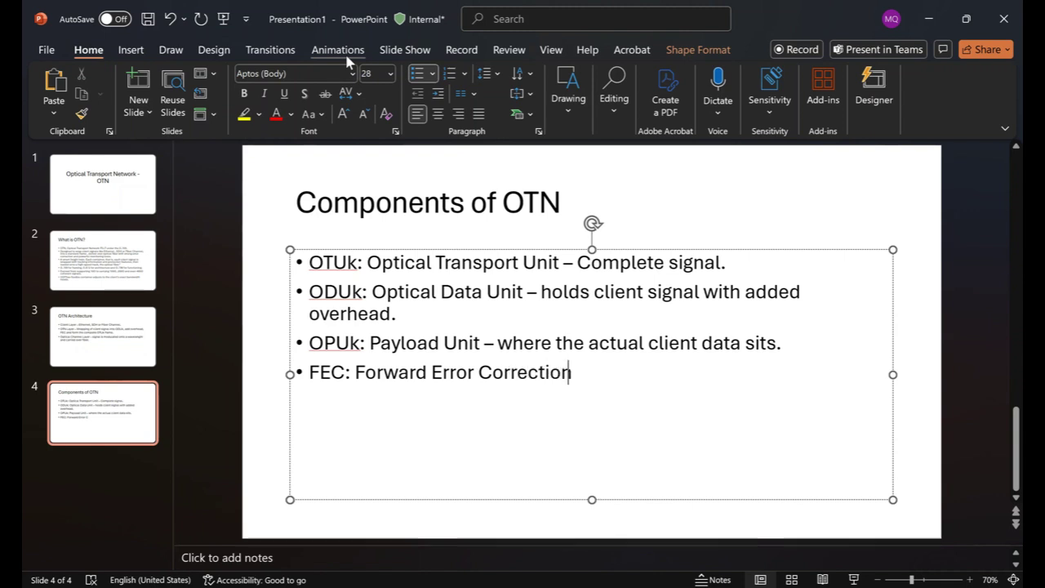
text( - improves )
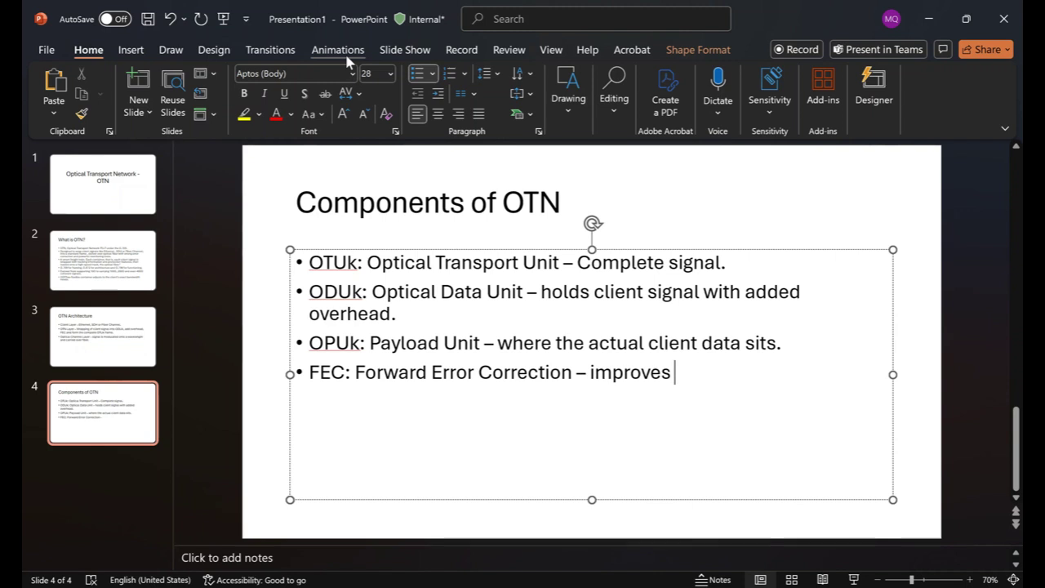
text(signal )
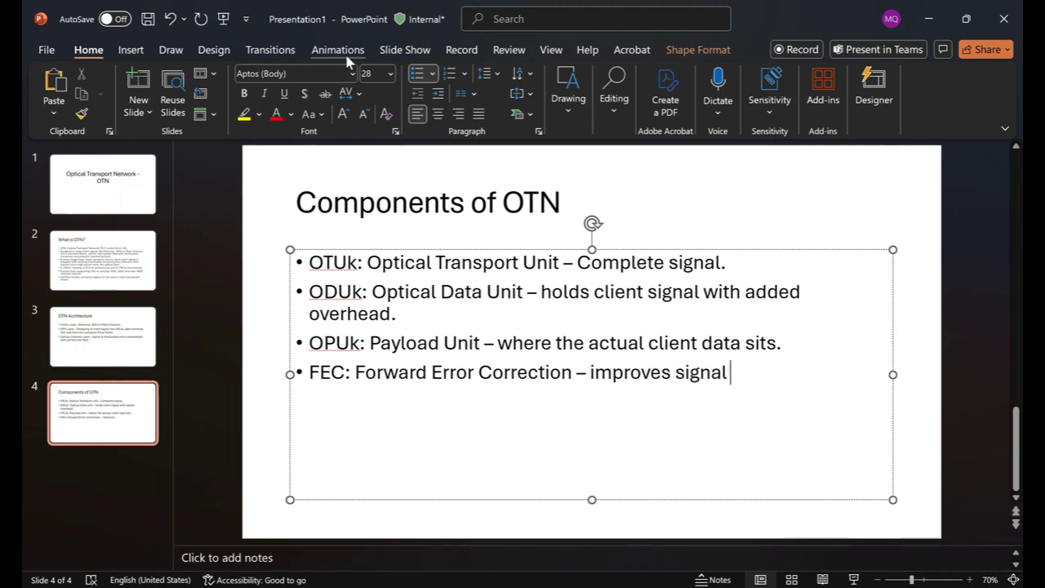
text(integrity)
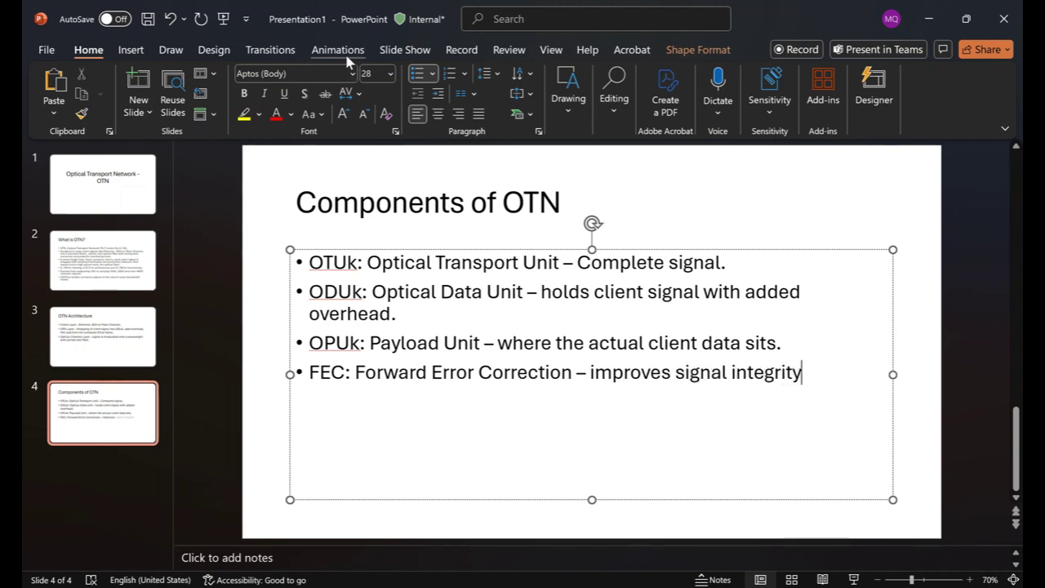
text( over long )
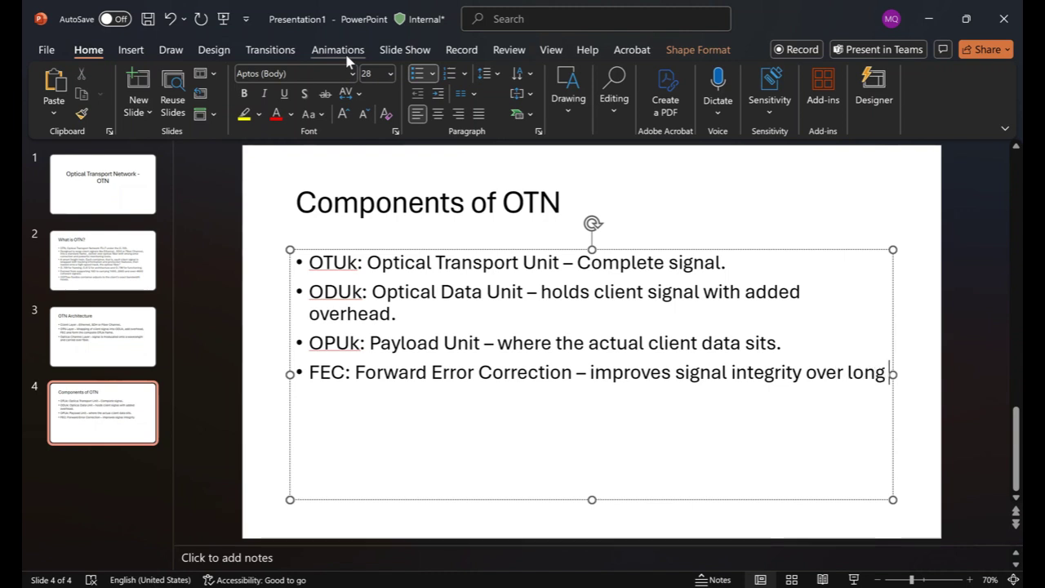
text(distances)
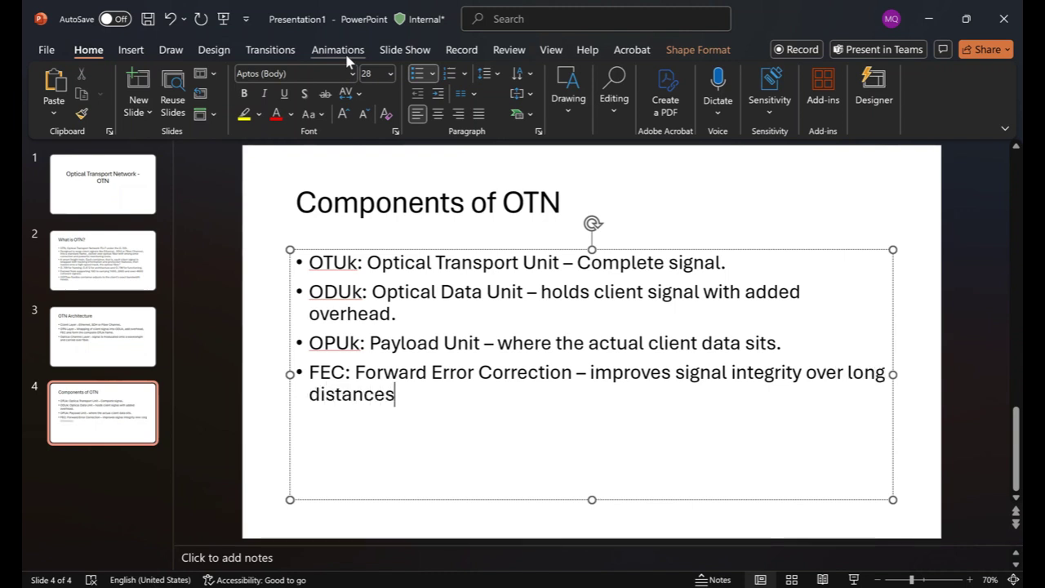
text(.)
Add a fifth bullet 'ODUflex: flexible container for variable bandwidth clients.'
key(Return)
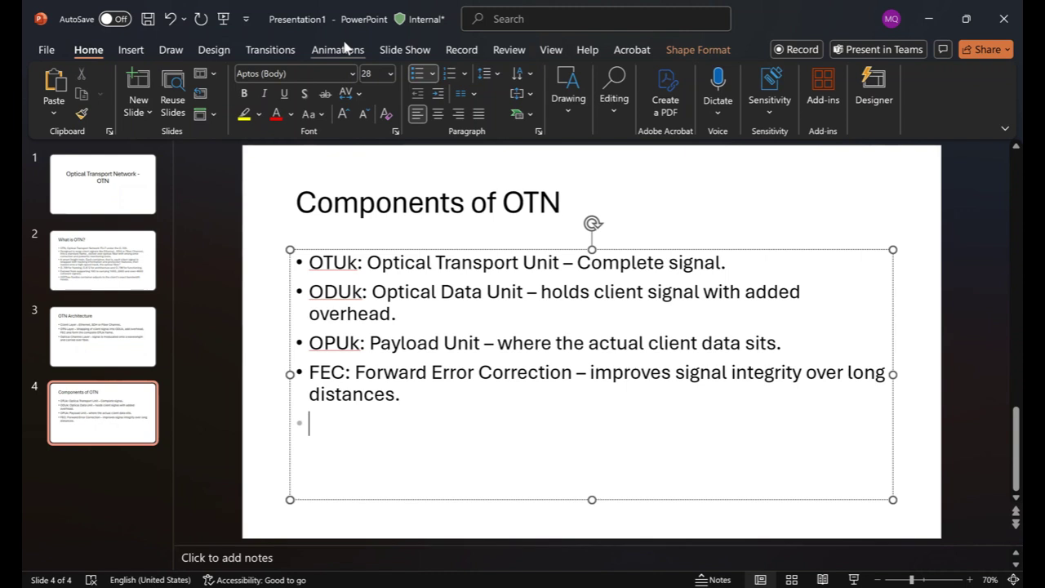
text(ODUF)
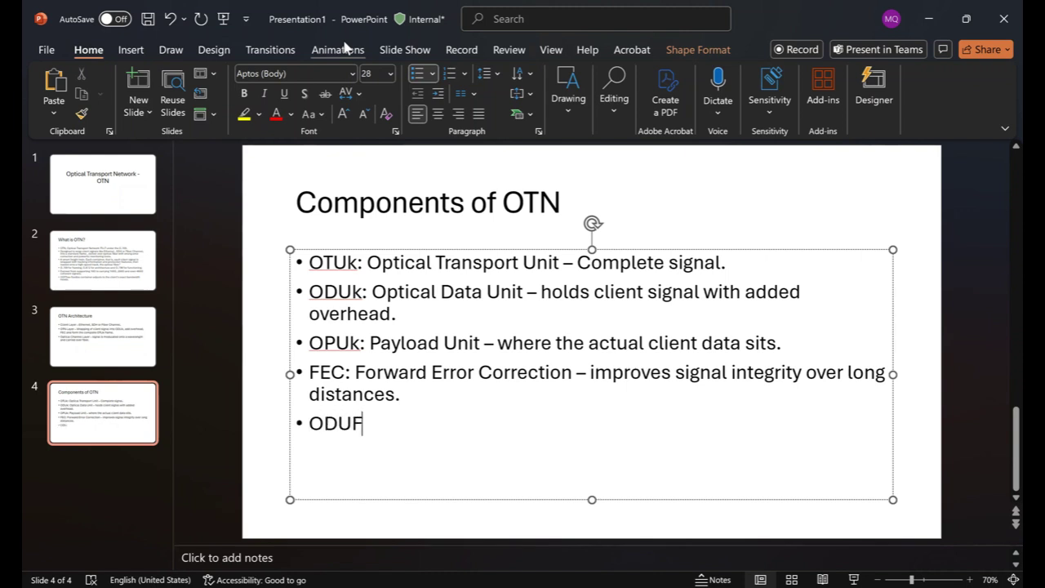
key(BackSpace)
text(flex: )
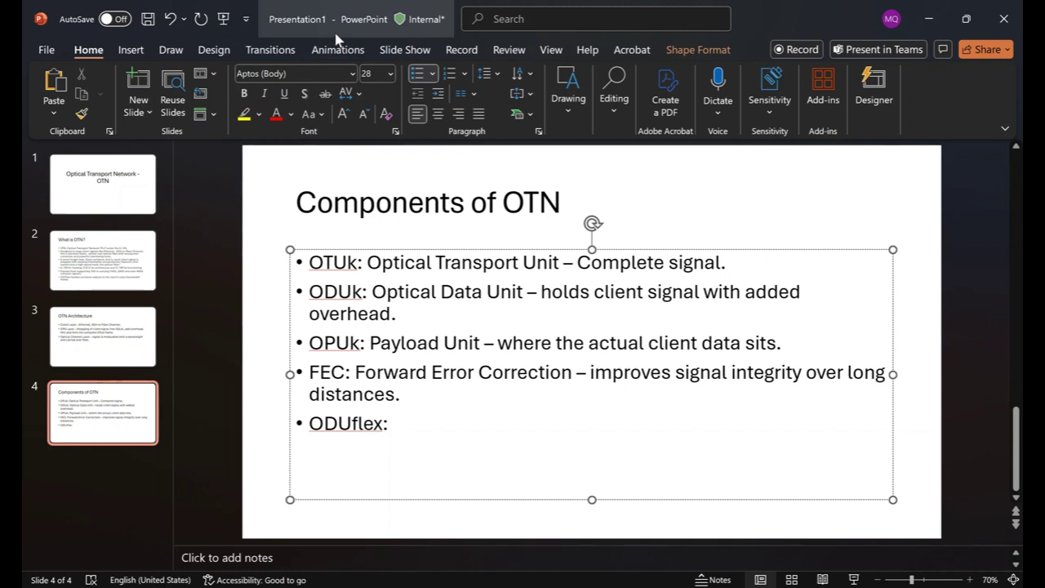
text(flexible container)
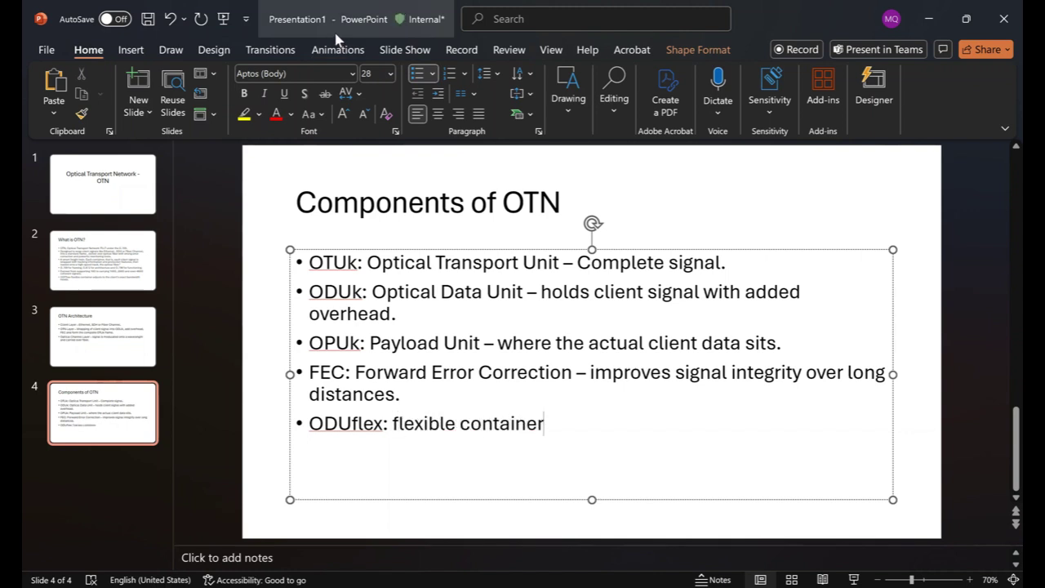
text( for variable cl)
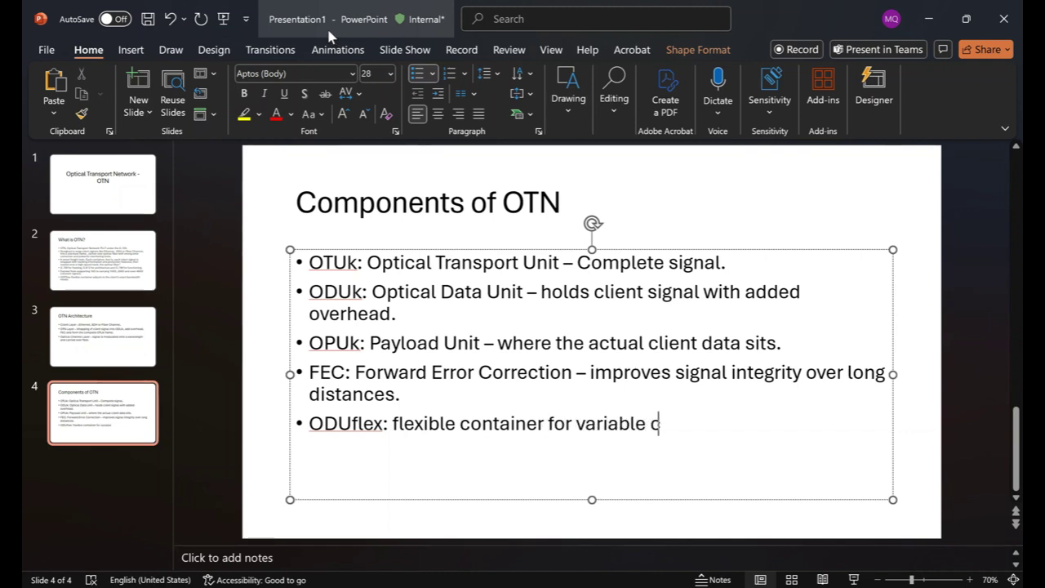
key(BackSpace)
key(BackSpace)
text(bandwidthcl)
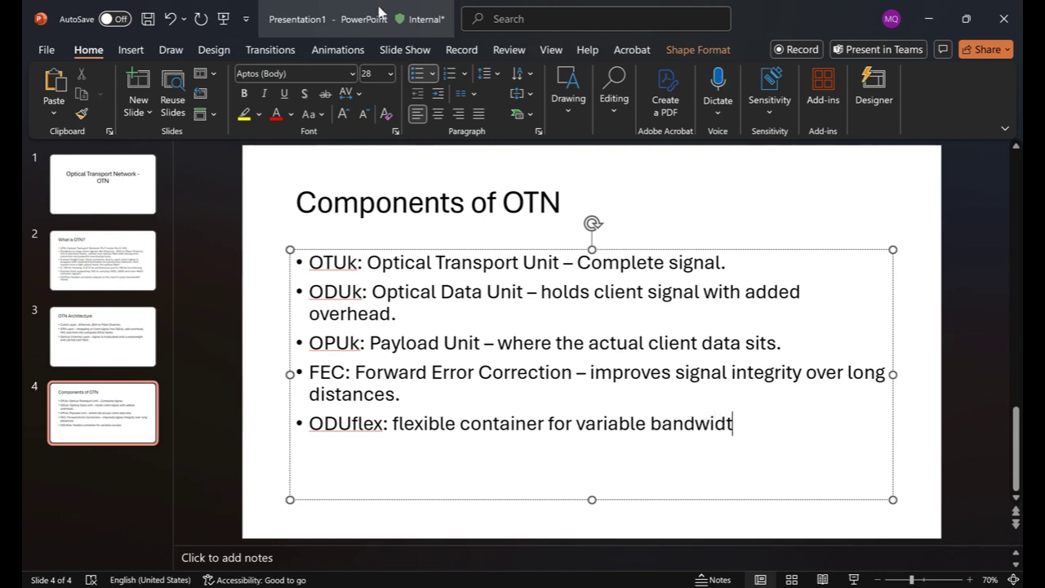
key(BackSpace)
key(BackSpace)
text(vcl)
key(BackSpace)
key(BackSpace)
key(BackSpace)
text(clients.)
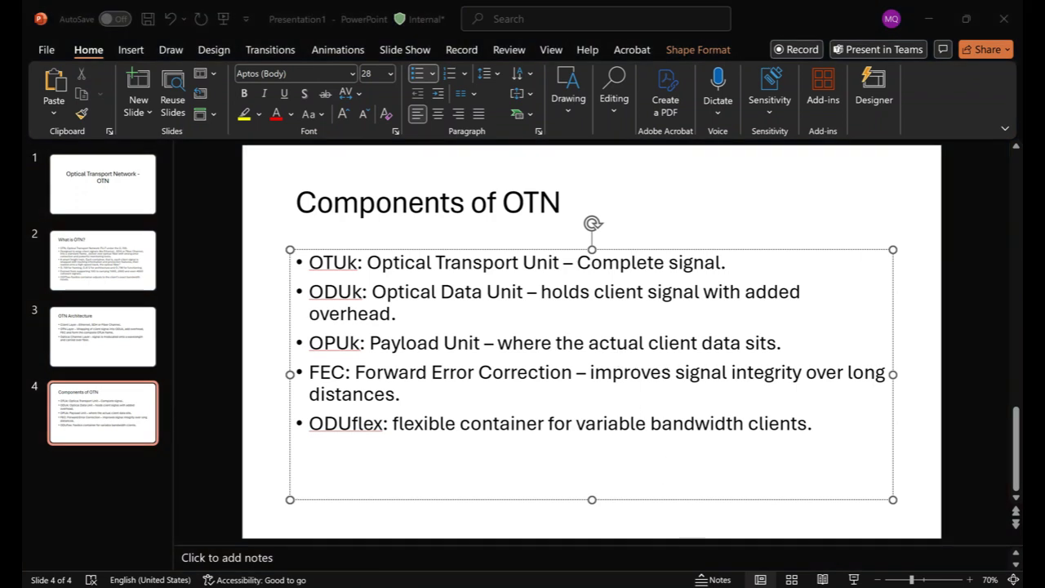
Insert a new slide after slide 4 titled 'Electrical vs Optical'
click(748, 539)
click(117, 482)
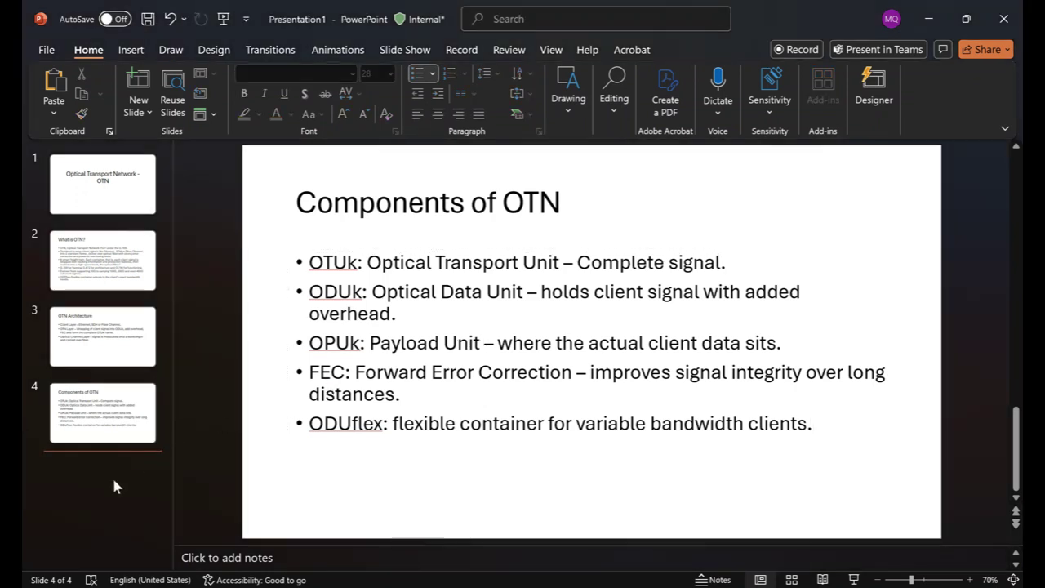
key(Return)
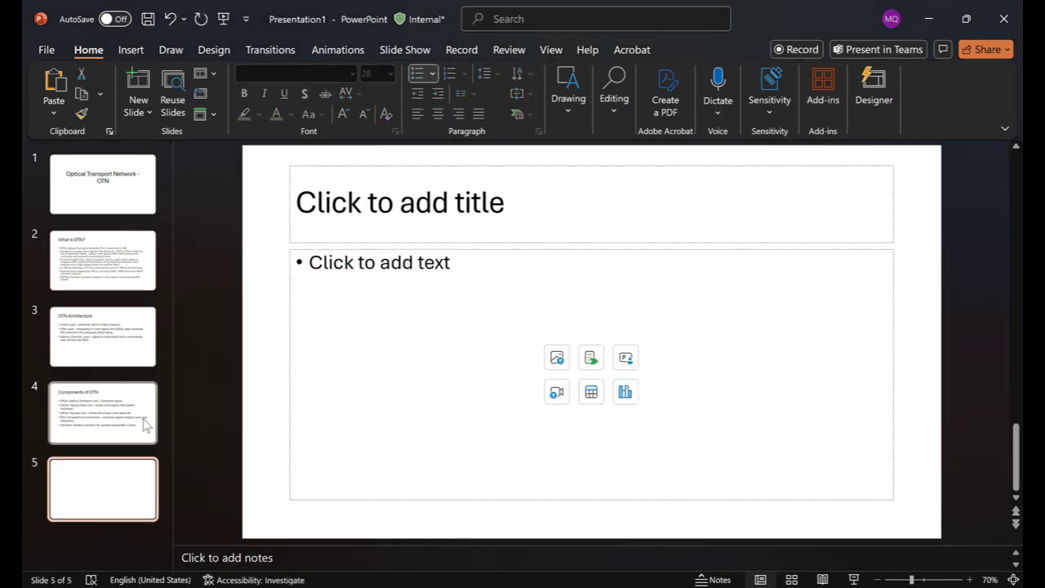
click(370, 223)
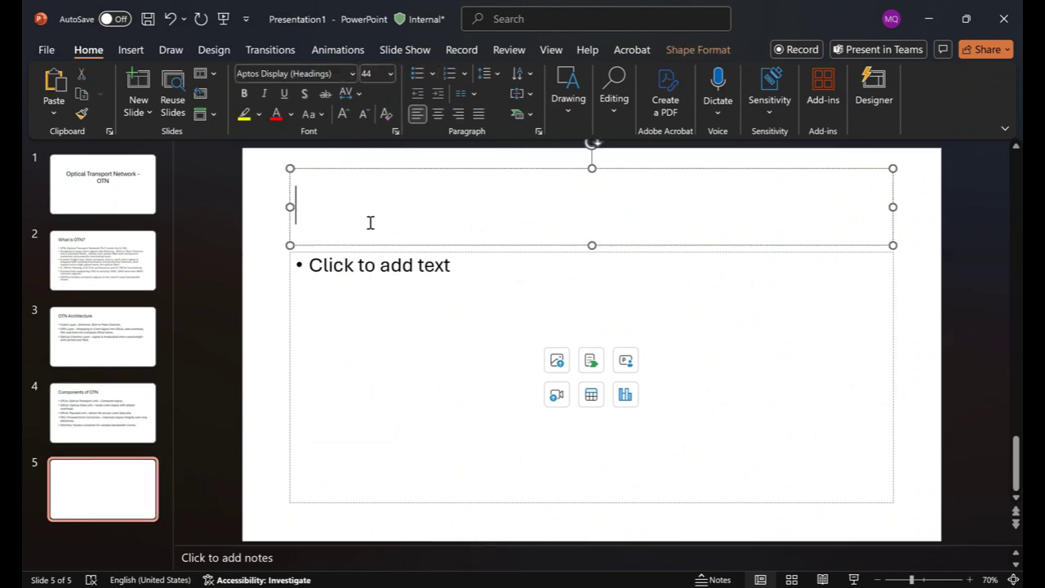
text(Electric)
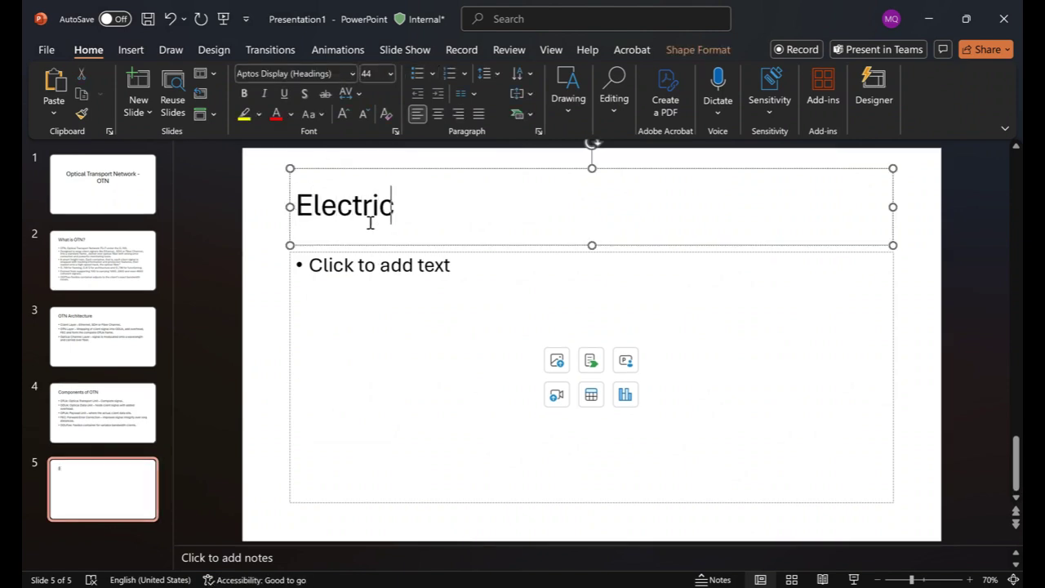
text(al vs Optical)
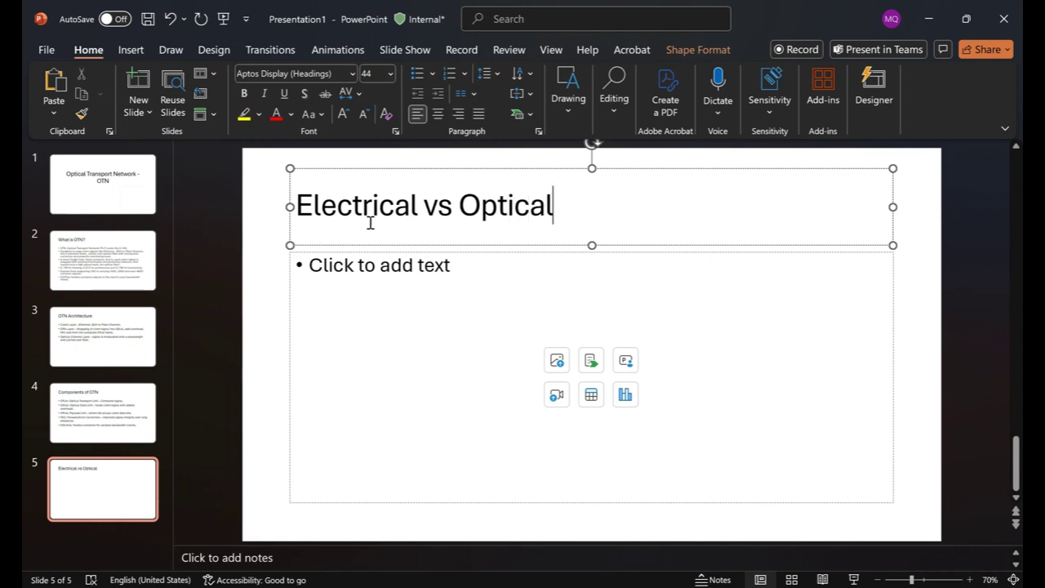
click(371, 294)
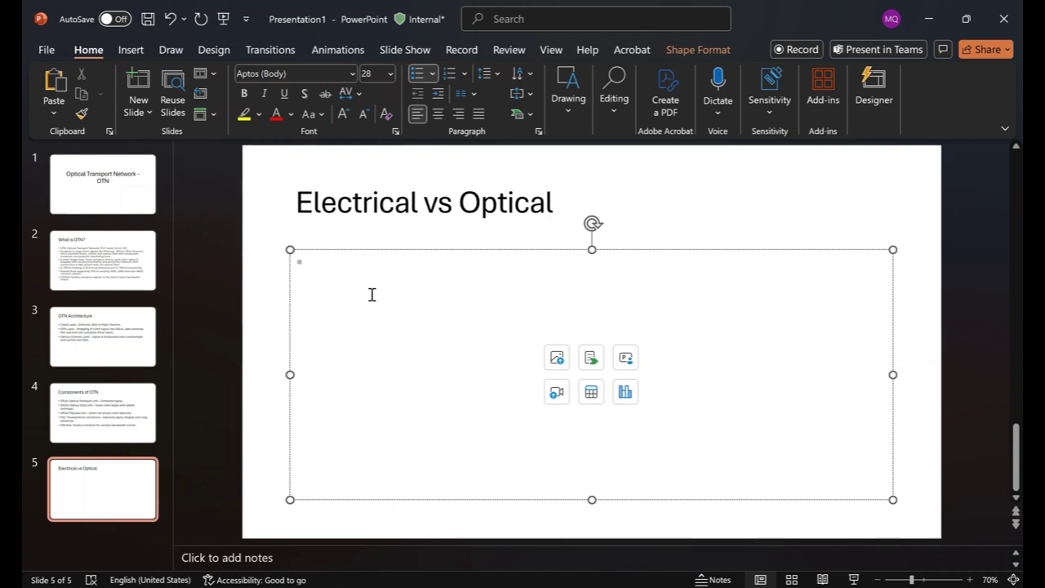
Type the bullet 'Electrical layer handles grooming, multiplexing and cross-connections at the ODUk level.'
text(Electri)
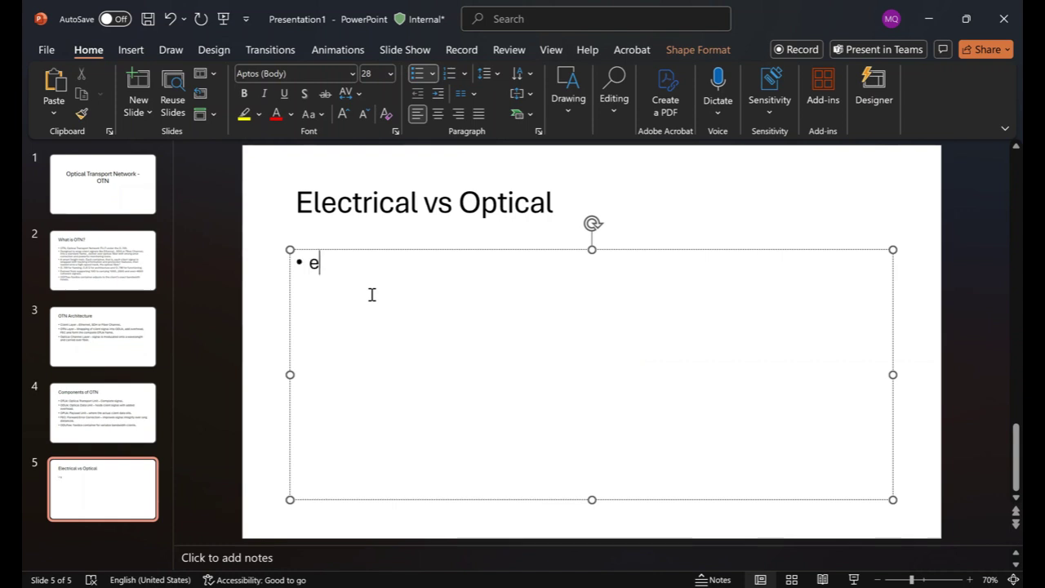
text(c)
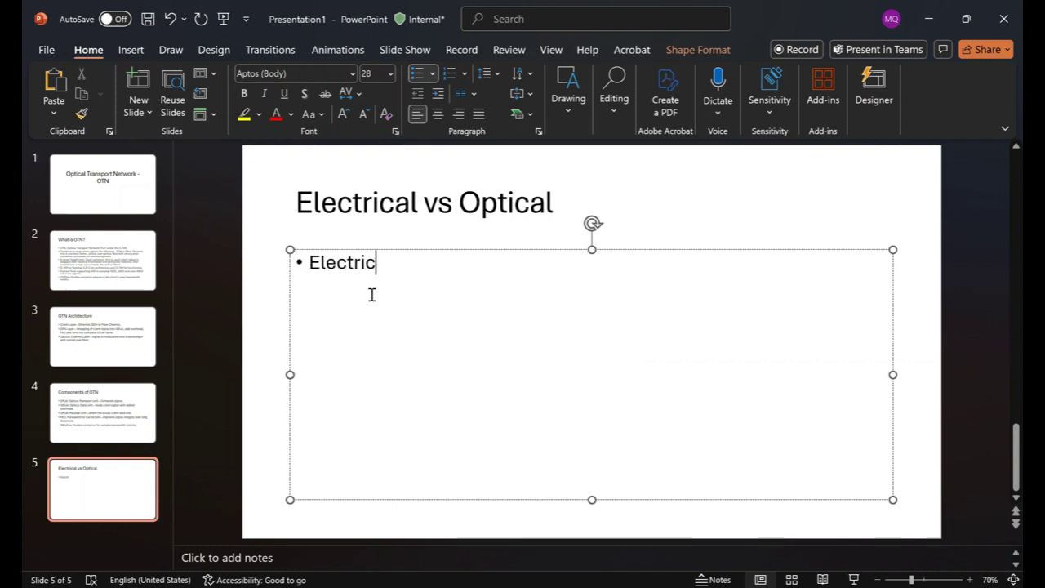
text(al laye)
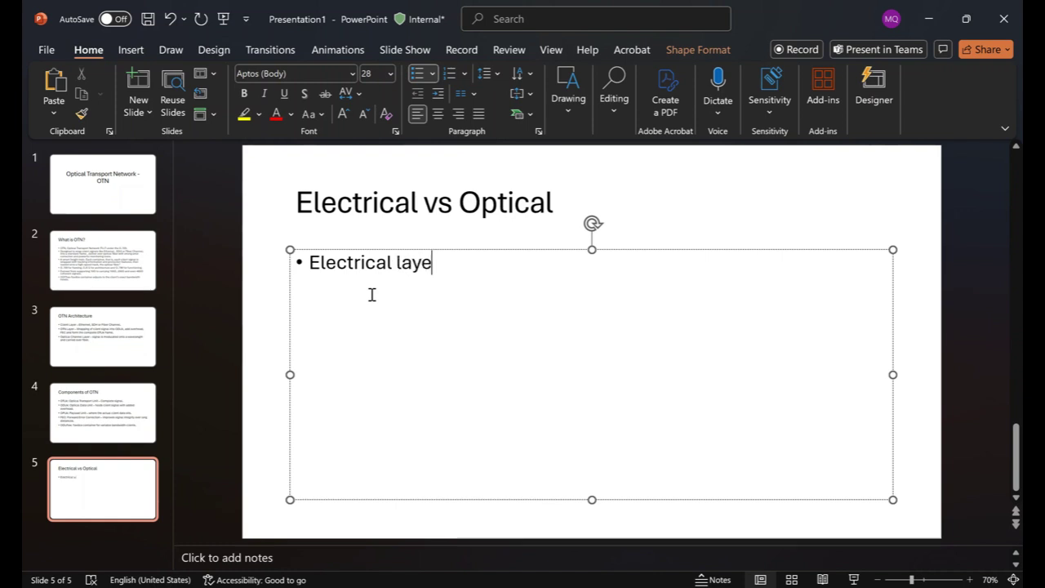
text(r handles groo)
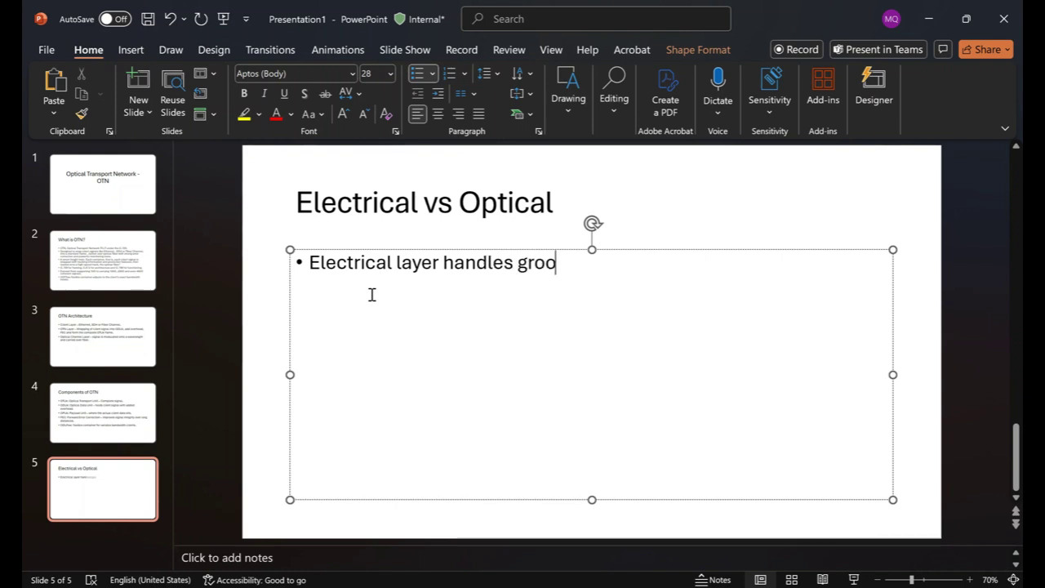
text(ming ,)
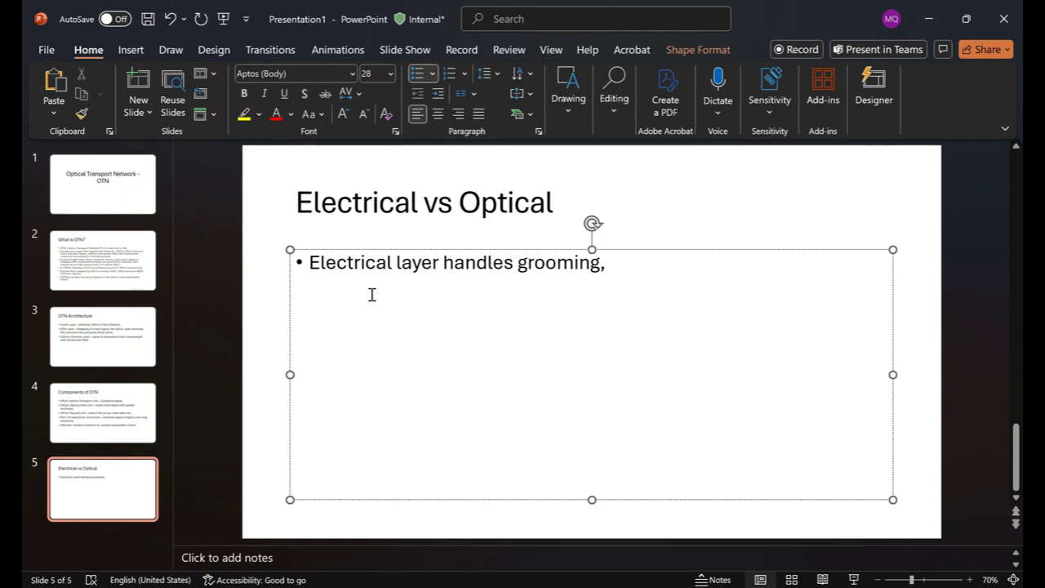
text(multipl)
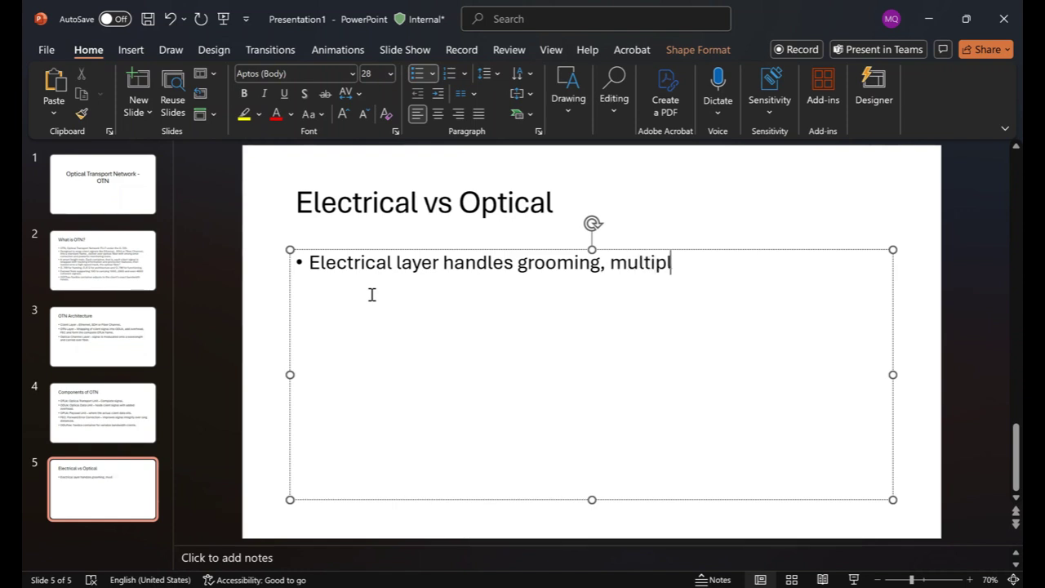
text(exing and cor)
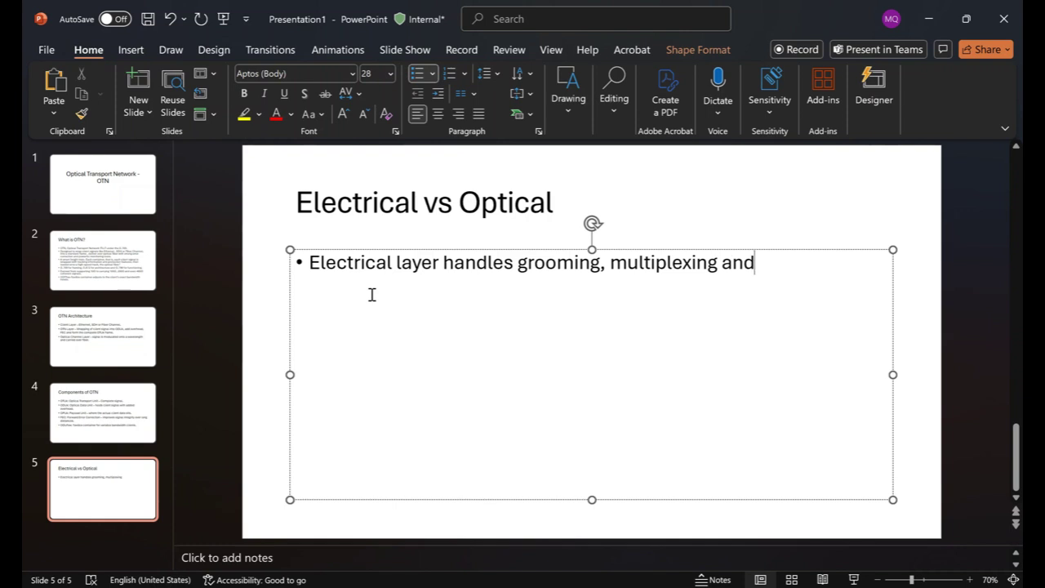
key(BackSpace)
key(BackSpace)
text(ross-connections)
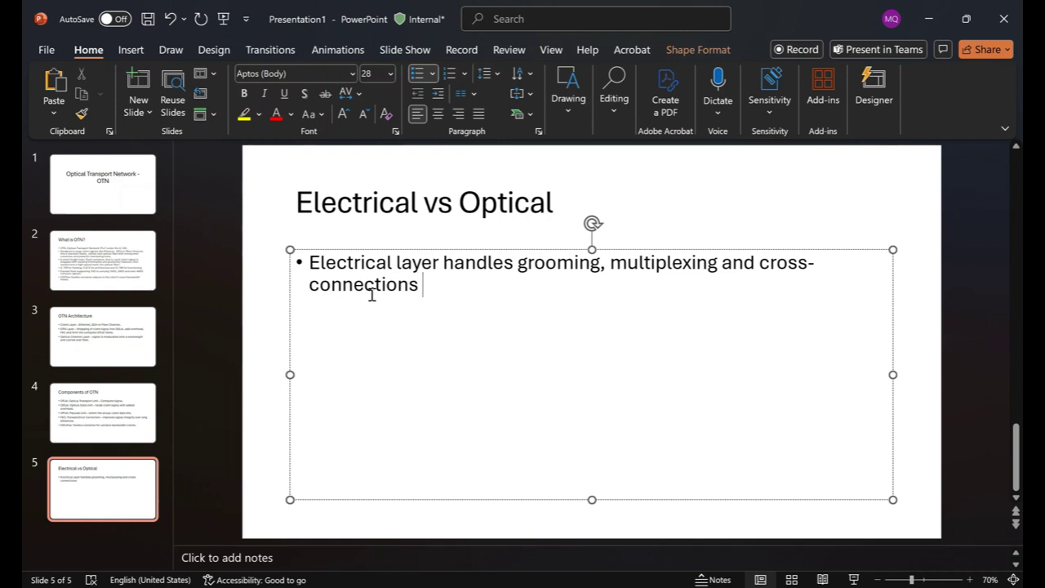
text( at the ODU)
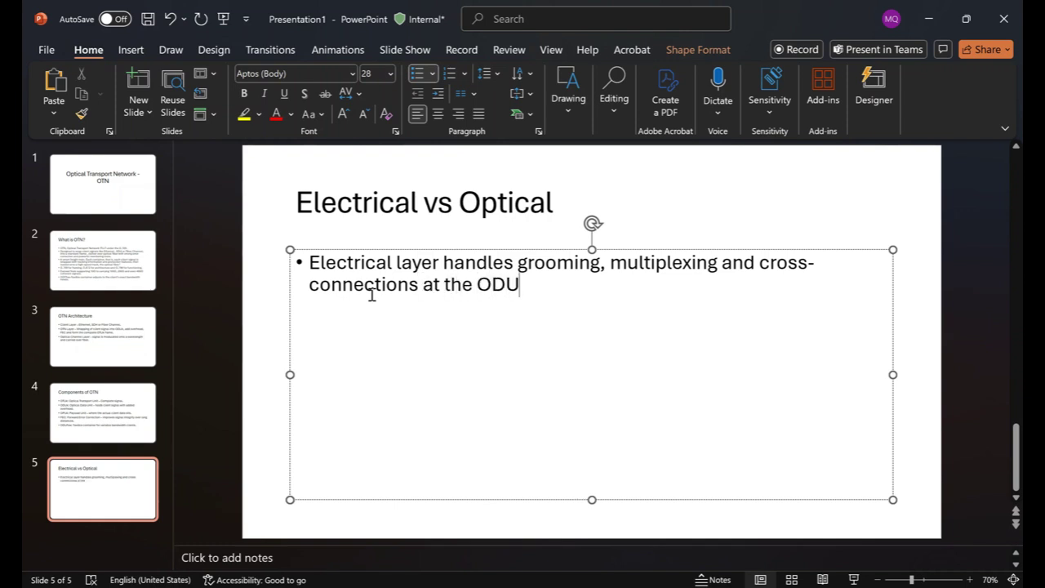
text(k level.)
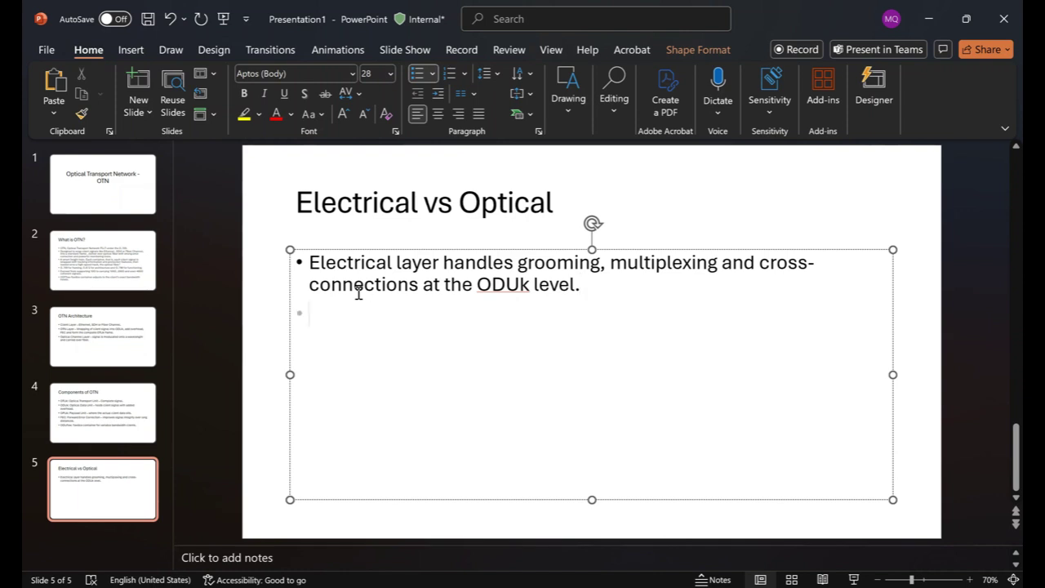
Type the bullet 'Optical Layer deals with WDM channels, ROADMs and optical switching.'
text(Optc)
key(BackSpace)
text(ical Layer)
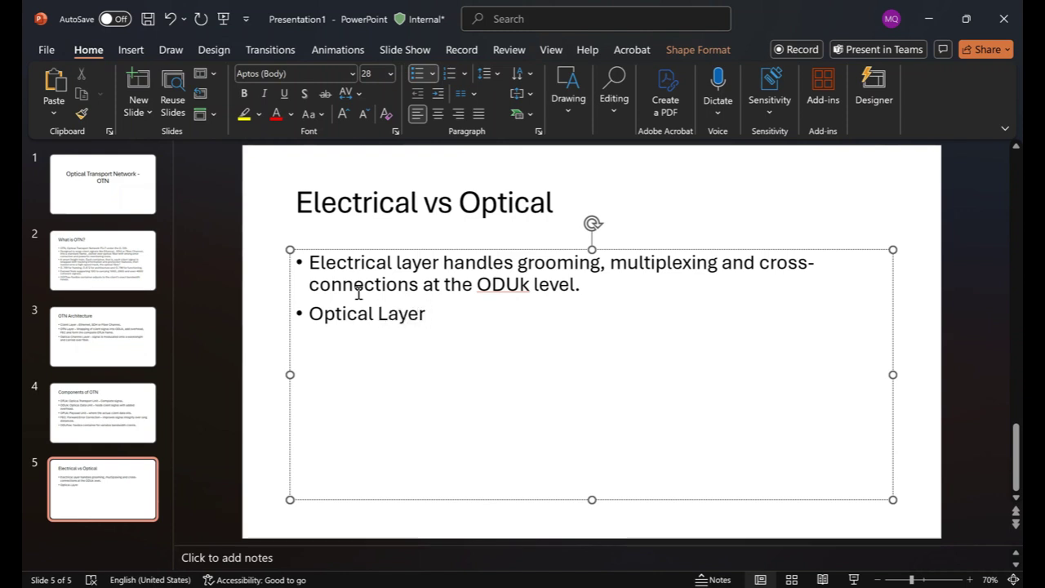
text( DE)
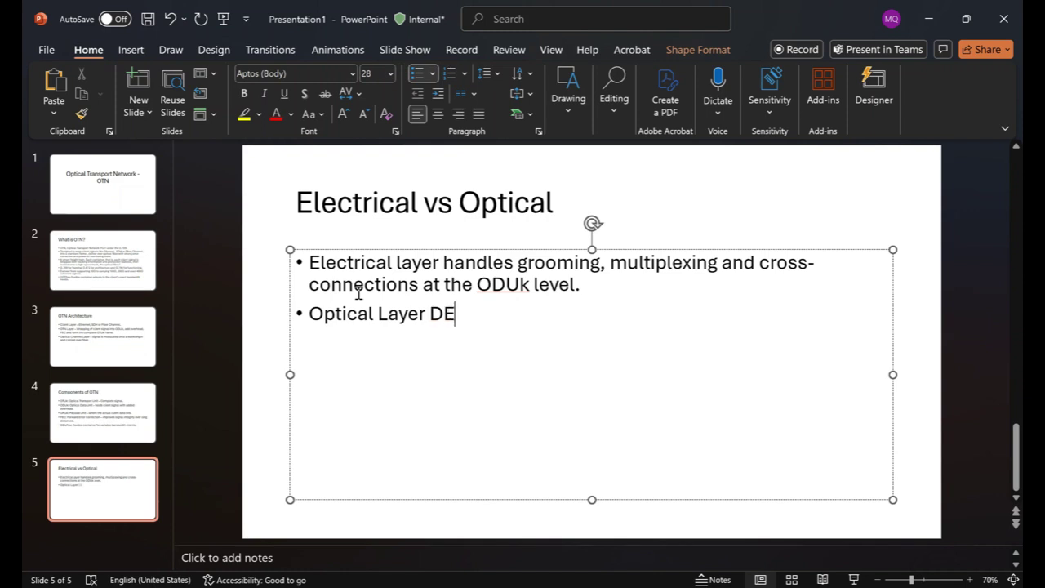
key(BackSpace)
key(BackSpace)
text(deals with)
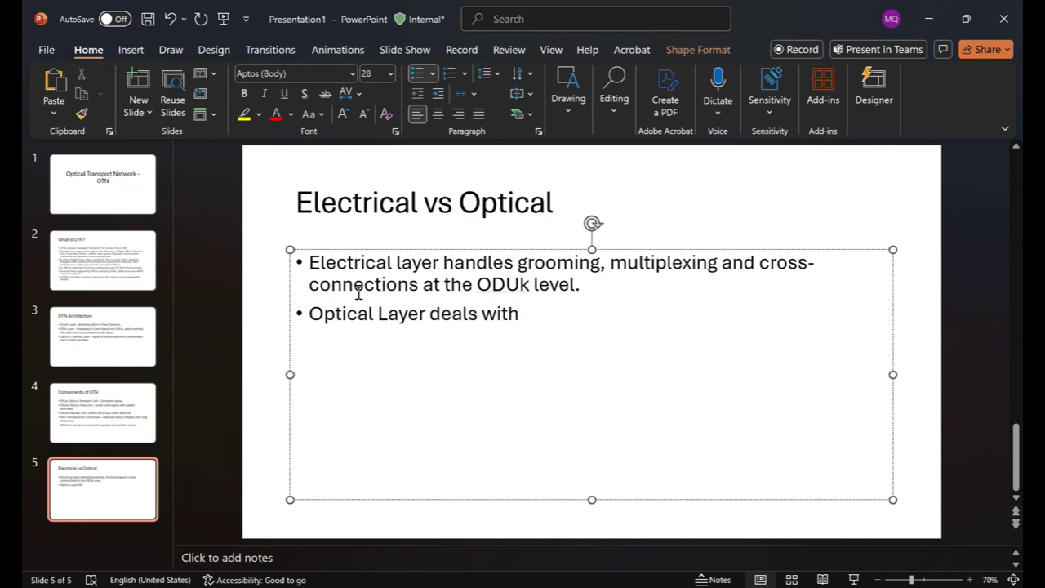
text( WDM )
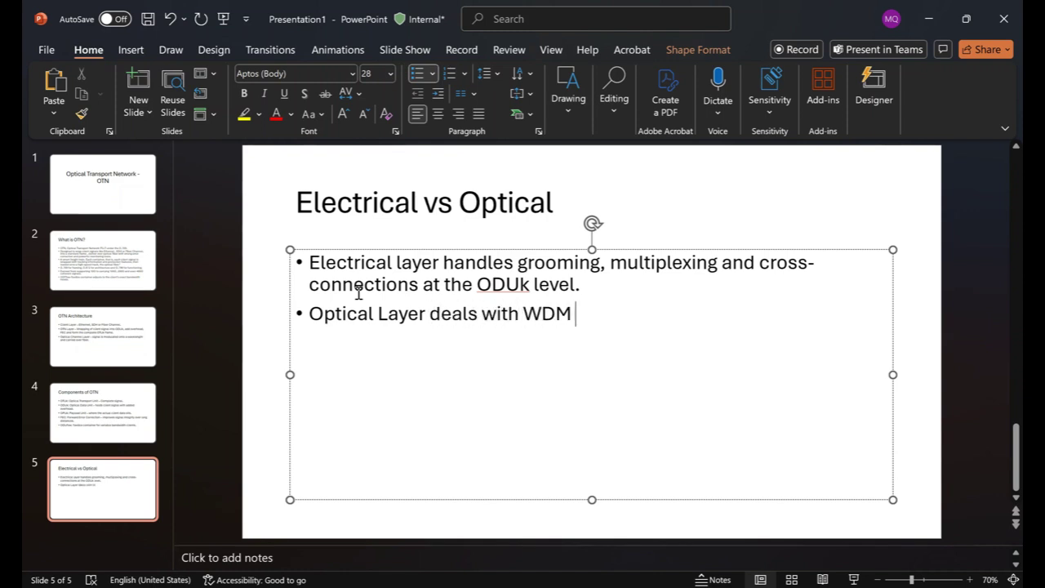
text(chann)
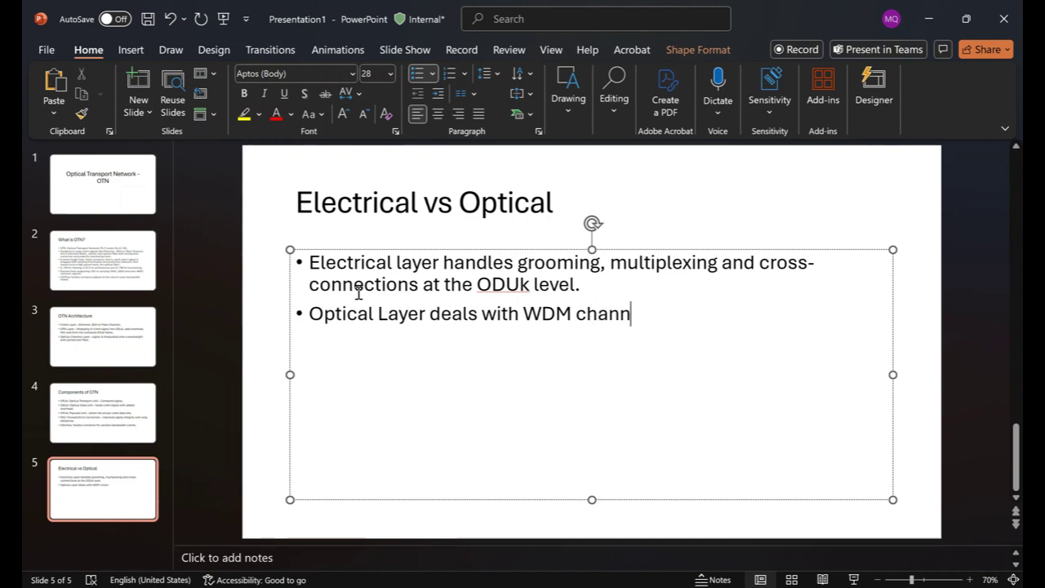
text(els, R)
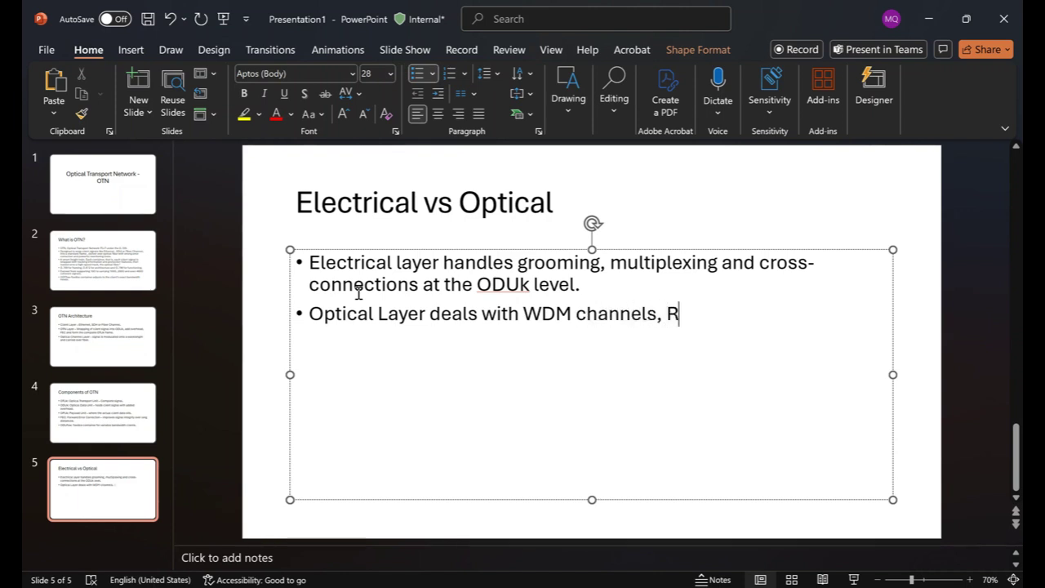
text(OAD)
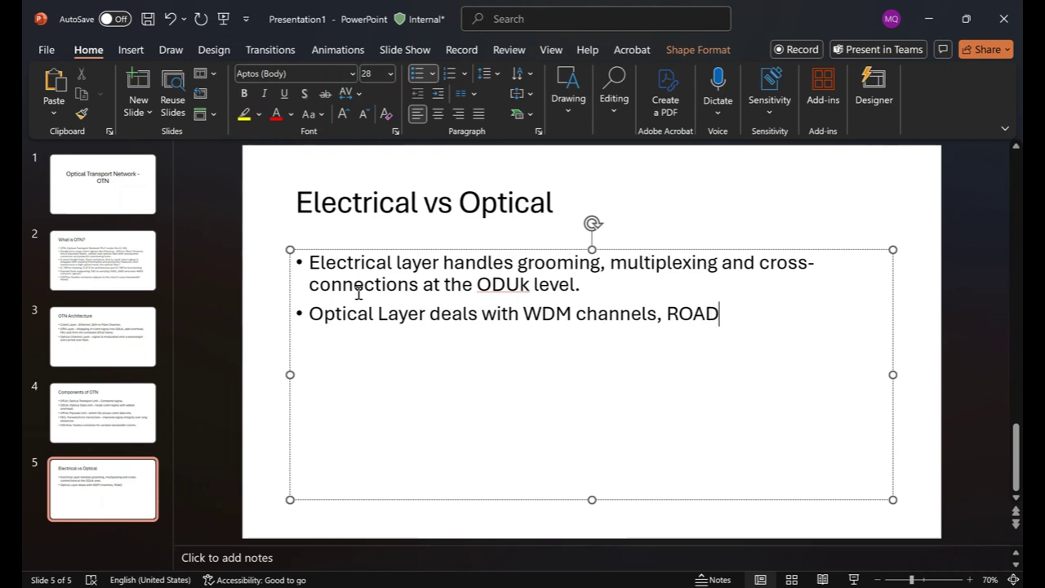
text(m)
key(BackSpace)
text(Ms)
text(and )
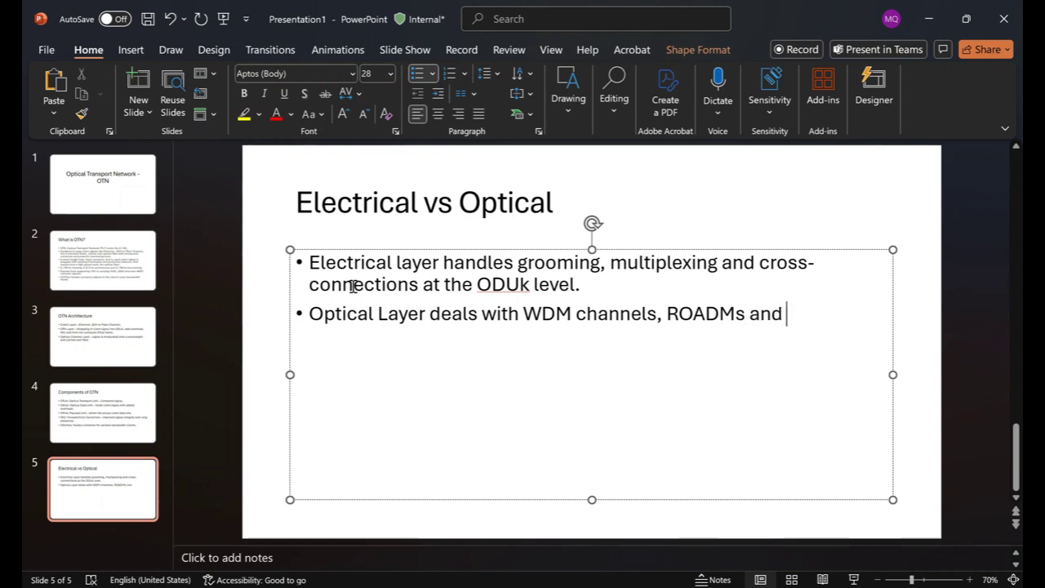
text(optical s)
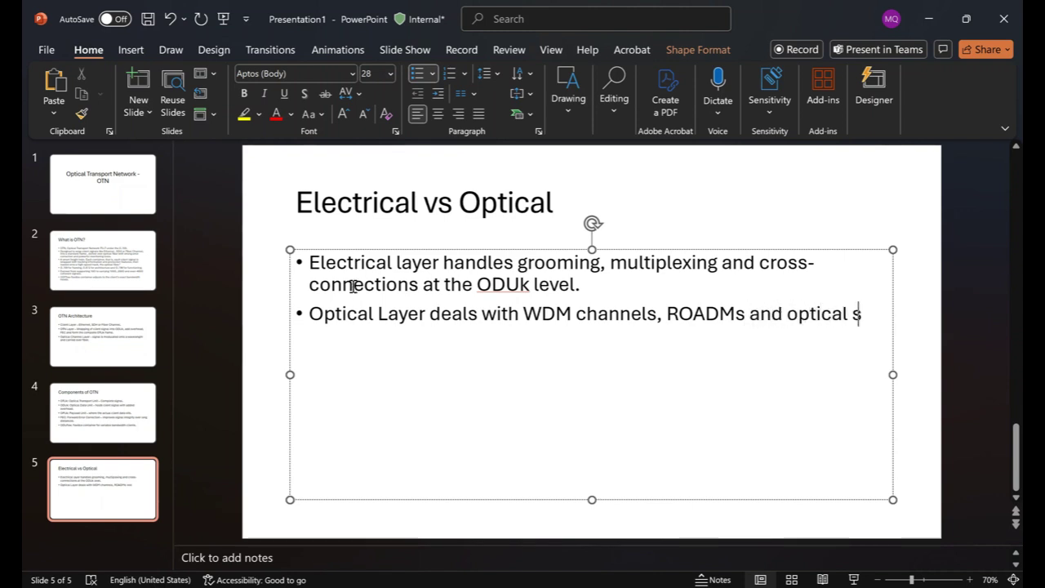
text(witching.)
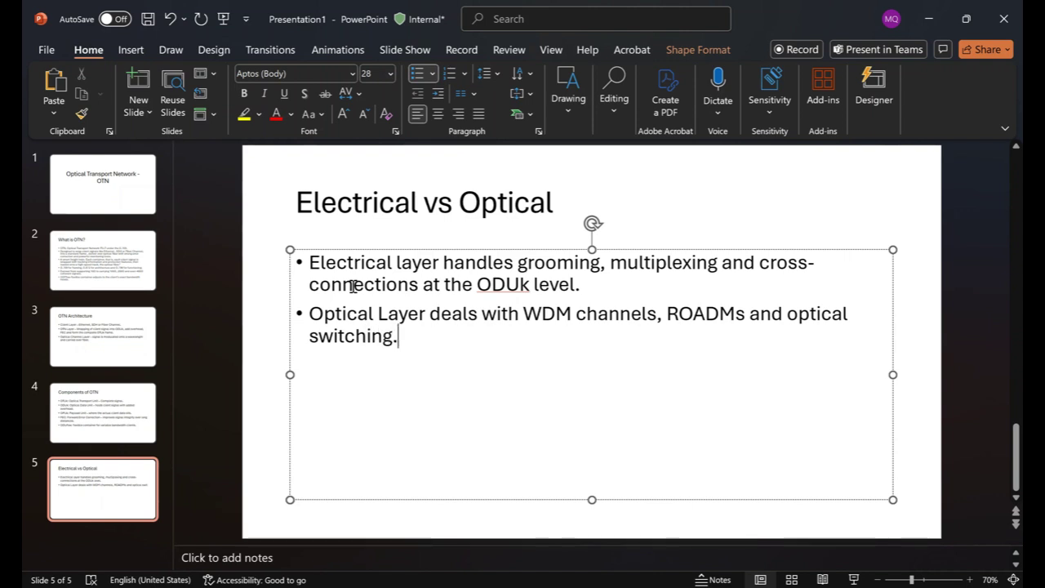